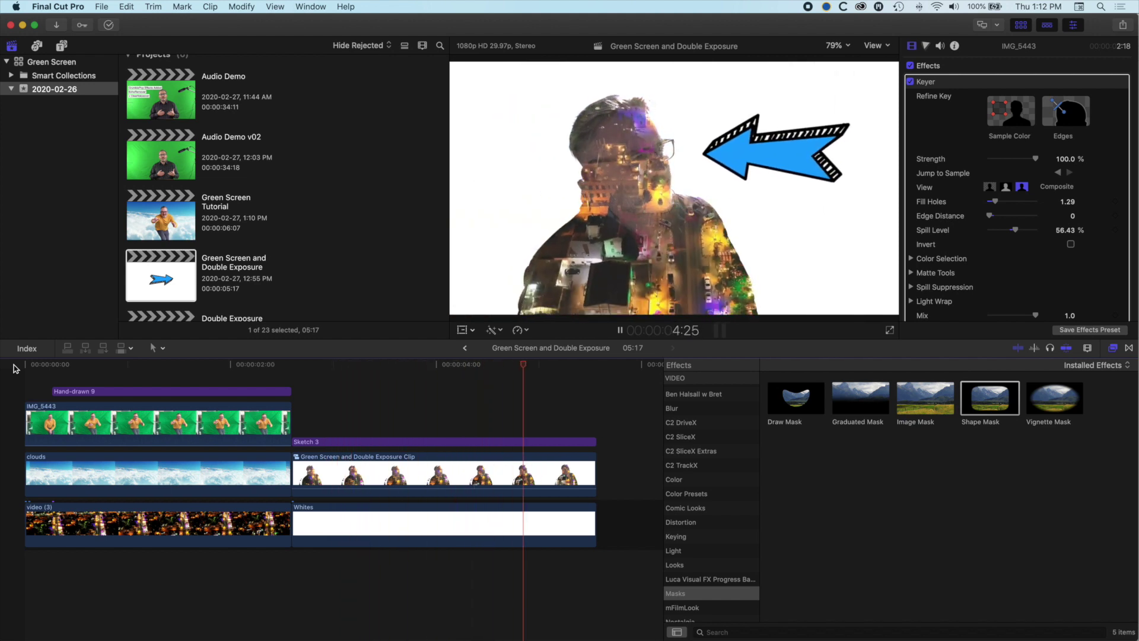
Play back the Green Screen and Double Exposure project, stop it, and switch to Arrow Pop.
{"action": "key", "text": "j"}
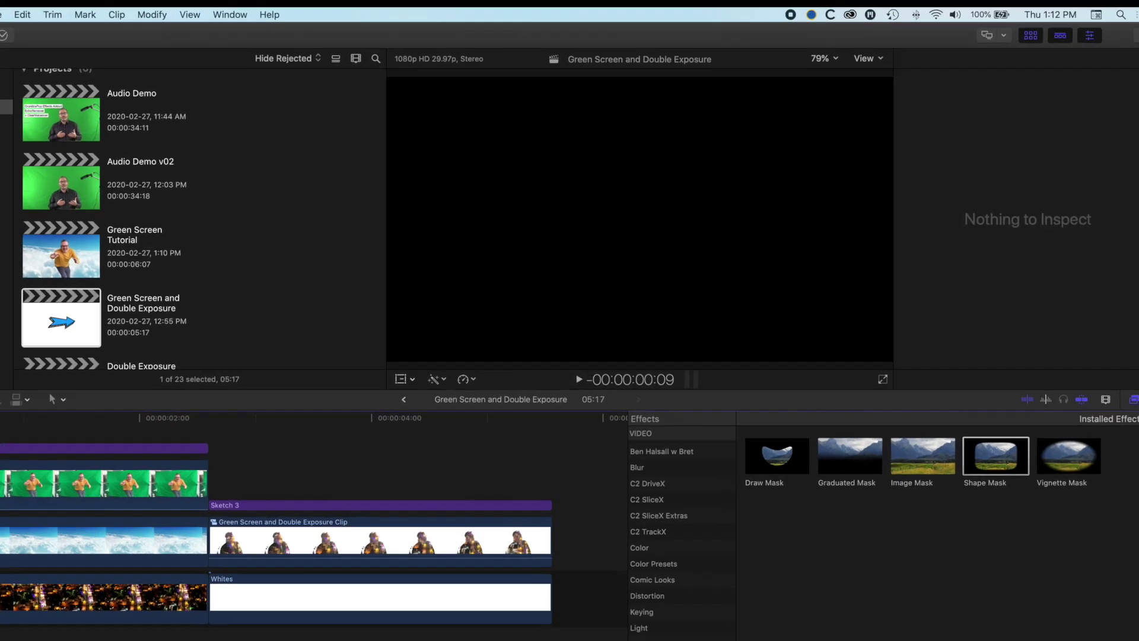
{"action": "key", "text": "space"}
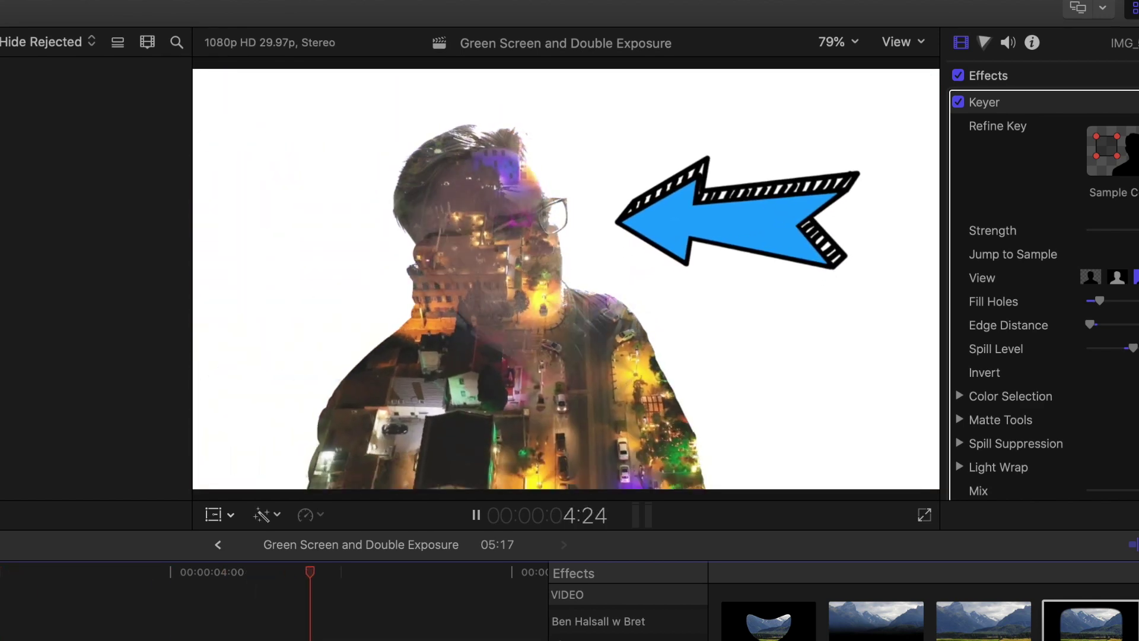
{"action": "left_click", "coordinate": [474, 511]}
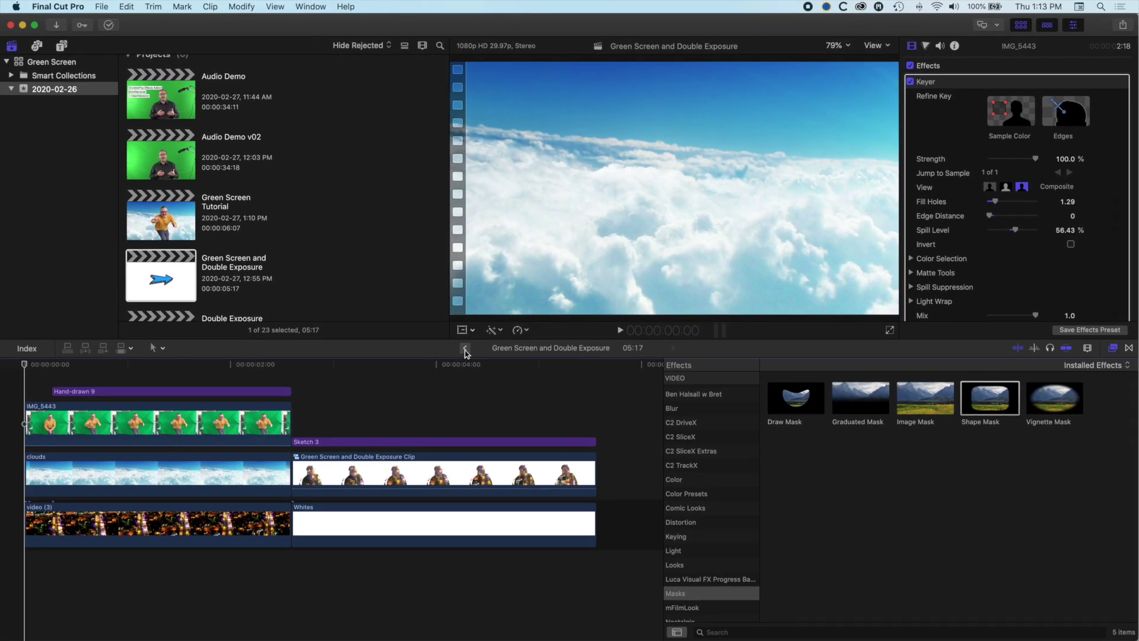
{"action": "left_click", "coordinate": [465, 348]}
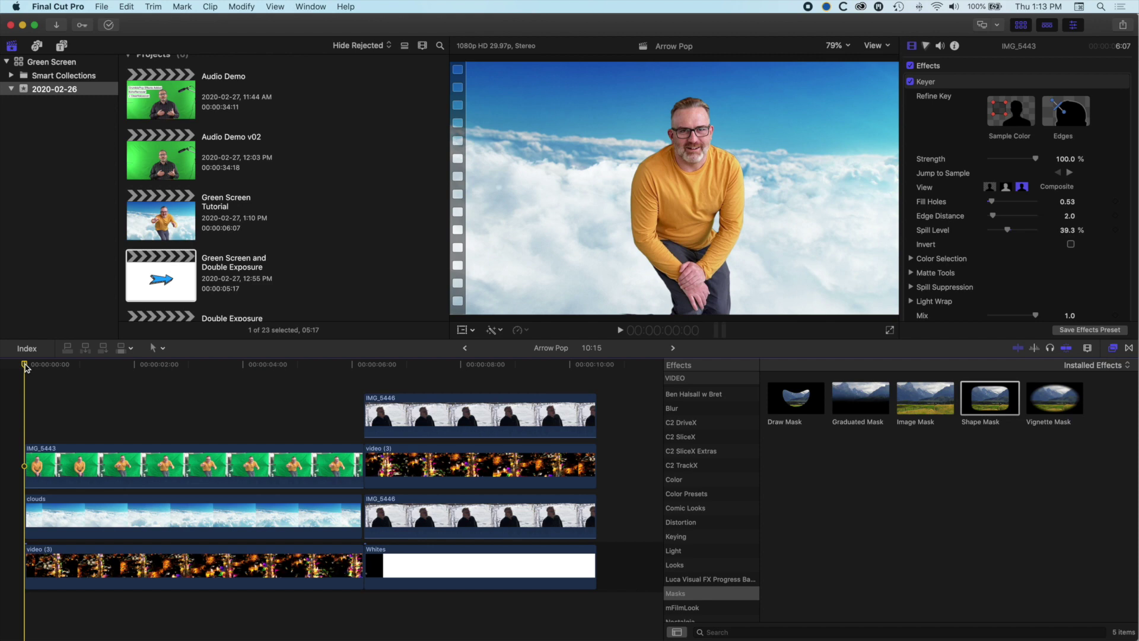
Set a transform keyframe on the full-size keyed man at 1:25.
{"action": "left_click_drag", "start_coordinate": [32, 368], "coordinate": [126, 372]}
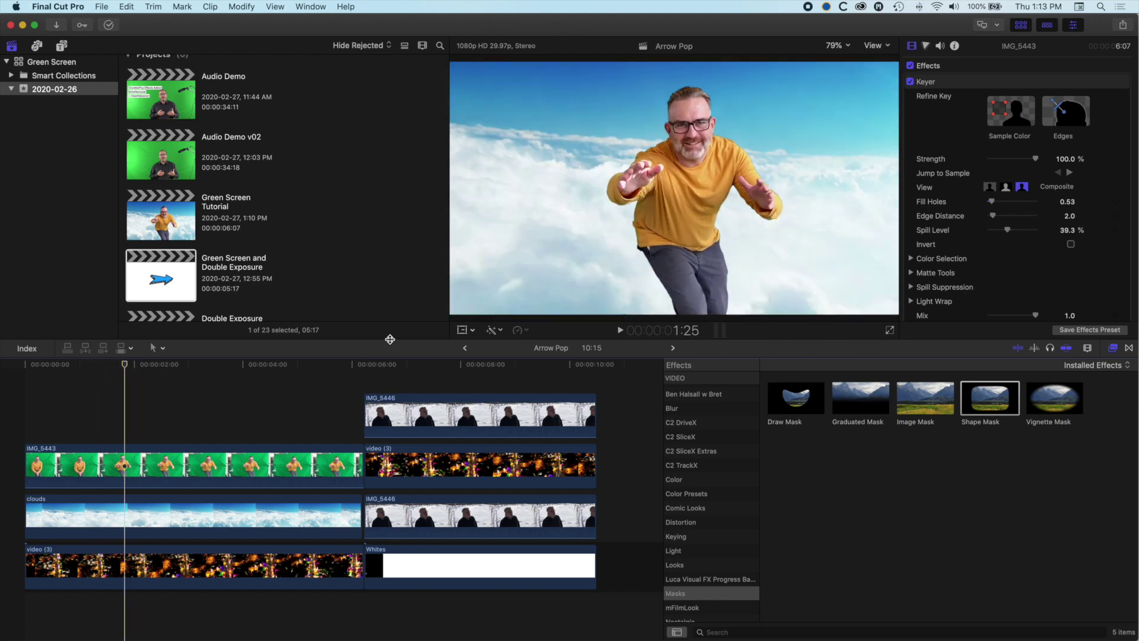
{"action": "left_click", "coordinate": [462, 331]}
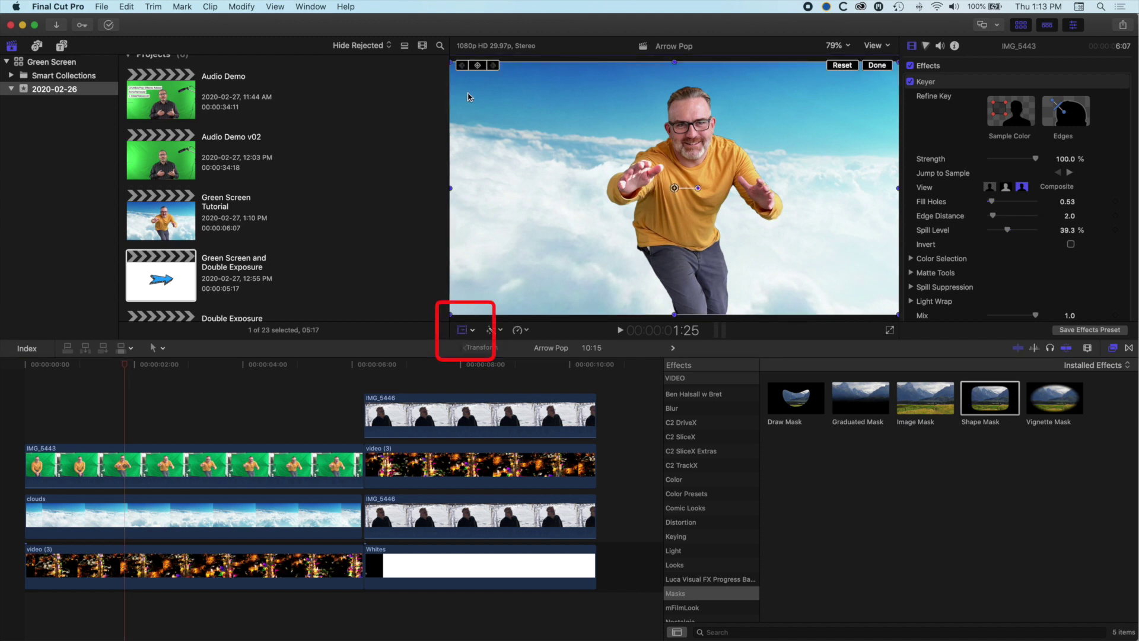
{"action": "left_click", "coordinate": [482, 66]}
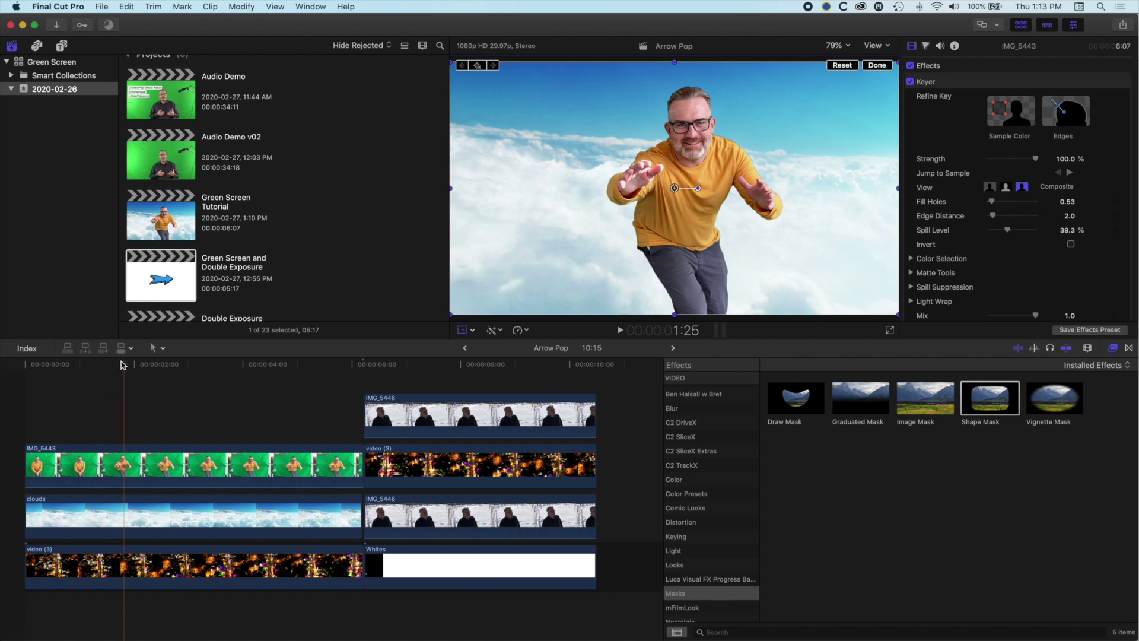
At 0:21, shrink the keyed man to about 43% and move him down into the clouds.
{"action": "left_click_drag", "start_coordinate": [123, 364], "coordinate": [66, 371]}
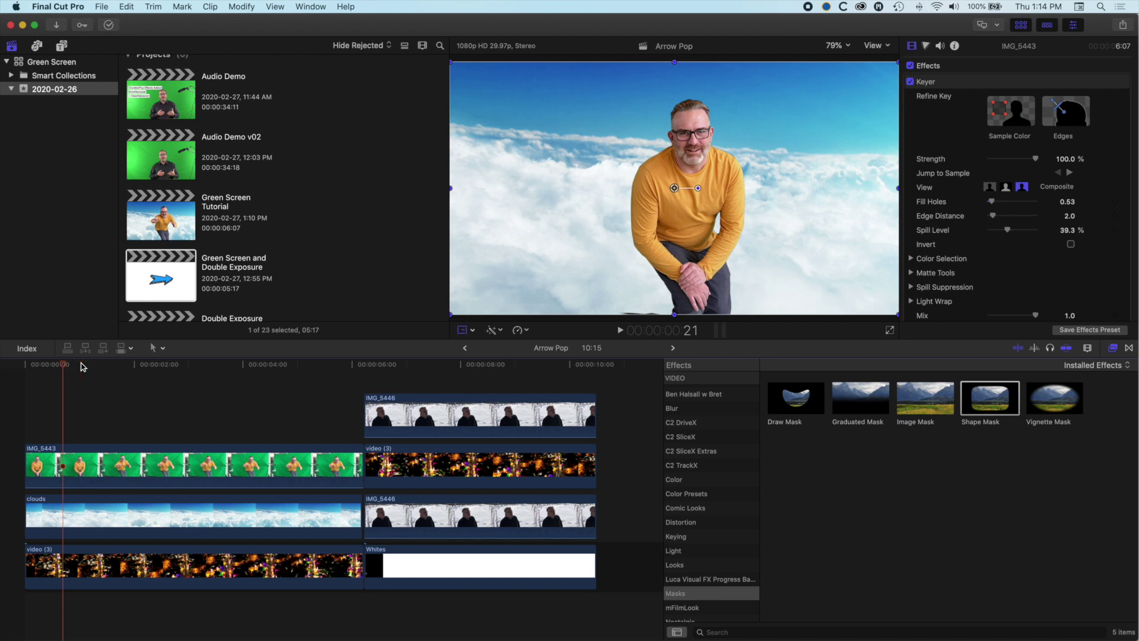
{"action": "key", "text": "shift+t"}
{"action": "left_click_drag", "start_coordinate": [427, 321], "coordinate": [567, 199]}
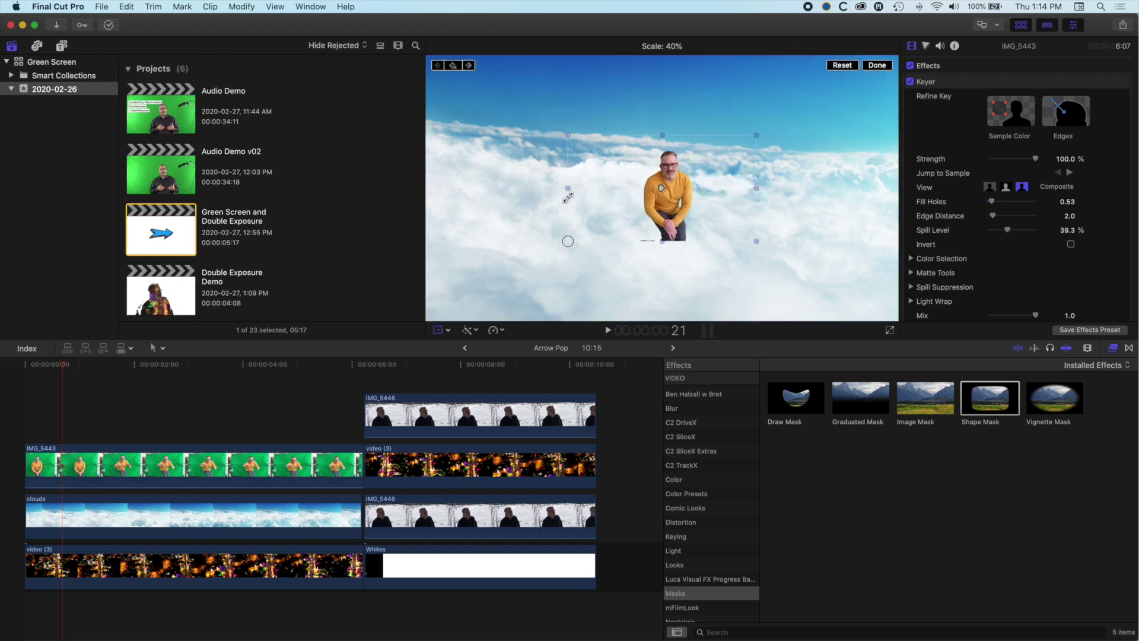
{"action": "left_click_drag", "start_coordinate": [675, 213], "coordinate": [666, 307]}
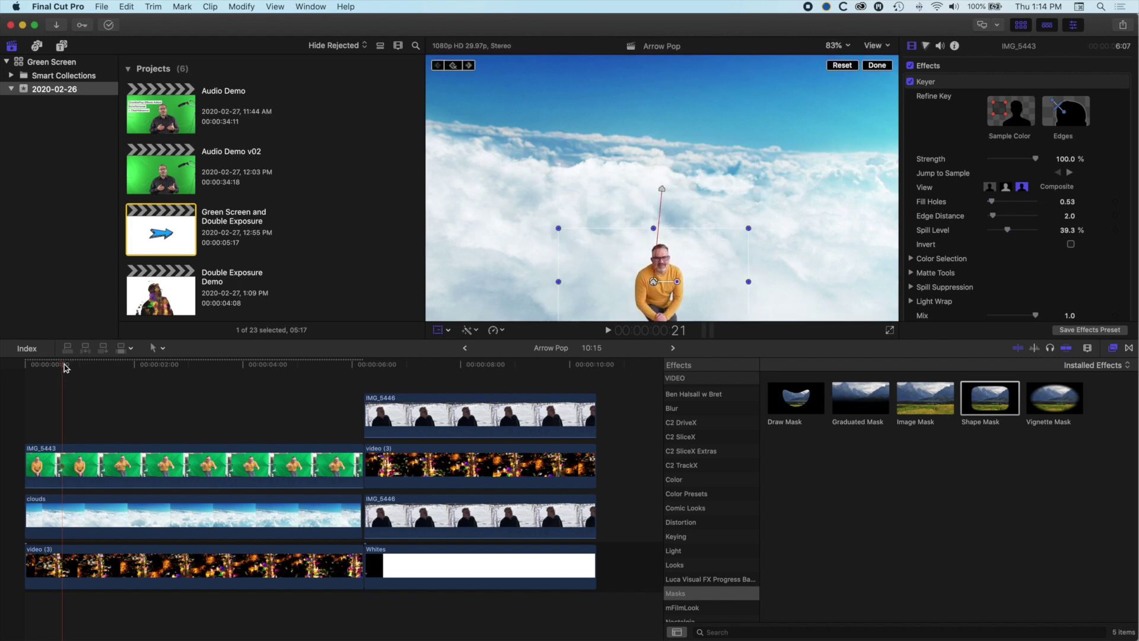
Play the growing animation from the start and select the IMG_5443 clip.
{"action": "left_click_drag", "start_coordinate": [65, 366], "coordinate": [26, 367]}
{"action": "key", "text": "space"}
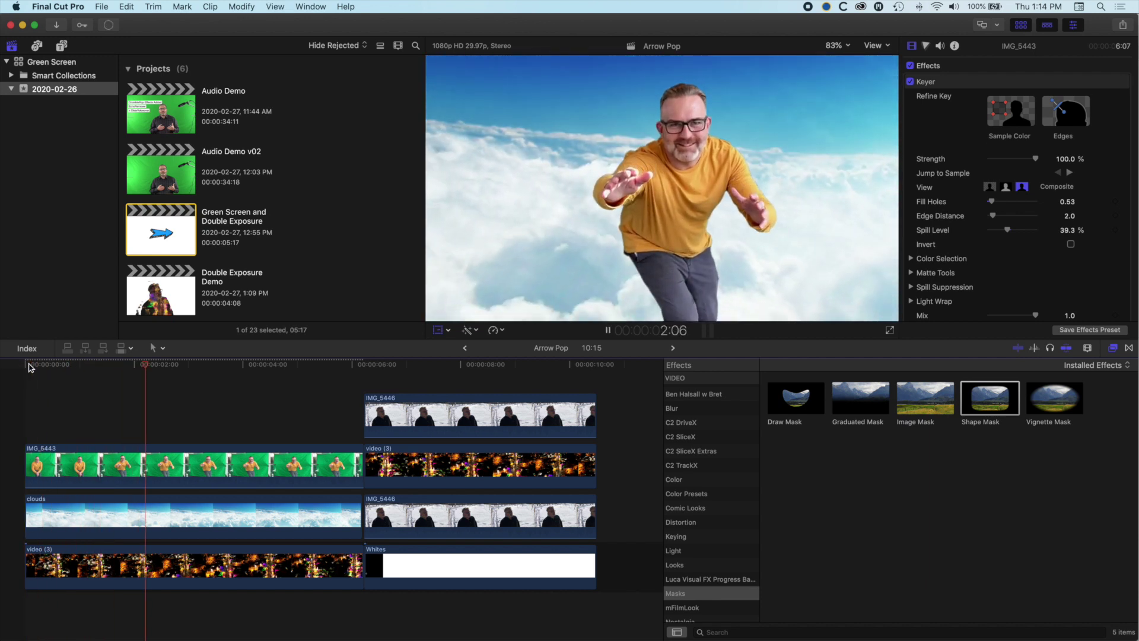
{"action": "key", "text": "space"}
{"action": "left_click", "coordinate": [128, 448]}
Show IMG_5443's video animation lanes and move the man below the frame at 0:21.
{"action": "right_click", "coordinate": [129, 458]}
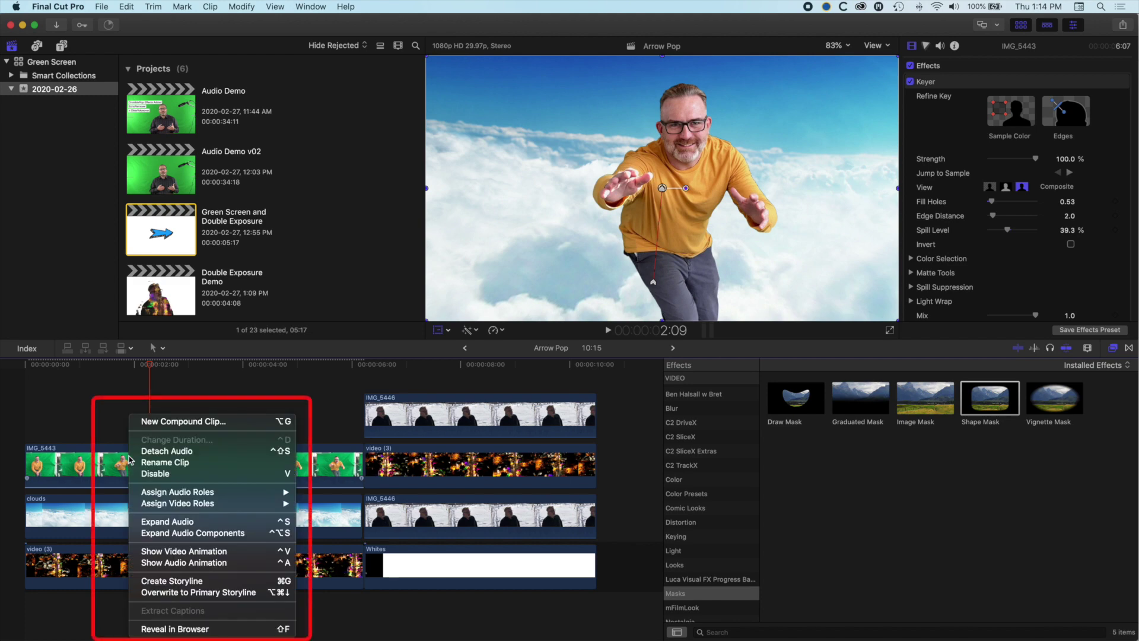
{"action": "left_click", "coordinate": [178, 551]}
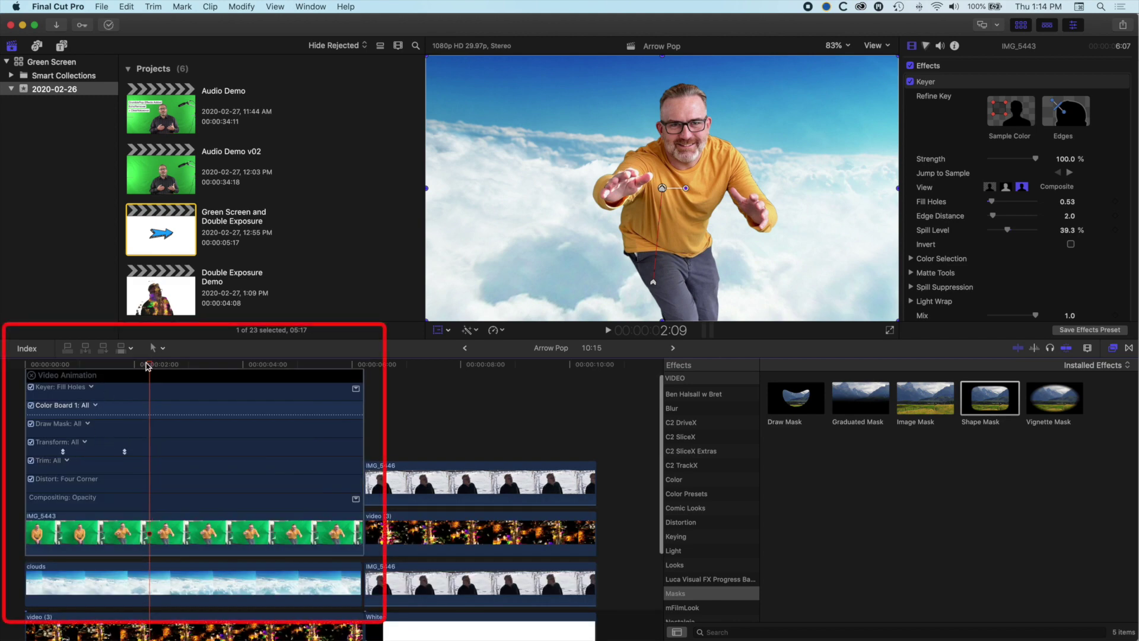
{"action": "left_click_drag", "start_coordinate": [147, 366], "coordinate": [63, 367]}
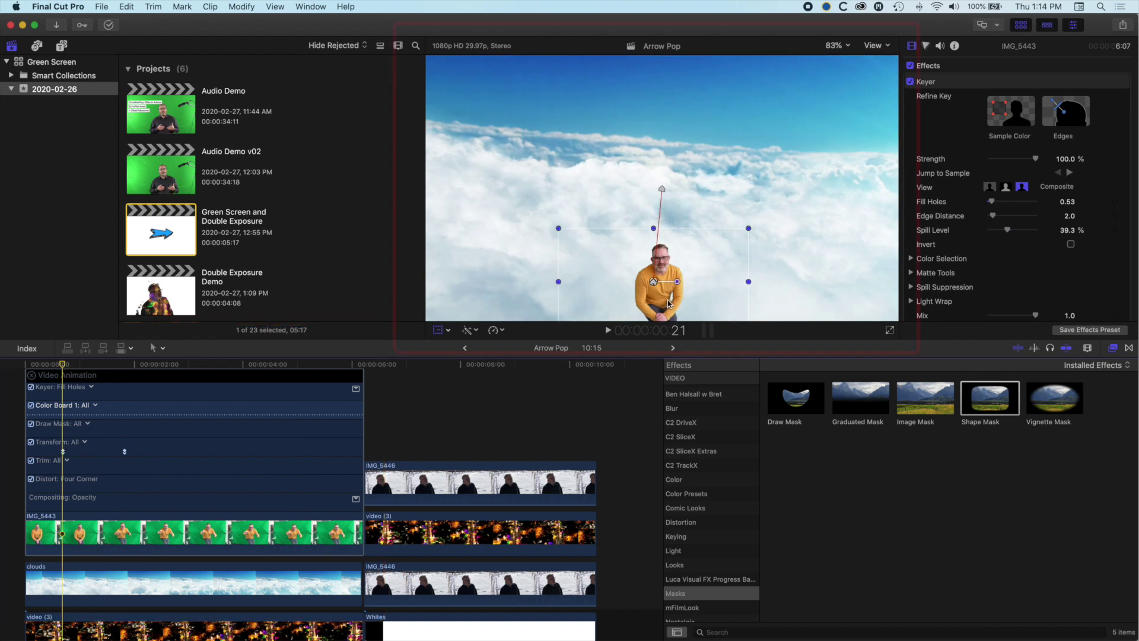
{"action": "left_click_drag", "start_coordinate": [659, 273], "coordinate": [666, 386]}
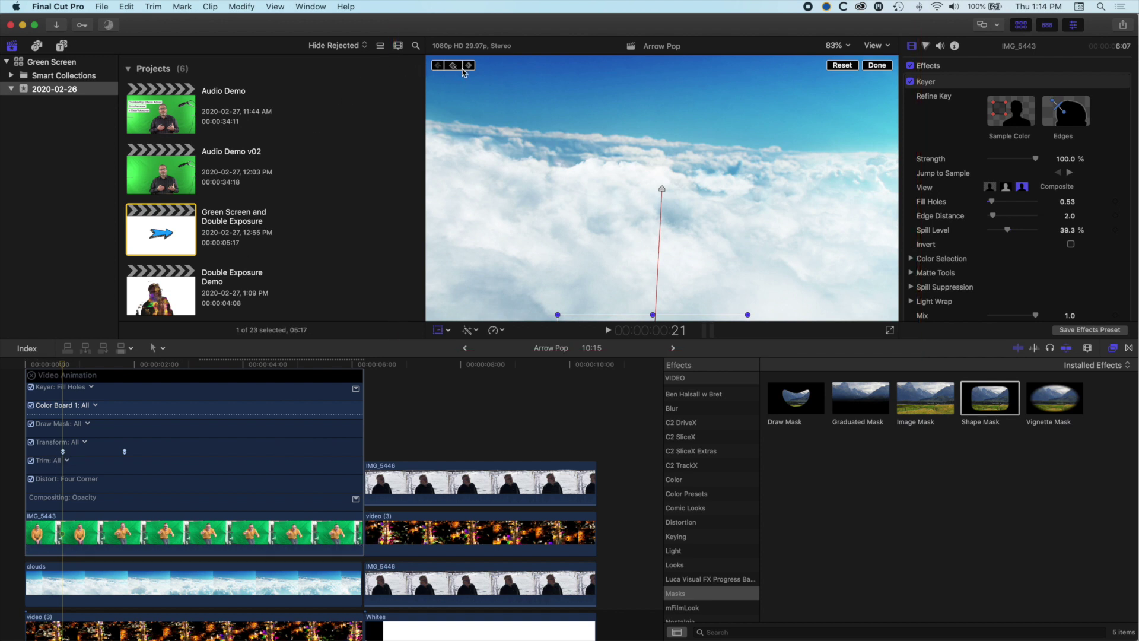
Step through the transform keyframes and push the man below the frame at 1:16.
{"action": "left_click", "coordinate": [469, 66]}
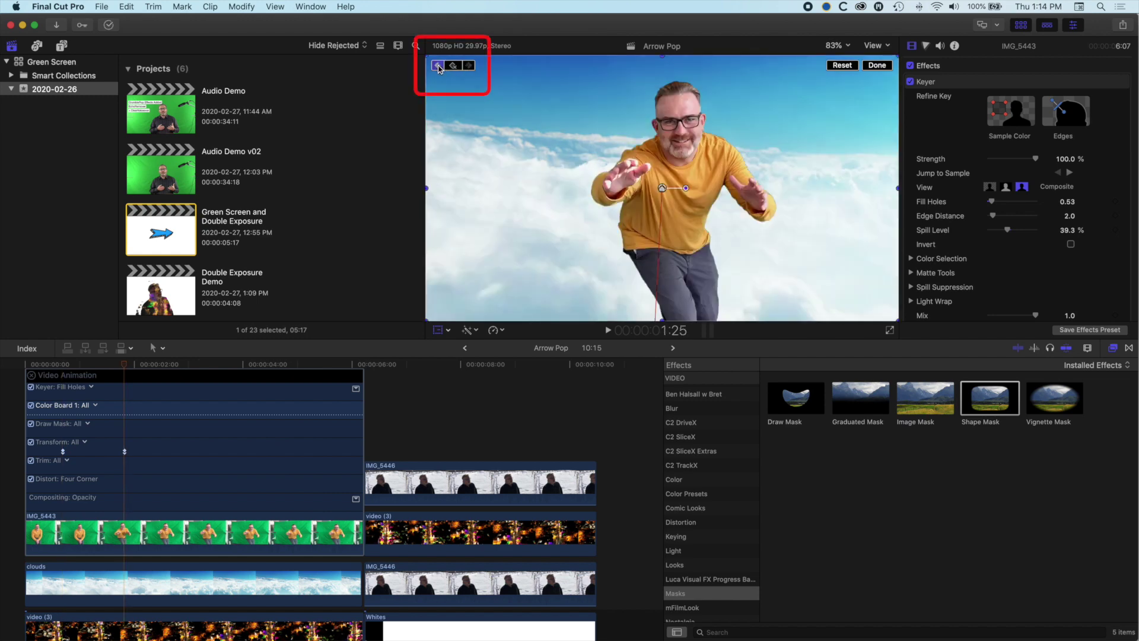
{"action": "left_click", "coordinate": [438, 66]}
{"action": "left_click", "coordinate": [470, 66]}
{"action": "left_click", "coordinate": [439, 66]}
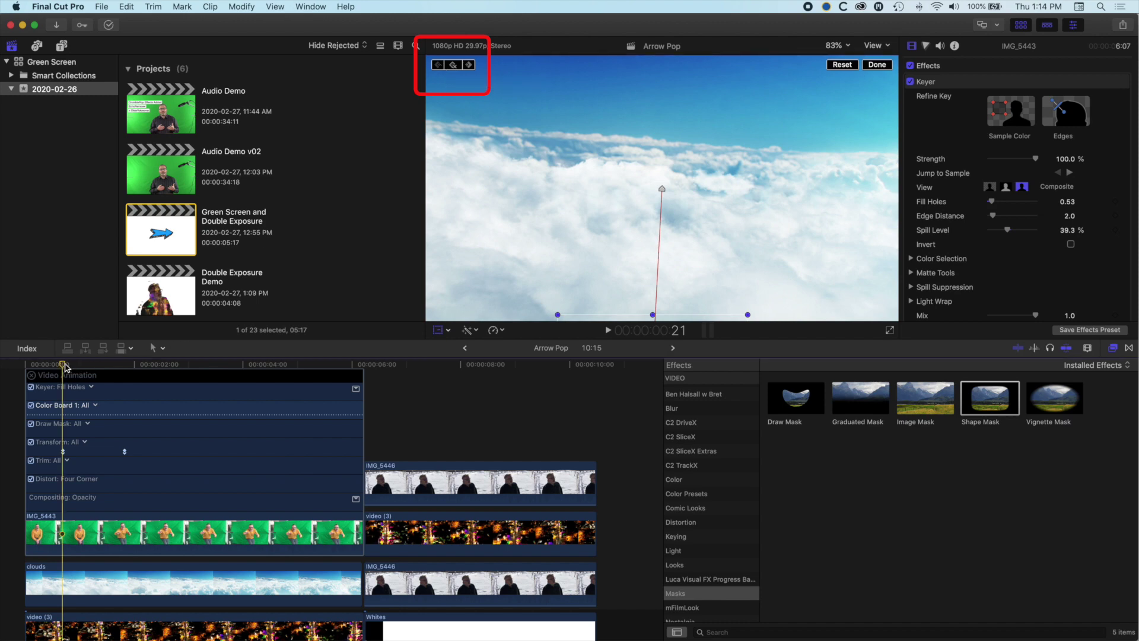
{"action": "left_click_drag", "start_coordinate": [71, 368], "coordinate": [108, 366]}
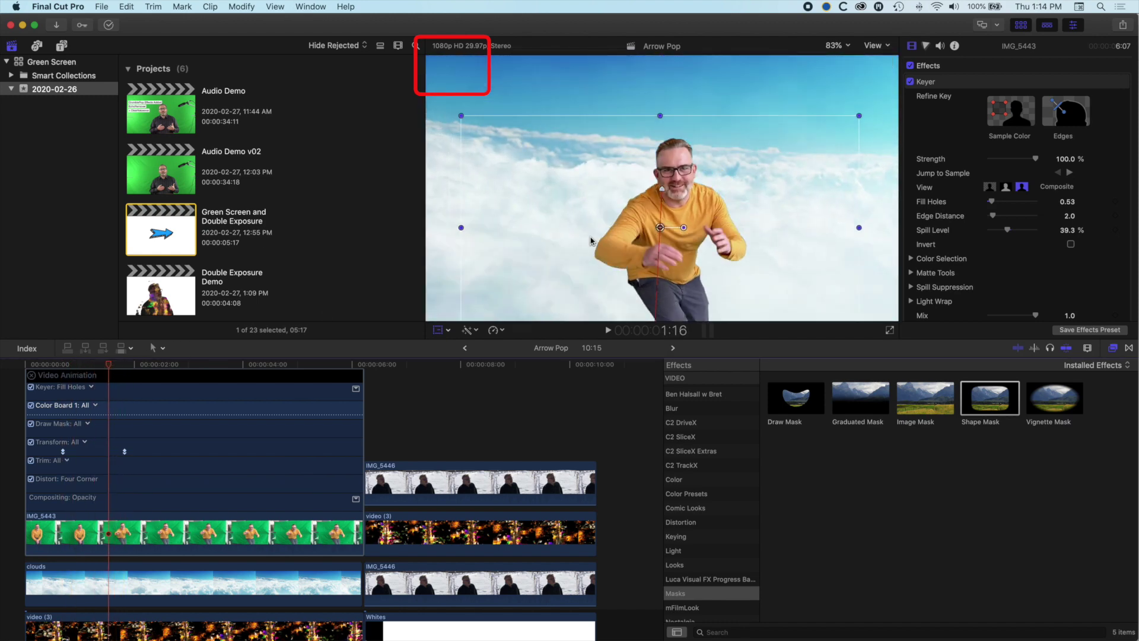
{"action": "left_click_drag", "start_coordinate": [712, 193], "coordinate": [693, 386]}
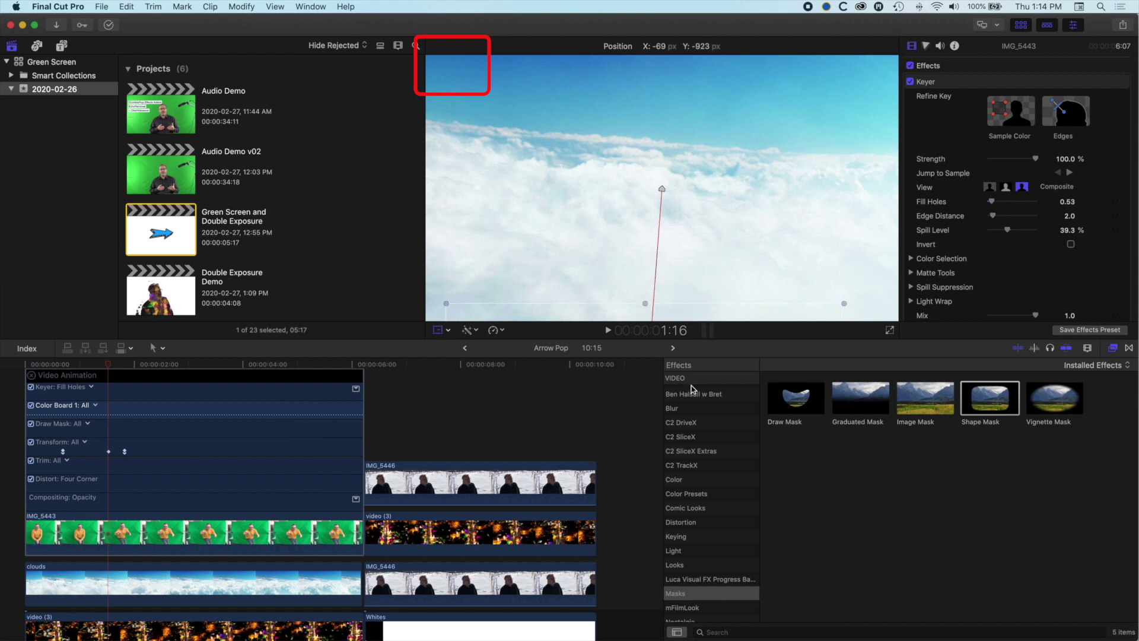
{"action": "left_click_drag", "start_coordinate": [111, 367], "coordinate": [45, 372]}
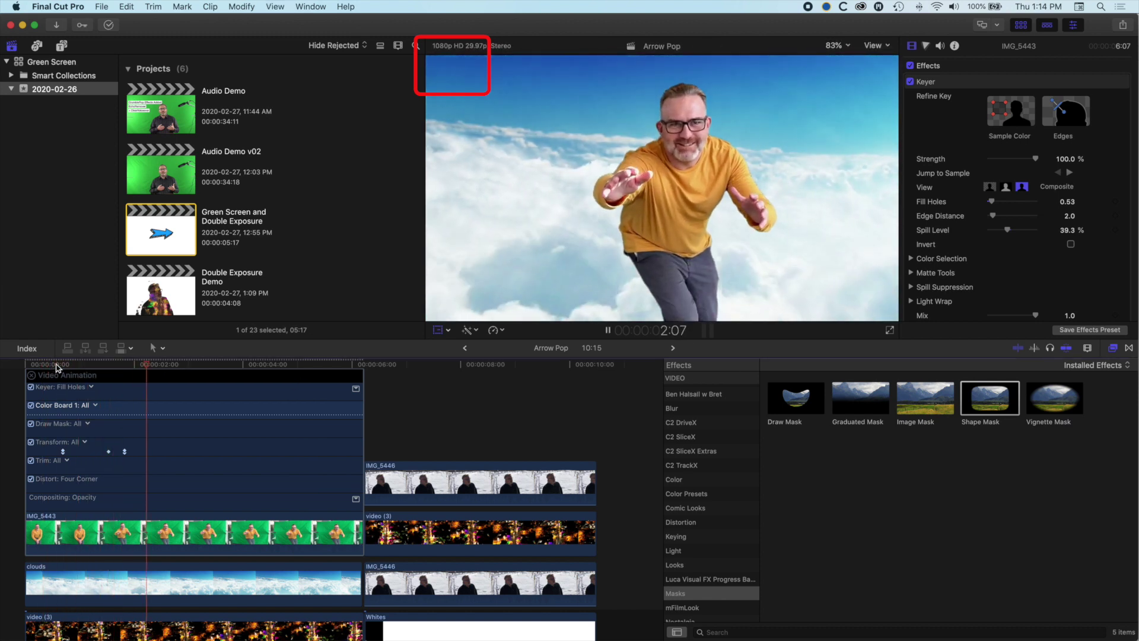
{"action": "key", "text": "space"}
Delete the extra Transform keyframe at 1:16 and replay the rising animation.
{"action": "left_click_drag", "start_coordinate": [153, 368], "coordinate": [108, 371]}
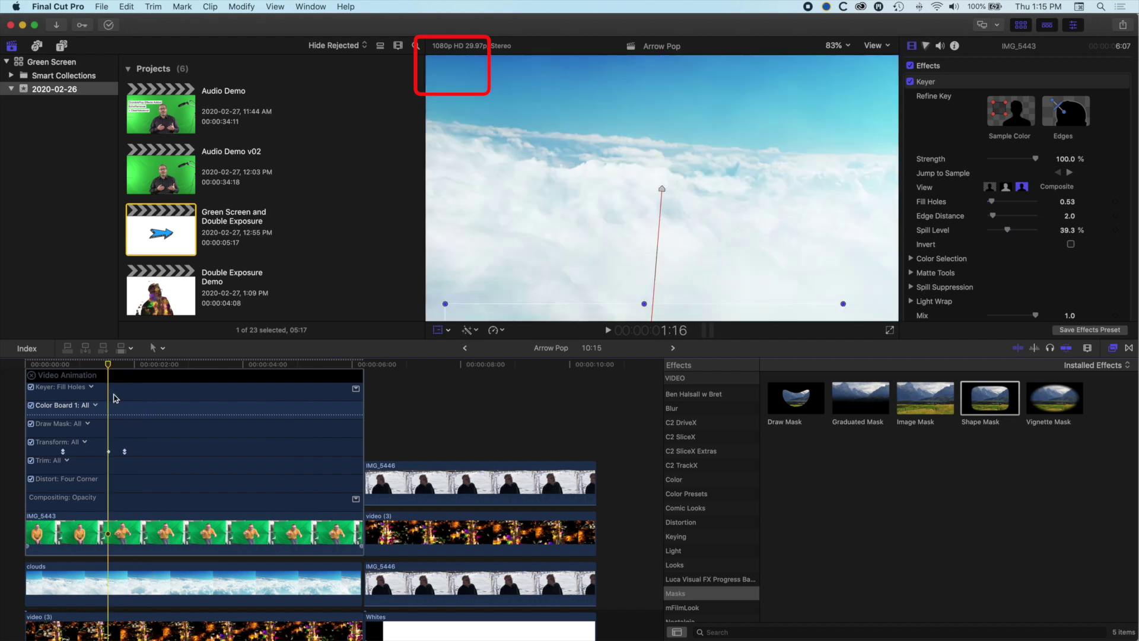
{"action": "right_click", "coordinate": [110, 456]}
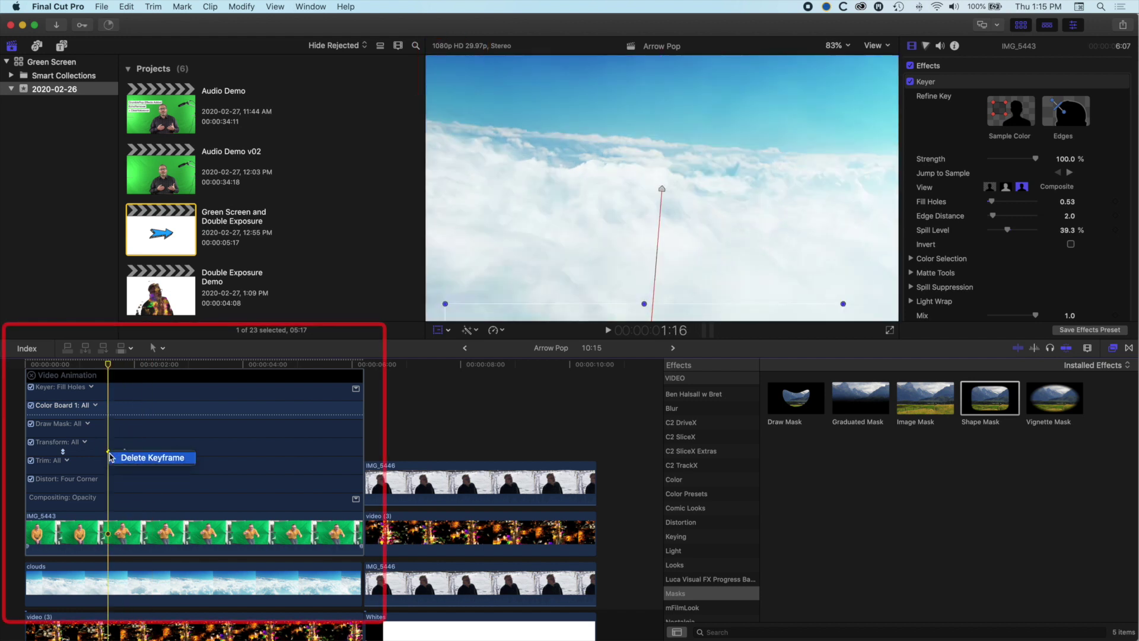
{"action": "left_click", "coordinate": [127, 456]}
{"action": "left_click_drag", "start_coordinate": [105, 363], "coordinate": [28, 372]}
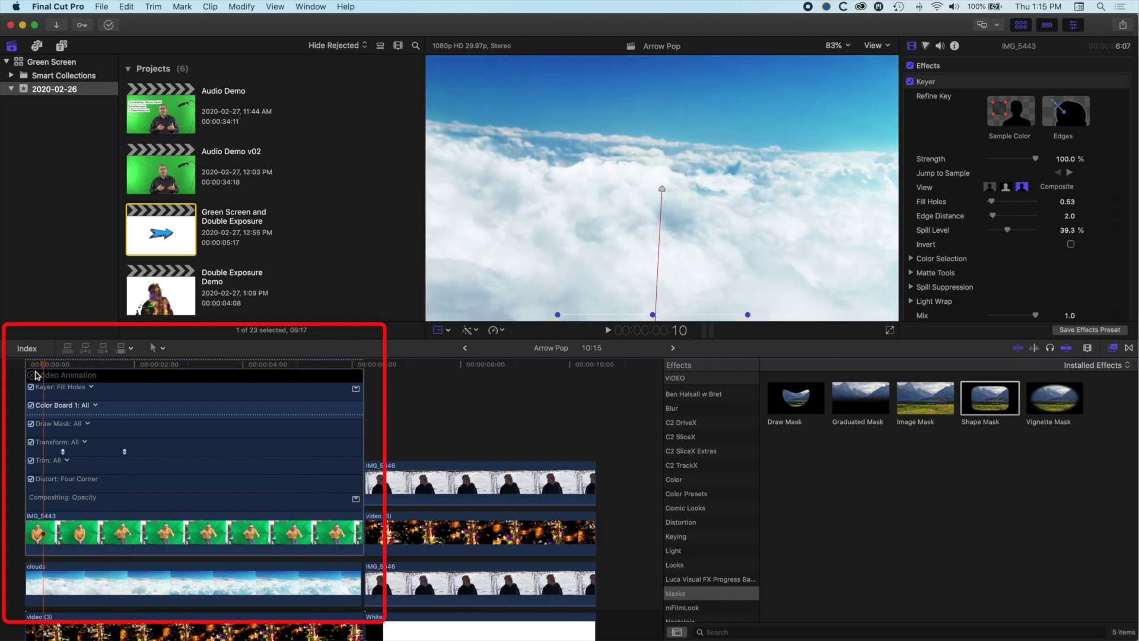
{"action": "key", "text": "space"}
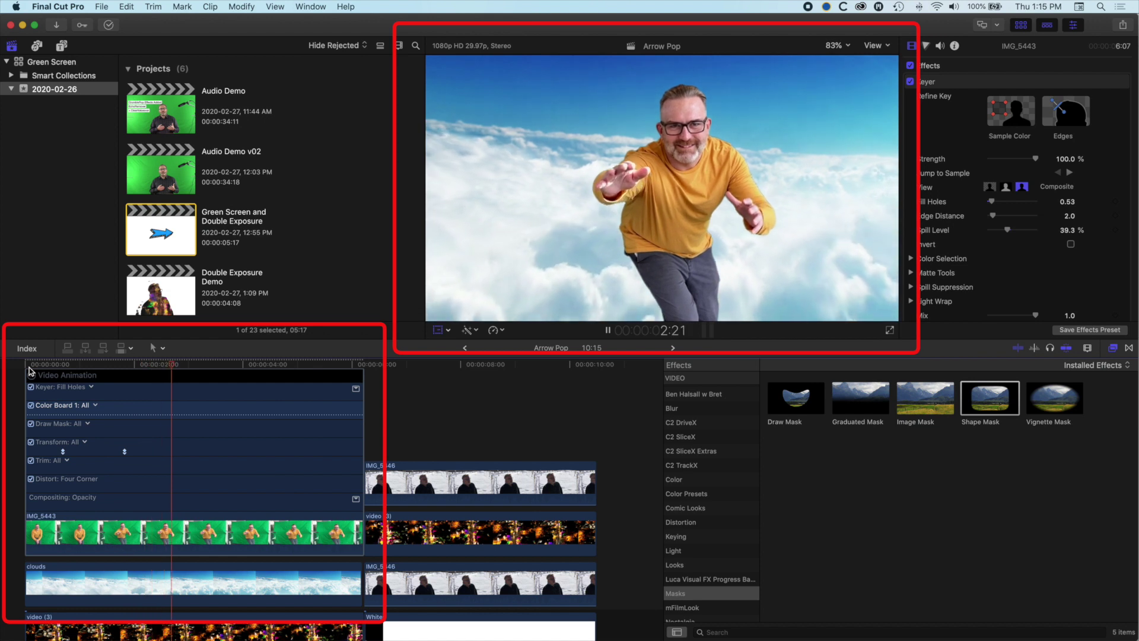
At 1:25, drag the full-size man 94 px right to X 225 px.
{"action": "key", "text": "space"}
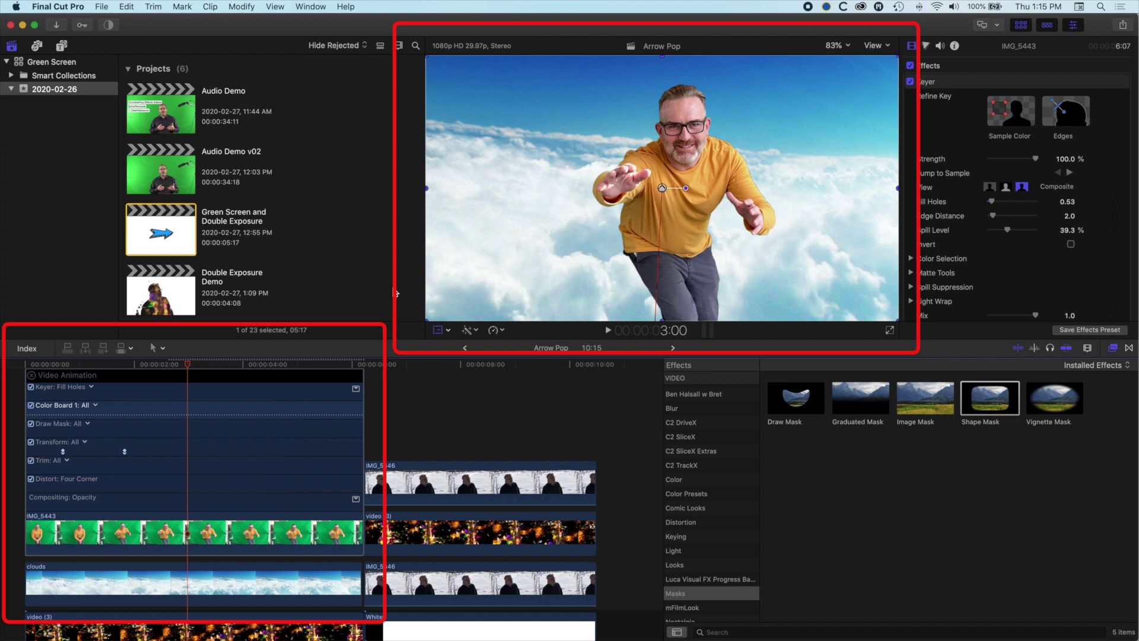
{"action": "left_click_drag", "start_coordinate": [187, 368], "coordinate": [125, 368]}
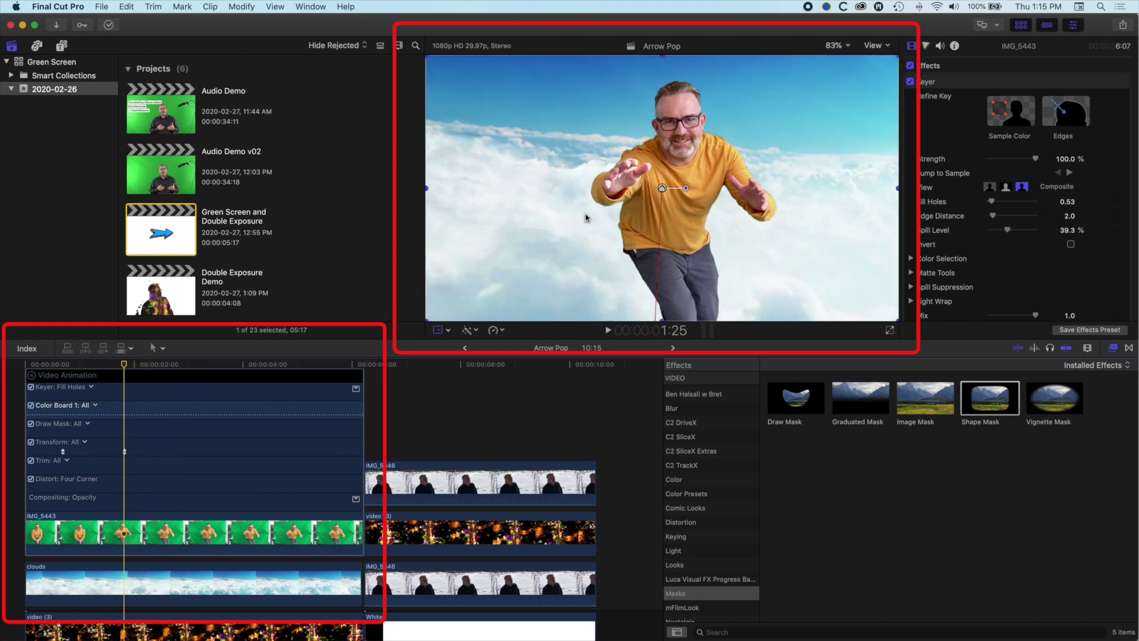
{"action": "left_click_drag", "start_coordinate": [678, 190], "coordinate": [733, 189]}
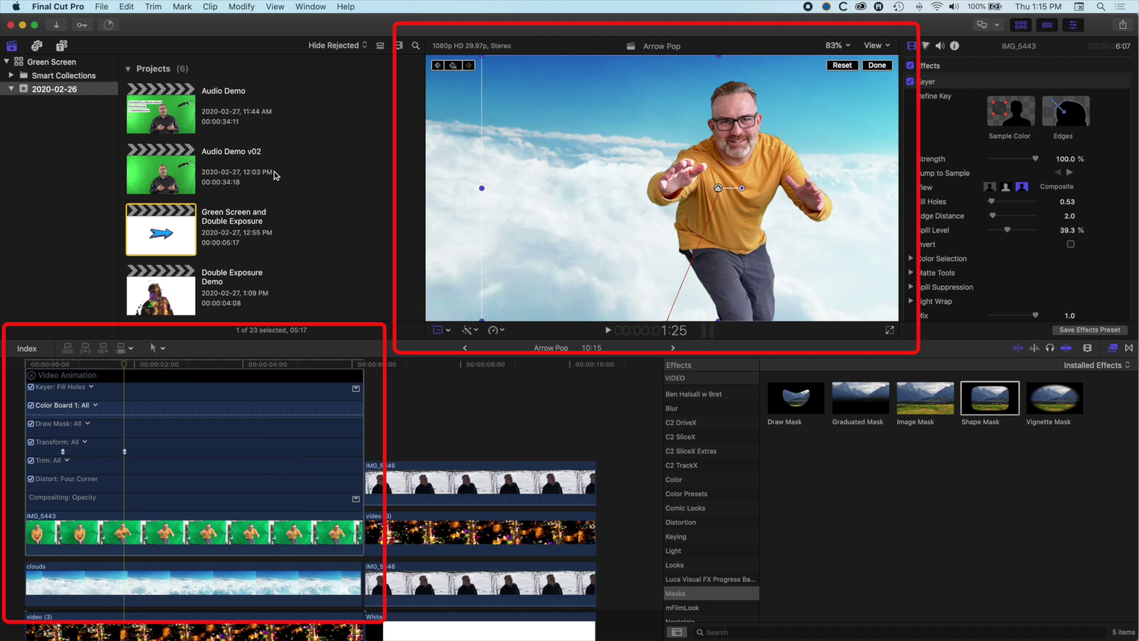
{"action": "left_click", "coordinate": [63, 46]}
Select the Arrow Pop title collection and scroll to the Hand-drawn 1–10 arrows.
{"action": "scroll", "coordinate": [57, 99], "scroll_direction": "up", "scroll_amount": 3}
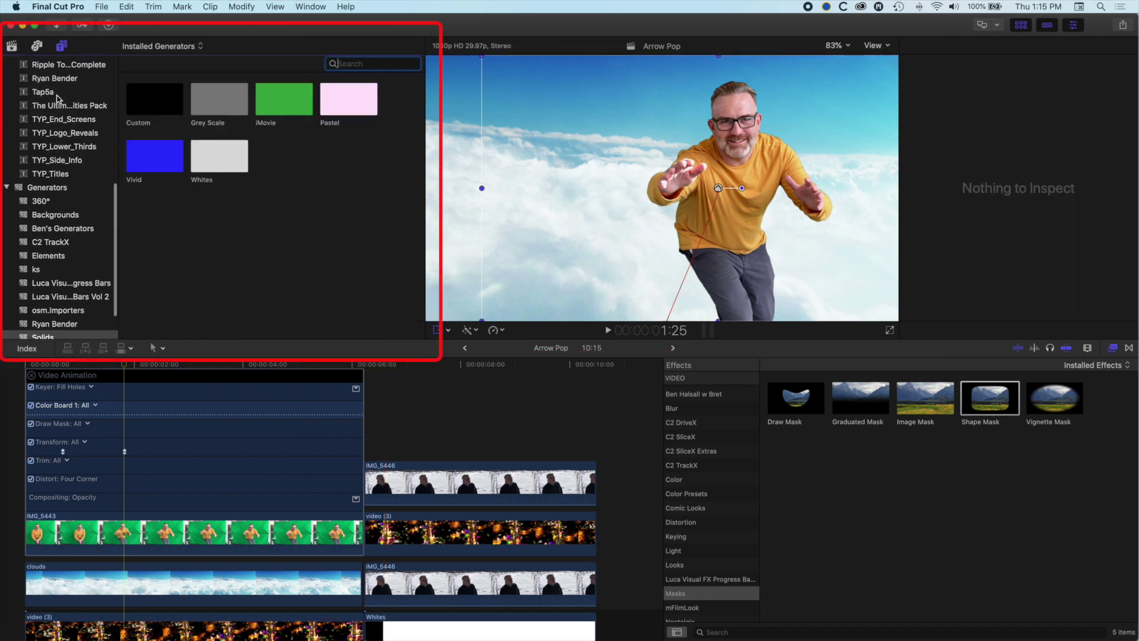
{"action": "scroll", "coordinate": [57, 99], "scroll_direction": "down", "scroll_amount": 3}
{"action": "scroll", "coordinate": [57, 98], "scroll_direction": "up", "scroll_amount": 10}
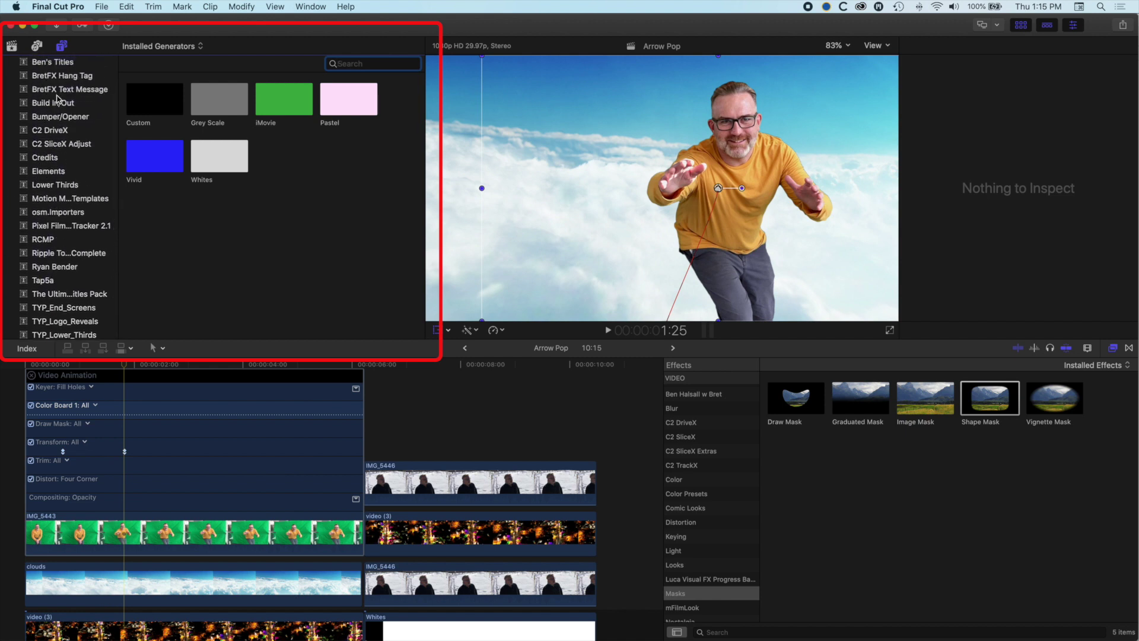
{"action": "scroll", "coordinate": [58, 100], "scroll_direction": "down", "scroll_amount": 5}
{"action": "scroll", "coordinate": [58, 99], "scroll_direction": "up", "scroll_amount": 8}
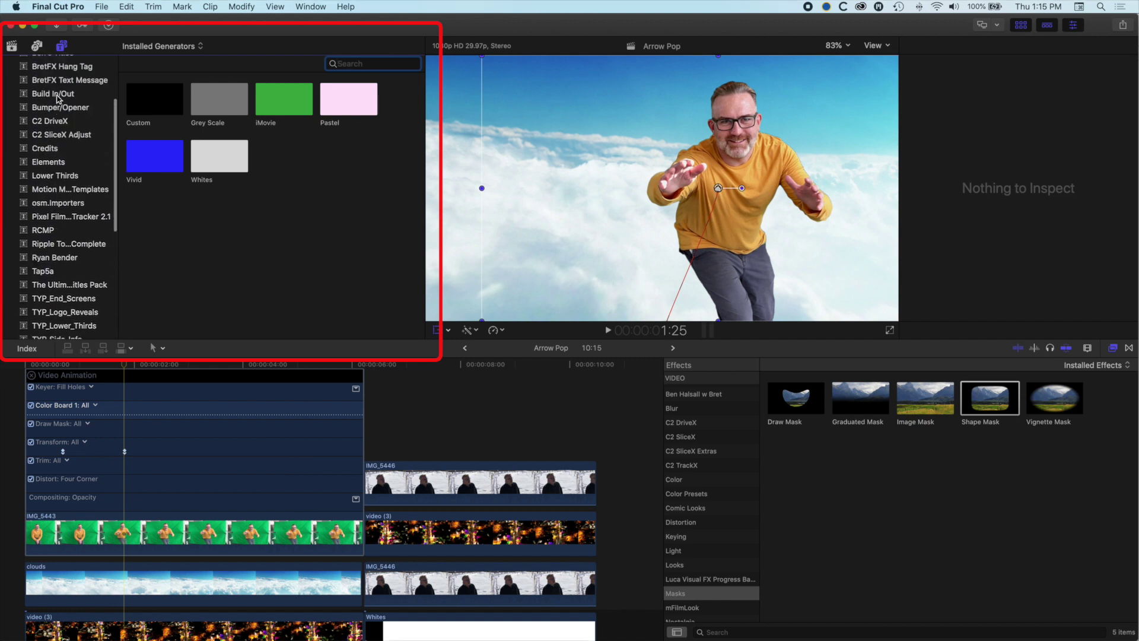
{"action": "left_click", "coordinate": [42, 132]}
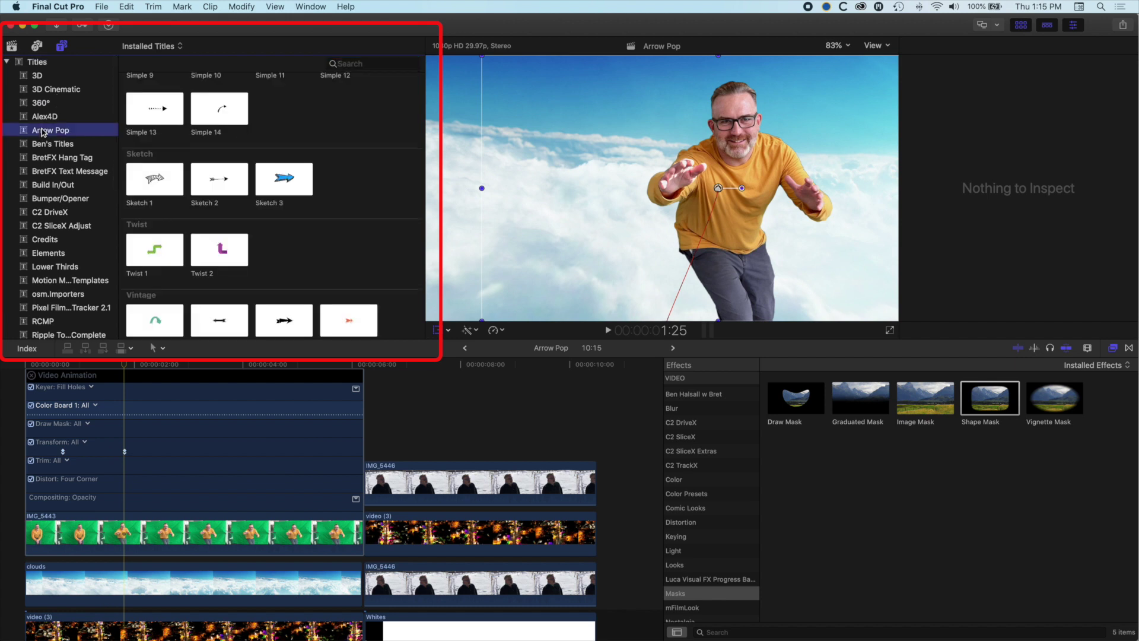
{"action": "scroll", "coordinate": [166, 137], "scroll_direction": "up", "scroll_amount": 10}
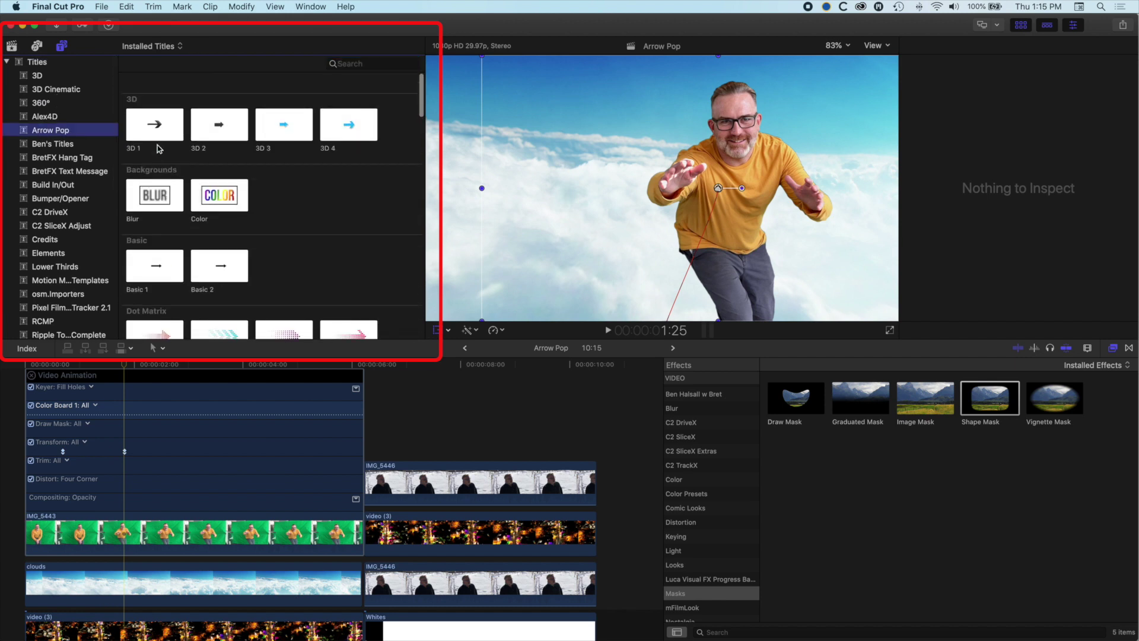
{"action": "scroll", "coordinate": [157, 149], "scroll_direction": "down", "scroll_amount": 5}
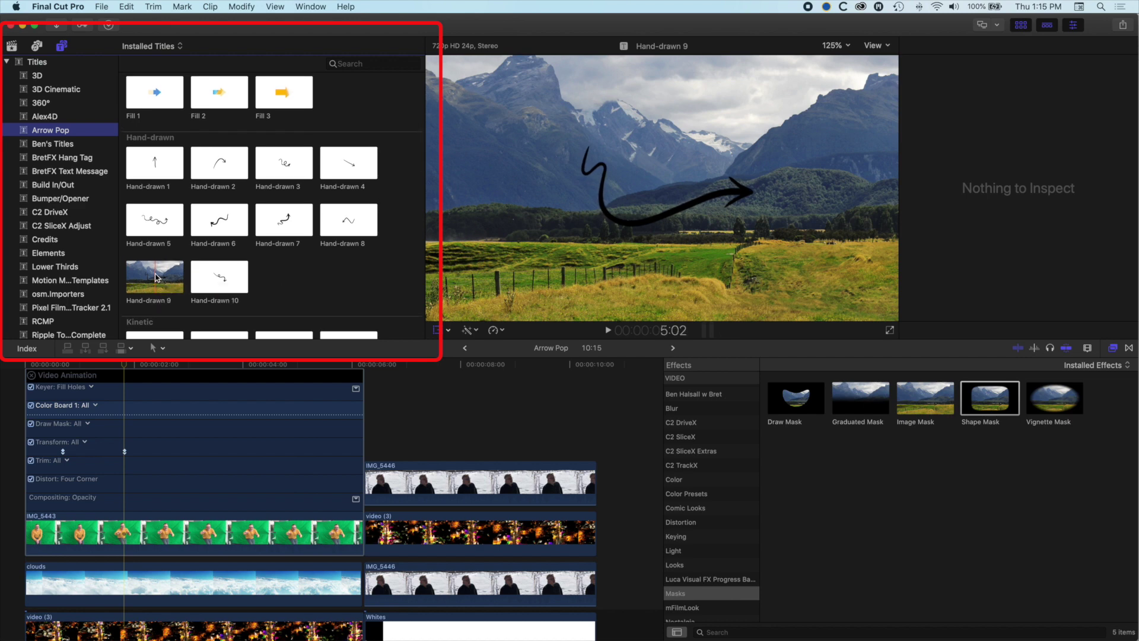
Add the Hand-drawn 9 title above IMG_5443 and shorten it to about 6 seconds.
{"action": "left_click", "coordinate": [32, 375]}
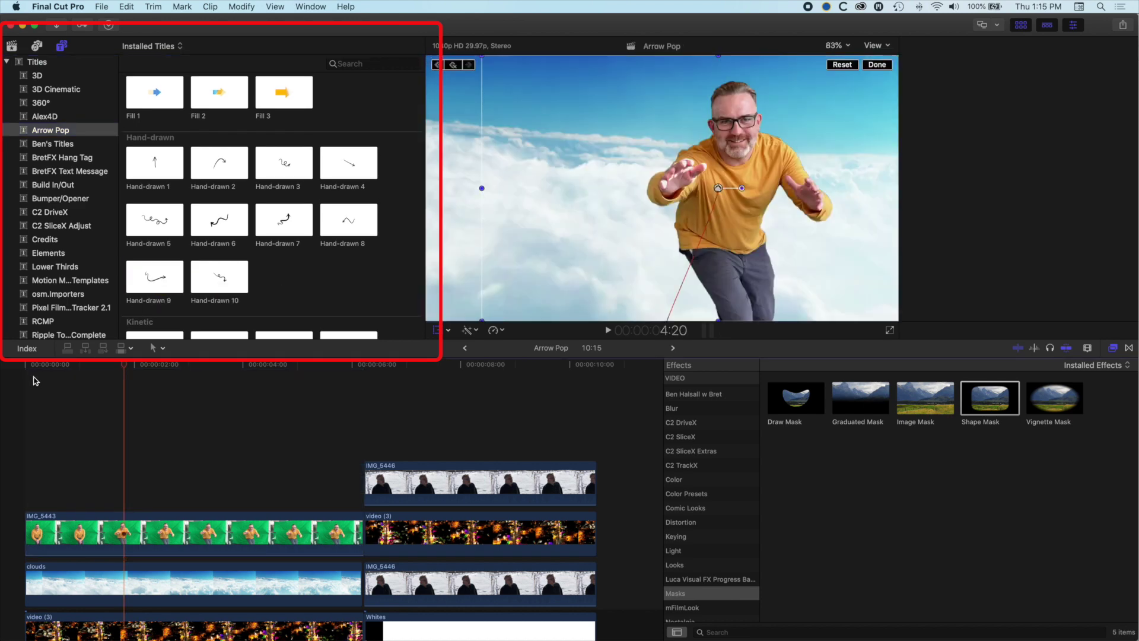
{"action": "mouse_move", "coordinate": [154, 277]}
{"action": "left_mouse_down"}
{"action": "mouse_move", "coordinate": [151, 369]}
{"action": "mouse_move", "coordinate": [33, 462]}
{"action": "mouse_move", "coordinate": [33, 452]}
{"action": "left_mouse_up"}
{"action": "left_click_drag", "start_coordinate": [568, 452], "coordinate": [362, 452]}
{"action": "left_click", "coordinate": [71, 386]}
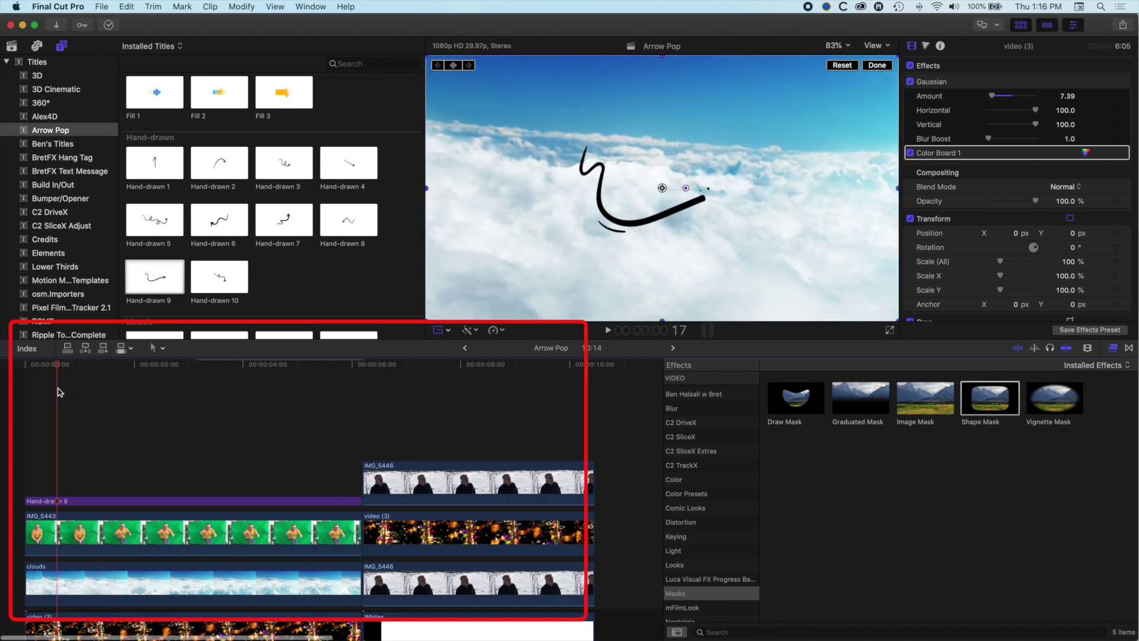
Mark the arrow's finish and the keyed clip at 2 s, align the markers, and trim 1:05 off.
{"action": "scroll", "coordinate": [82, 394], "scroll_direction": "down", "scroll_amount": 1}
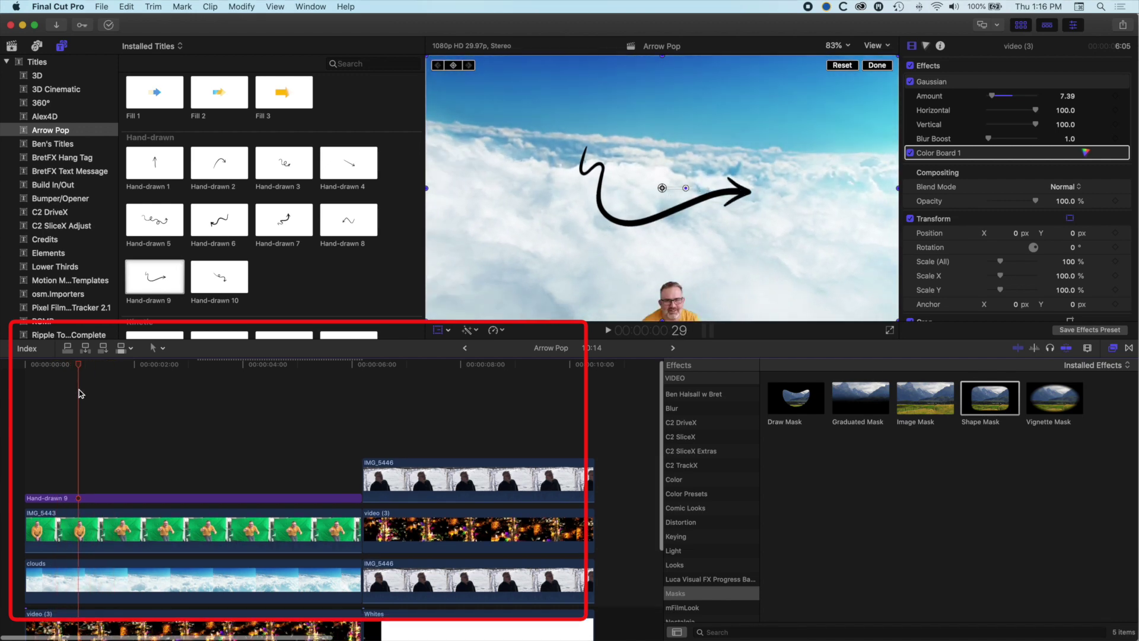
{"action": "left_click", "coordinate": [79, 499]}
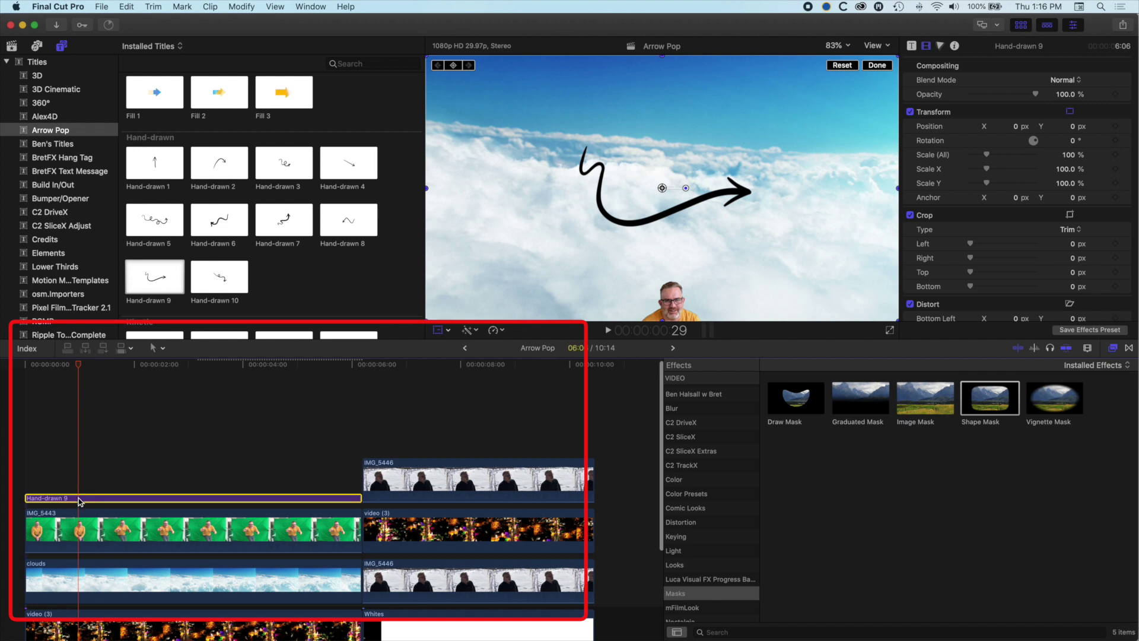
{"action": "key", "text": "m"}
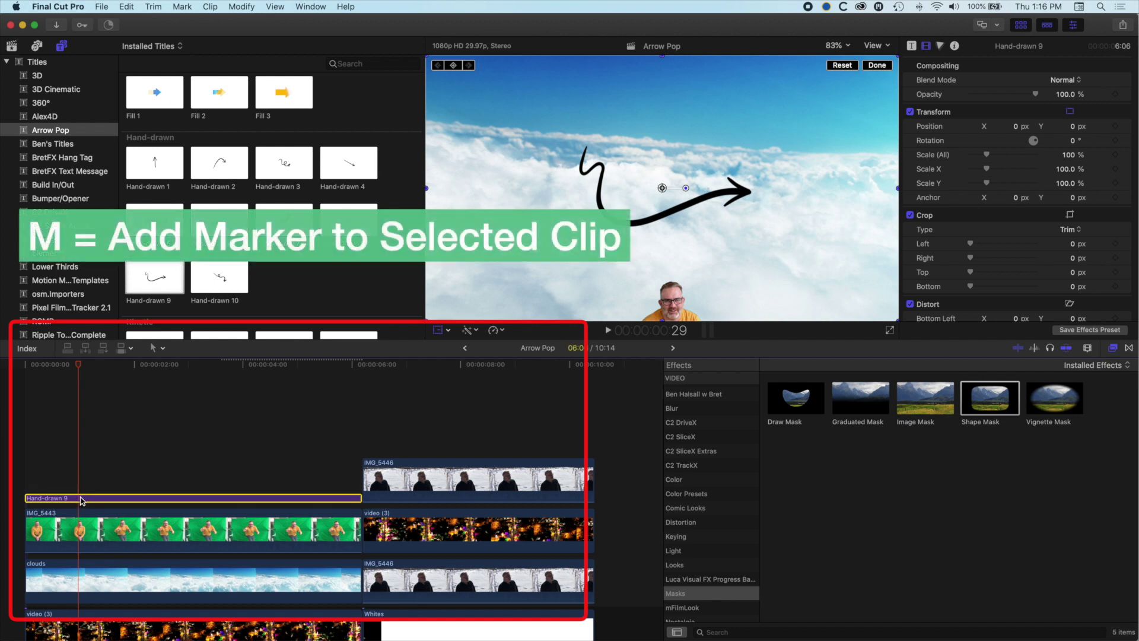
{"action": "key", "text": "m"}
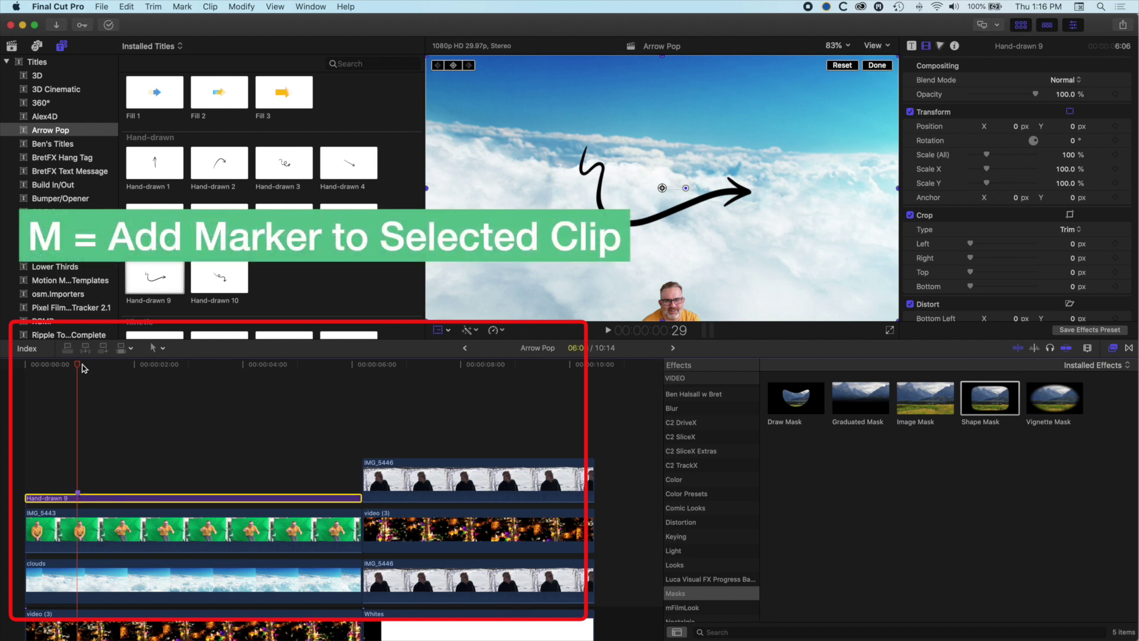
{"action": "left_click_drag", "start_coordinate": [82, 366], "coordinate": [141, 369]}
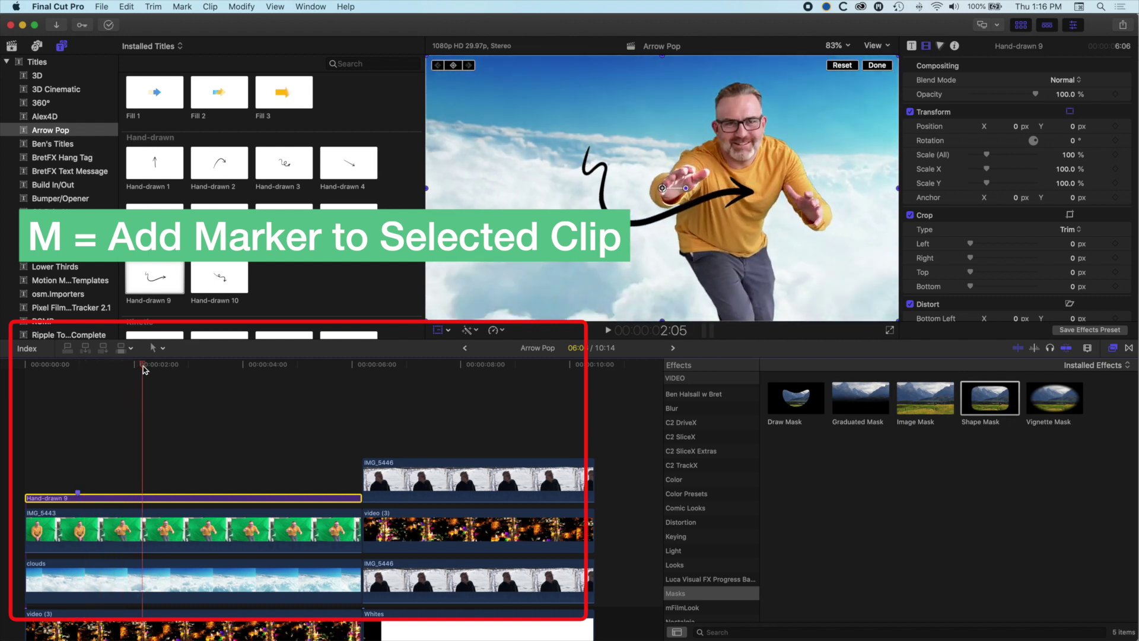
{"action": "left_click", "coordinate": [145, 536]}
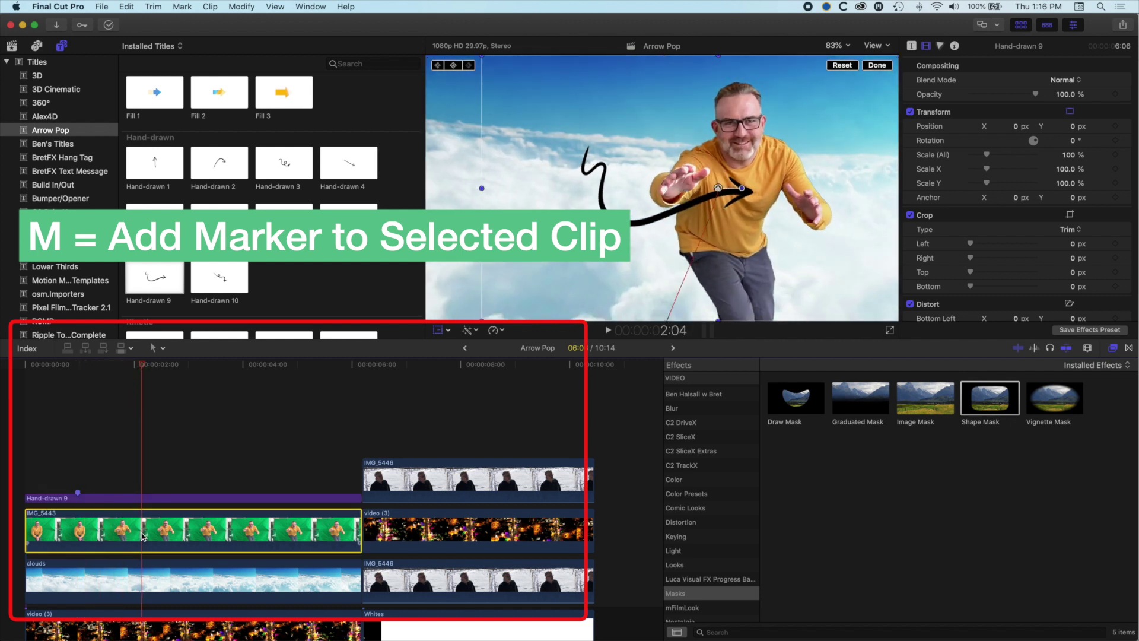
{"action": "key", "text": "m"}
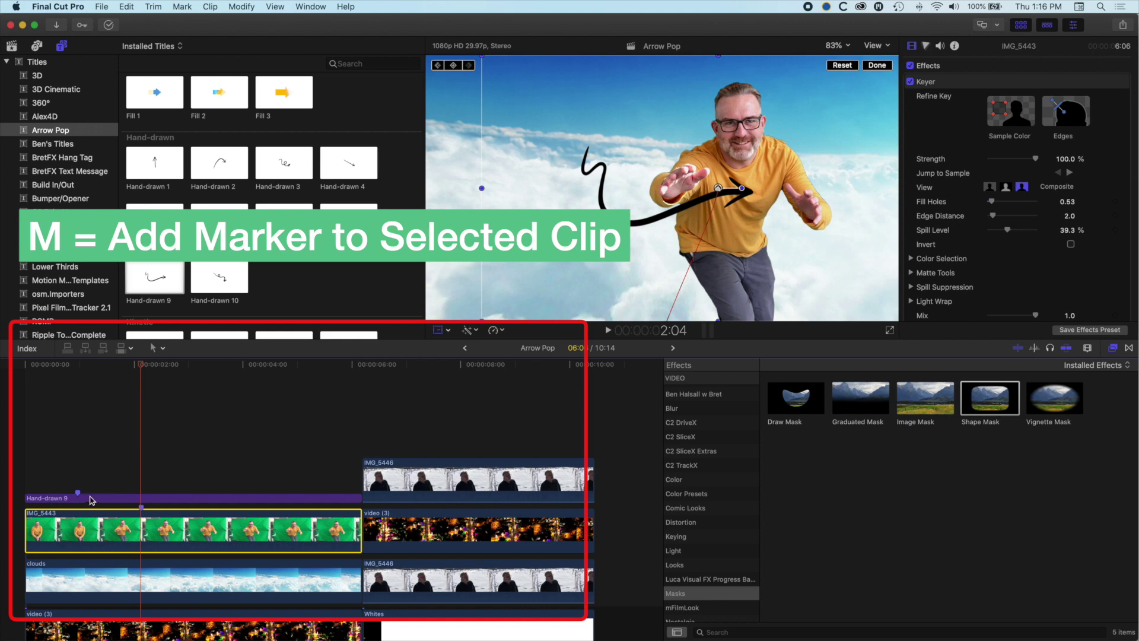
{"action": "left_click_drag", "start_coordinate": [92, 500], "coordinate": [160, 504]}
{"action": "left_click_drag", "start_coordinate": [424, 500], "coordinate": [361, 497]}
Play back the arrow animation and select the title at its half-drawn frame.
{"action": "left_click", "coordinate": [89, 365]}
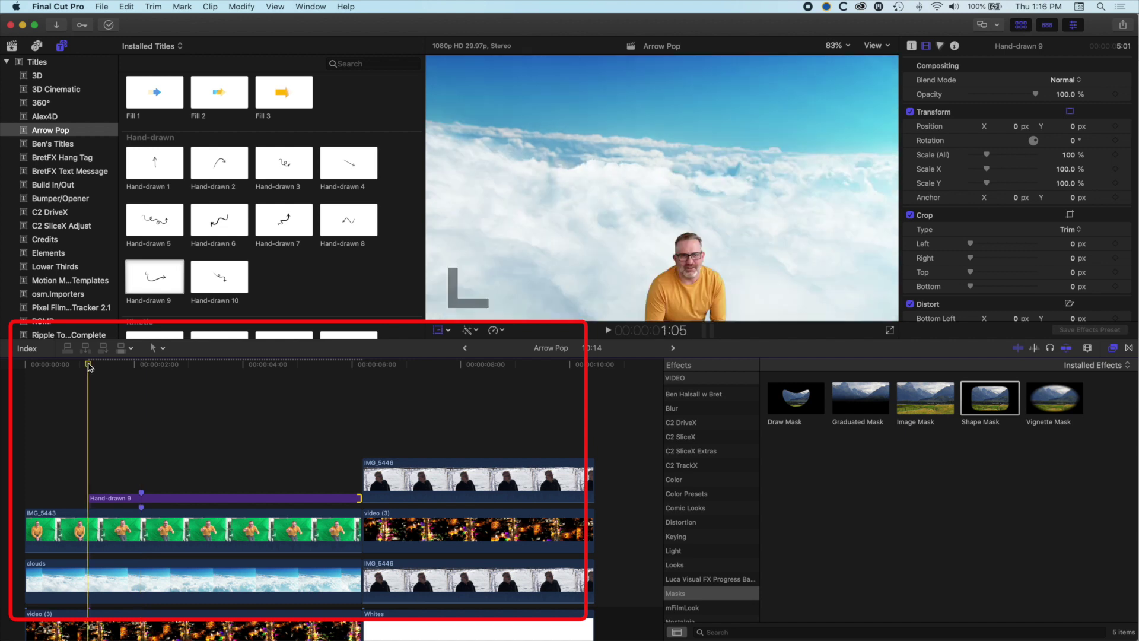
{"action": "key", "text": "space"}
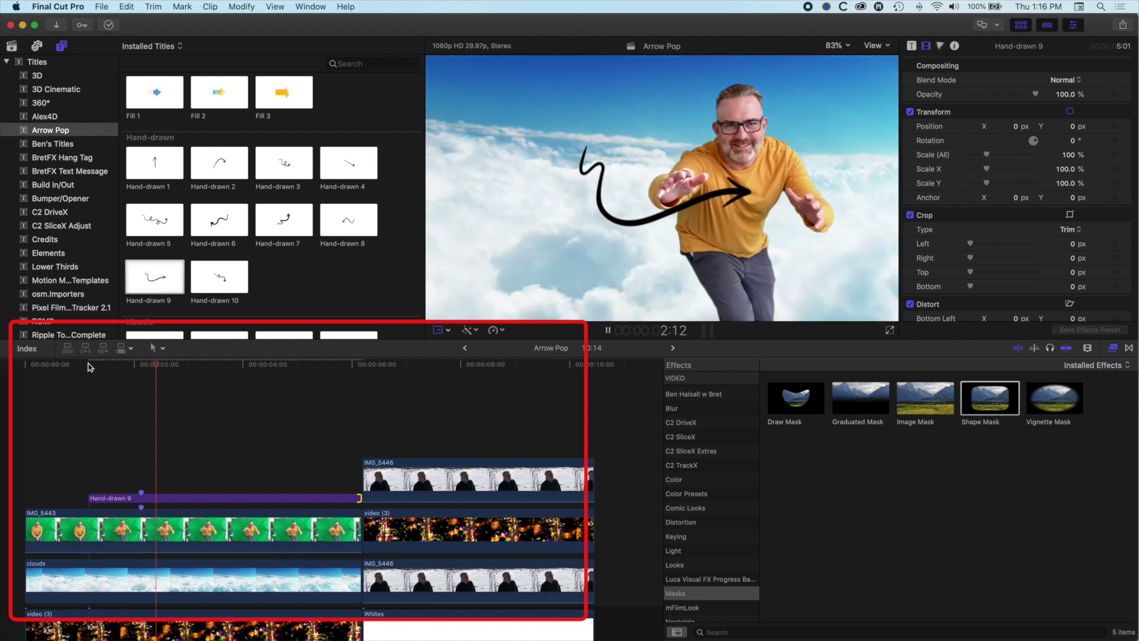
{"action": "key", "text": "space"}
{"action": "left_click_drag", "start_coordinate": [170, 365], "coordinate": [116, 365]}
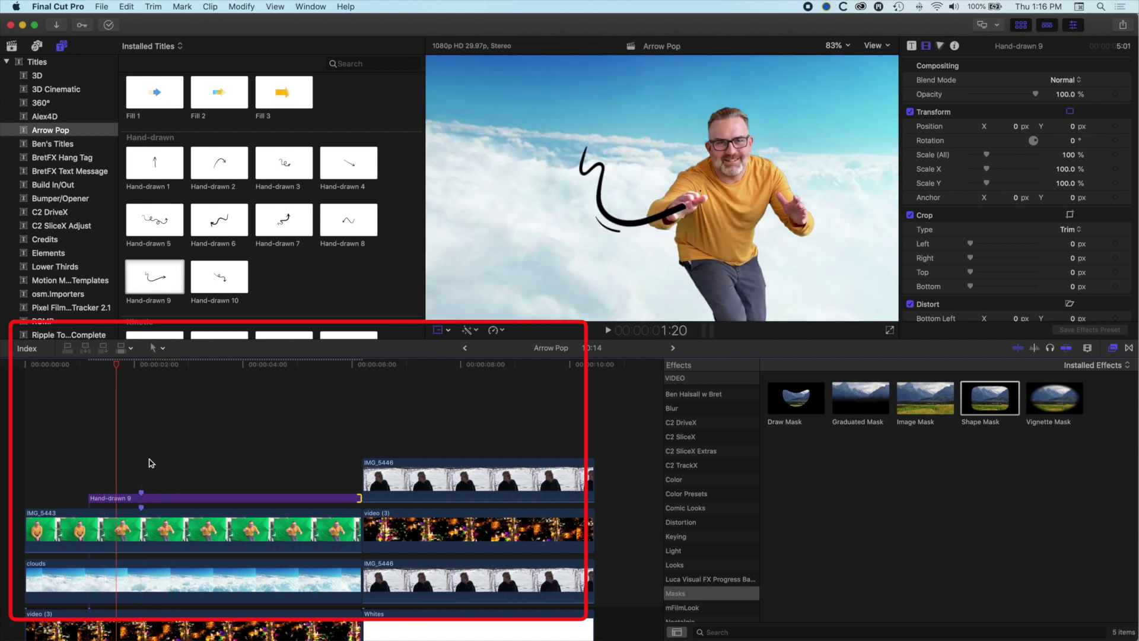
{"action": "left_click", "coordinate": [160, 503]}
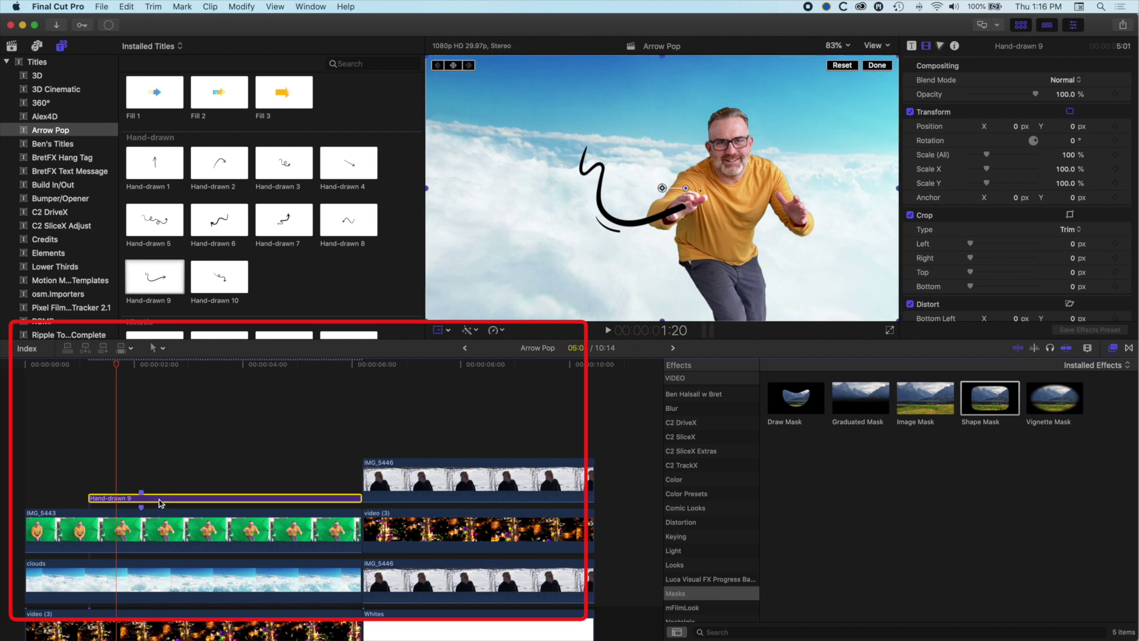
{"action": "left_click", "coordinate": [440, 330]}
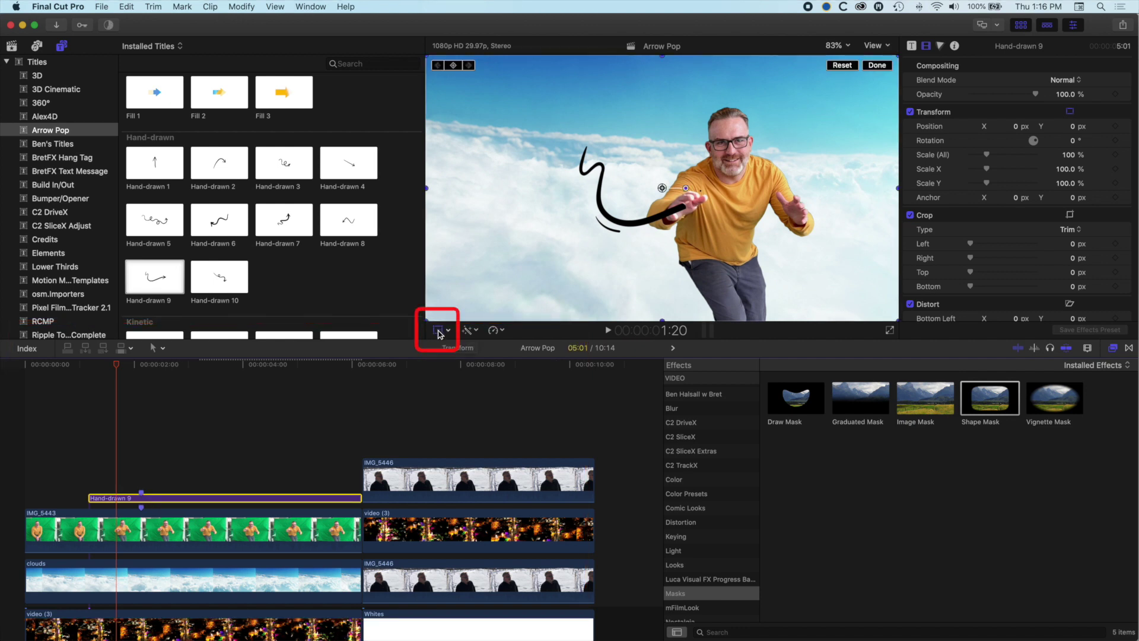
Move the Hand-drawn 9 arrow up and left in the frame where it is fully drawn.
{"action": "left_click", "coordinate": [439, 332]}
{"action": "left_click", "coordinate": [664, 159]}
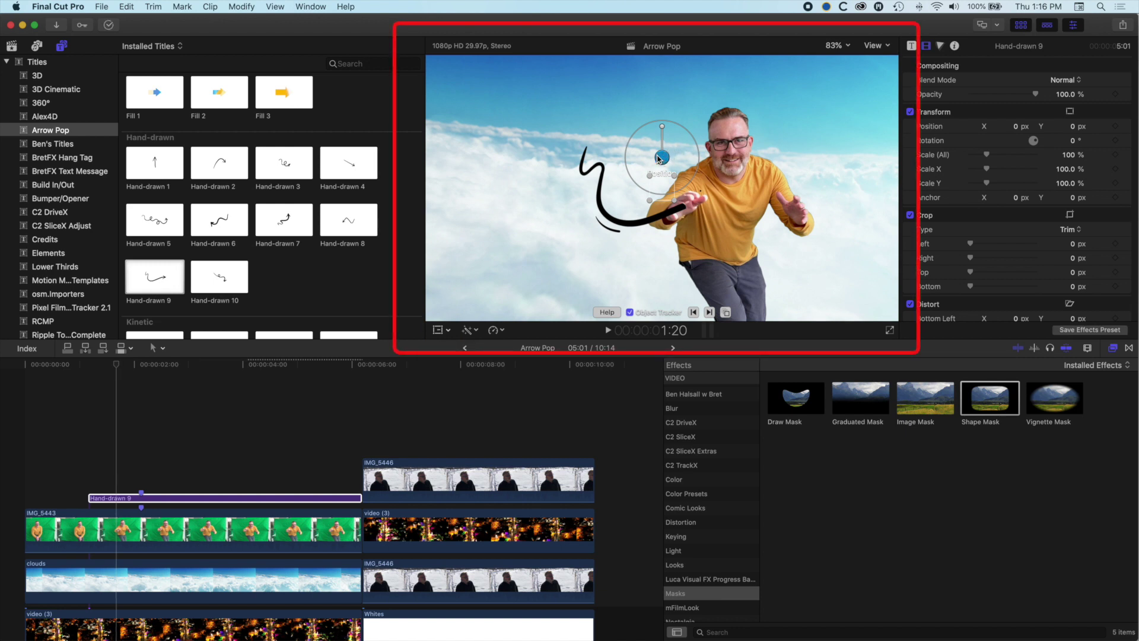
{"action": "mouse_move", "coordinate": [662, 158]}
{"action": "left_mouse_down"}
{"action": "mouse_move", "coordinate": [557, 152]}
{"action": "mouse_move", "coordinate": [569, 128]}
{"action": "mouse_move", "coordinate": [557, 96]}
{"action": "left_mouse_up"}
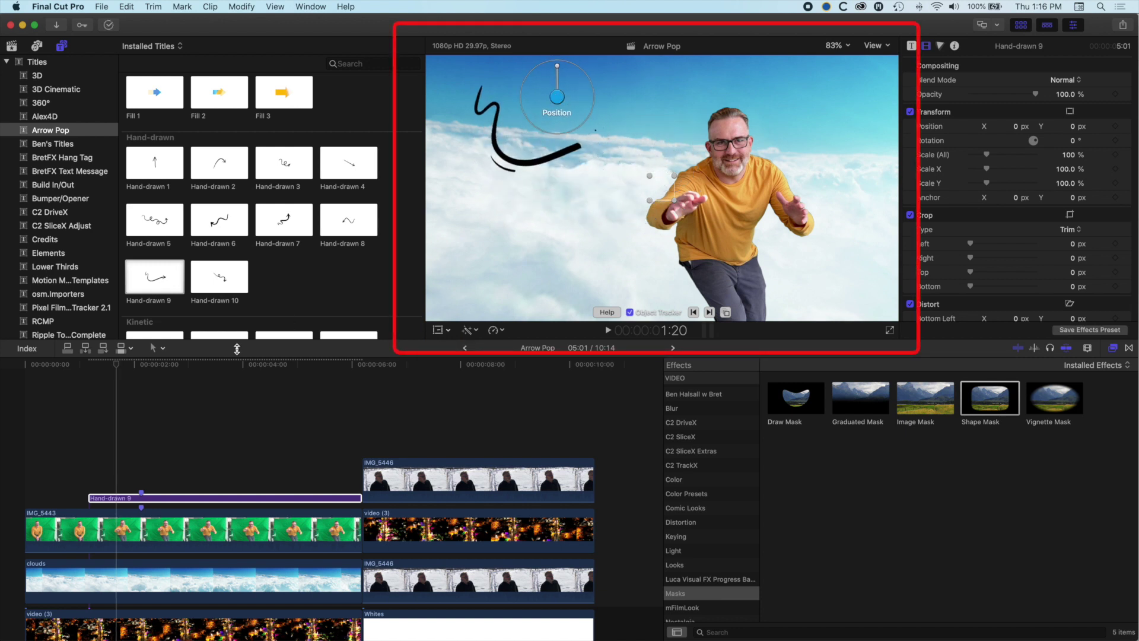
{"action": "left_click", "coordinate": [141, 364]}
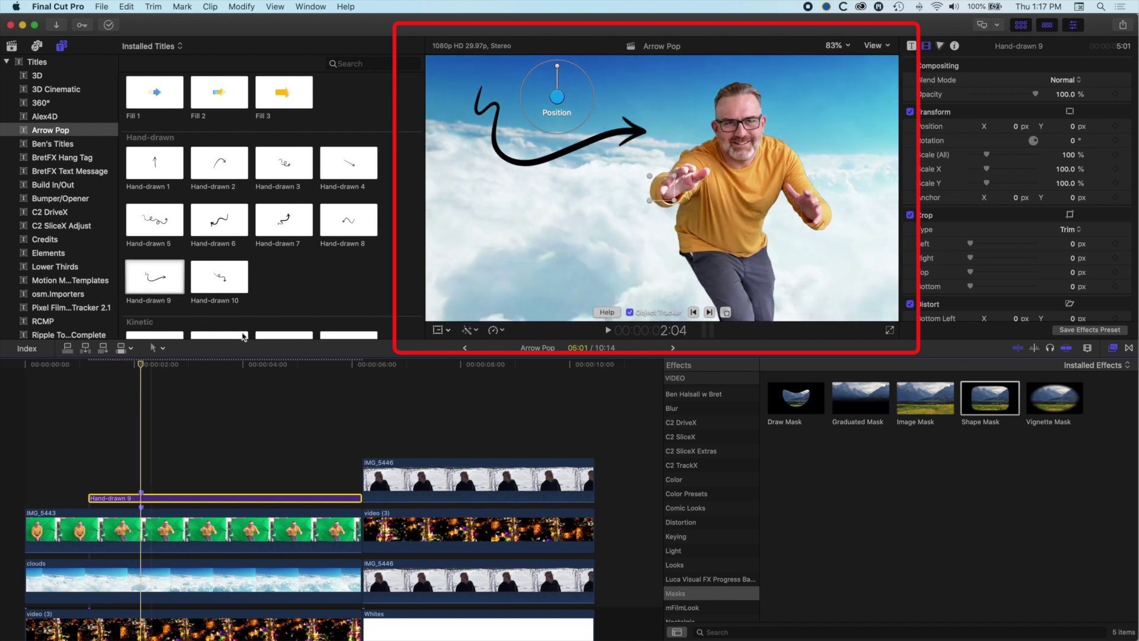
{"action": "left_click_drag", "start_coordinate": [559, 98], "coordinate": [565, 115]}
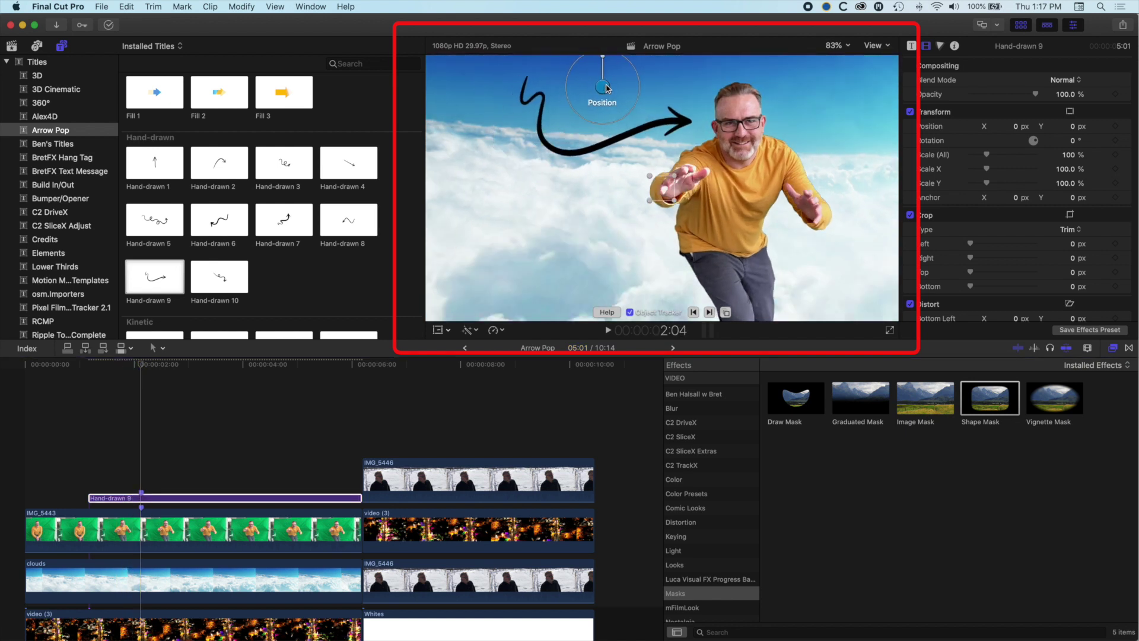
Place and enlarge the tracking box on the man's face, and aim the arrow at his face.
{"action": "left_click_drag", "start_coordinate": [666, 193], "coordinate": [717, 131]}
{"action": "left_click_drag", "start_coordinate": [617, 57], "coordinate": [597, 228]}
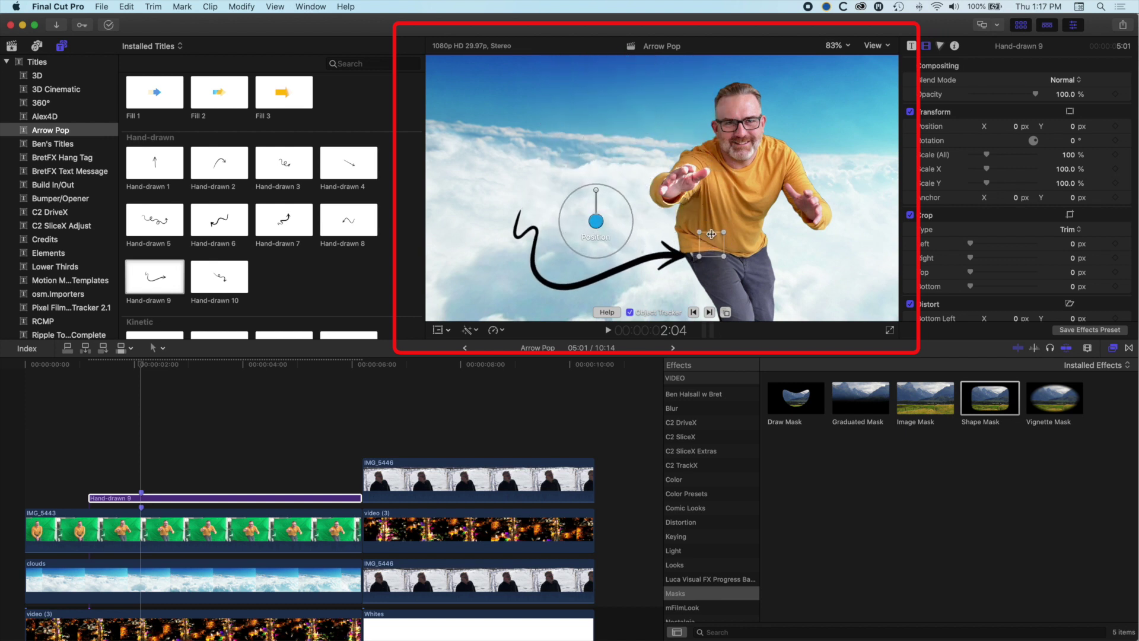
{"action": "mouse_move", "coordinate": [711, 234]}
{"action": "left_mouse_down"}
{"action": "mouse_move", "coordinate": [746, 139]}
{"action": "mouse_move", "coordinate": [766, 142]}
{"action": "left_mouse_up"}
{"action": "left_click_drag", "start_coordinate": [719, 110], "coordinate": [766, 102]}
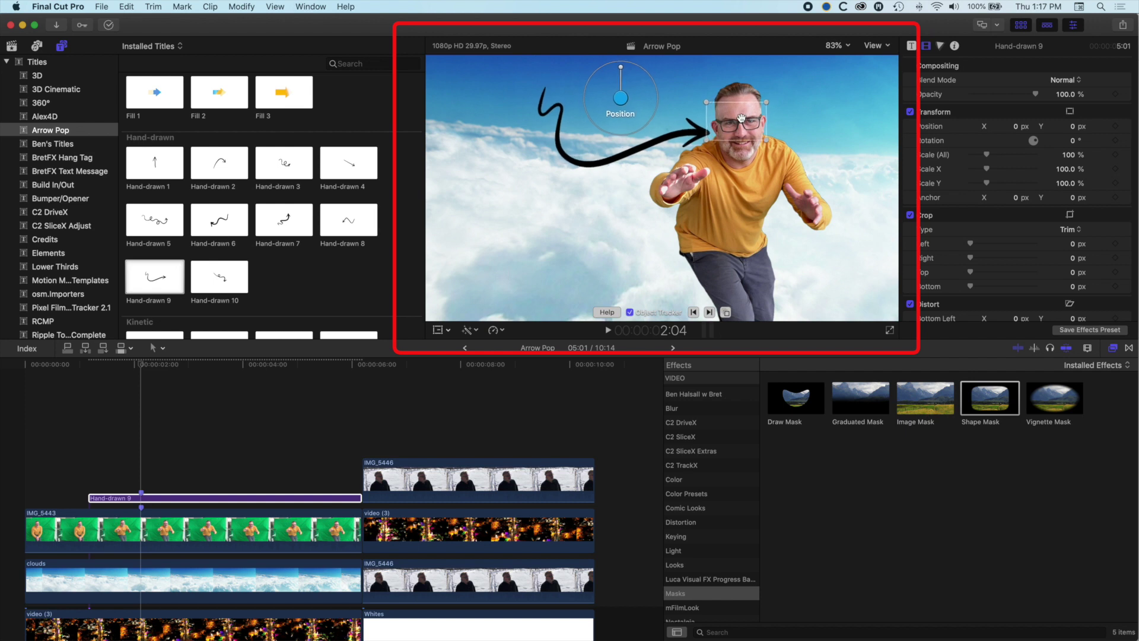
{"action": "left_click_drag", "start_coordinate": [621, 98], "coordinate": [593, 94]}
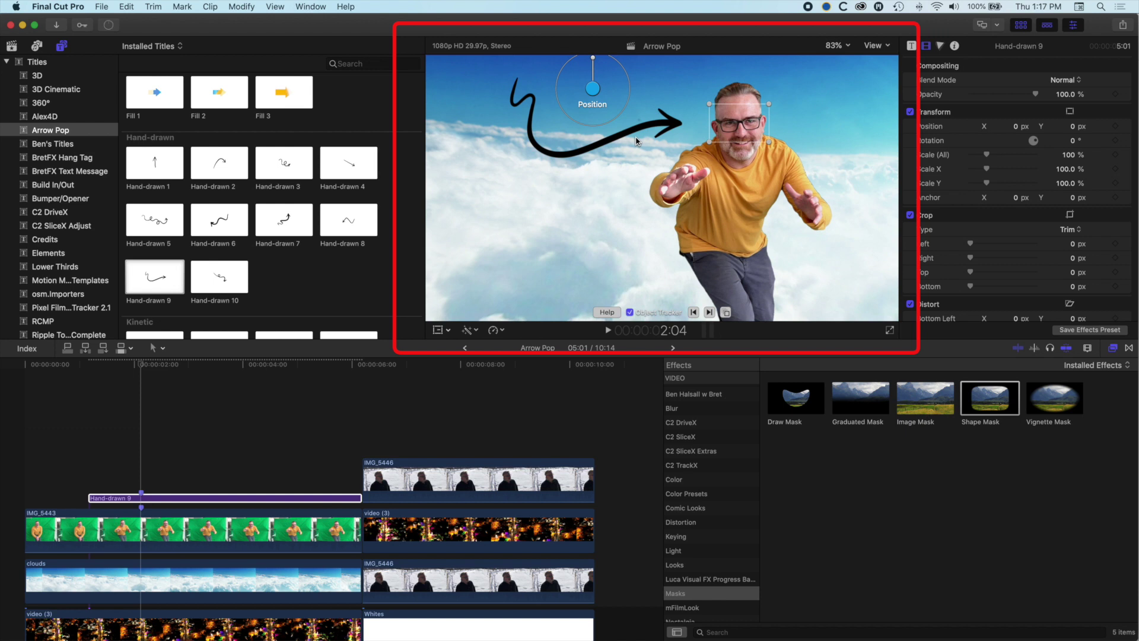
{"action": "left_click", "coordinate": [141, 500]}
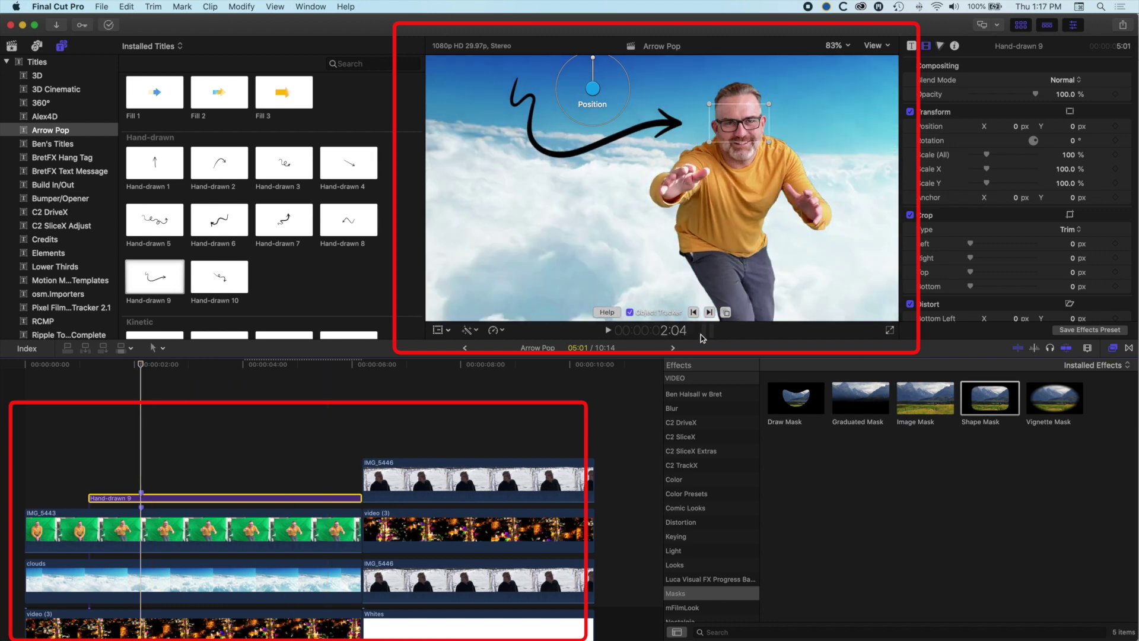
{"action": "left_click", "coordinate": [695, 313]}
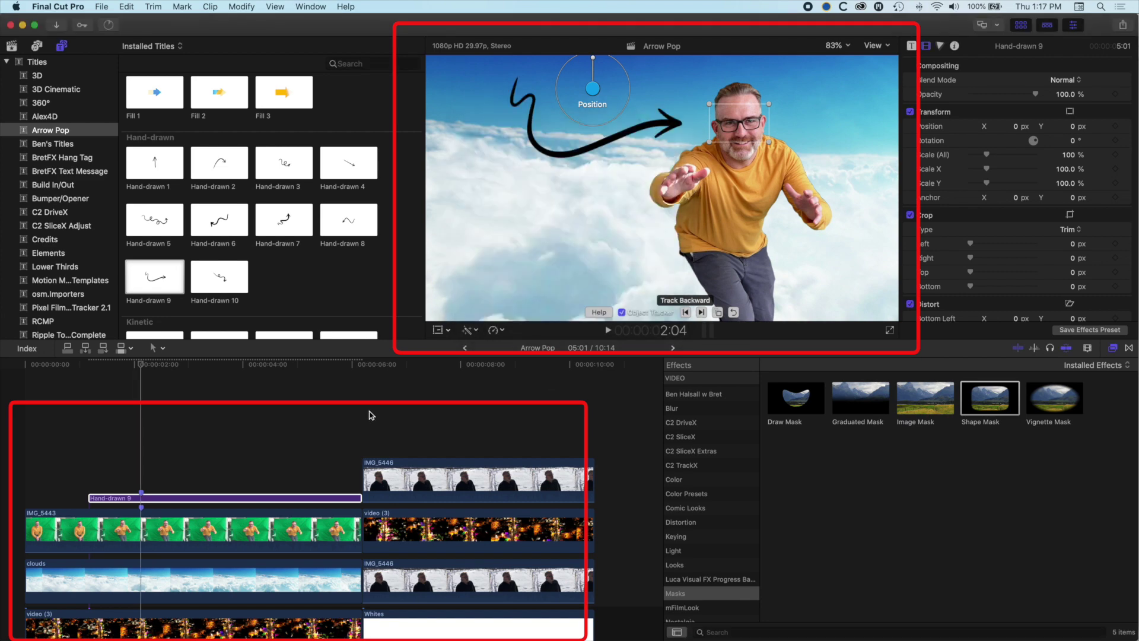
{"action": "left_click", "coordinate": [109, 357]}
{"action": "left_click_drag", "start_coordinate": [142, 366], "coordinate": [57, 369]}
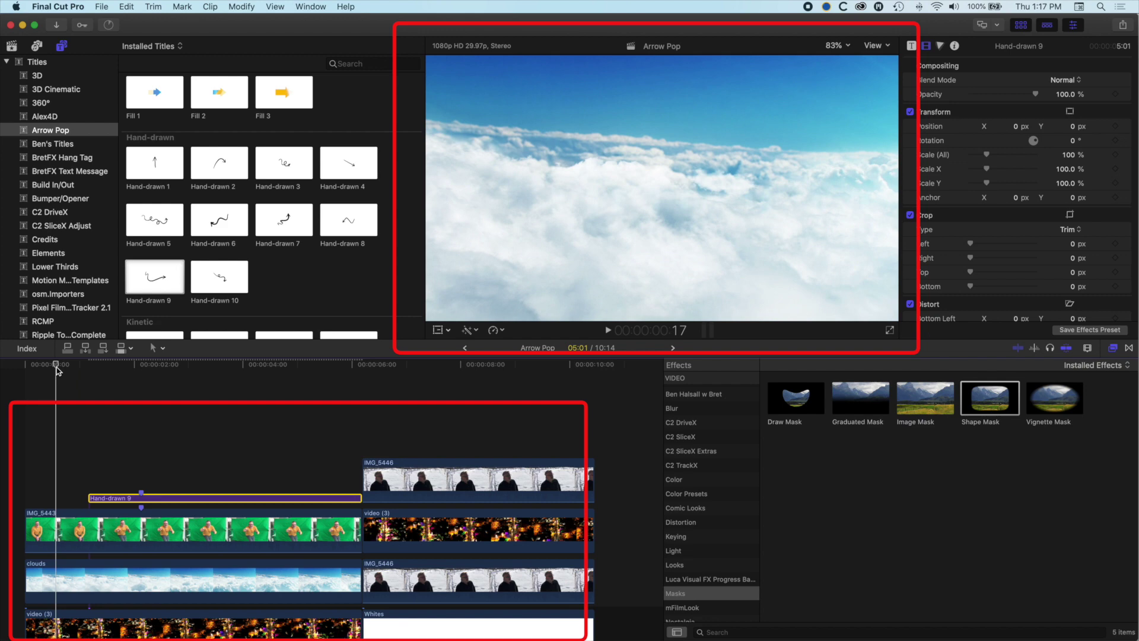
{"action": "key", "text": "space"}
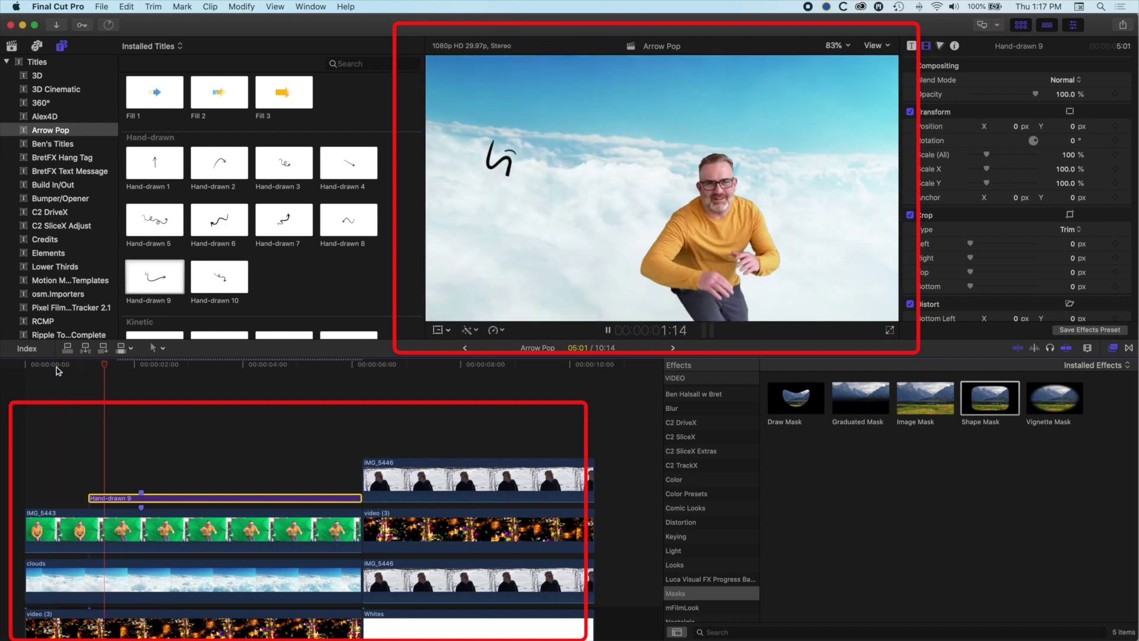
{"action": "key", "text": "space"}
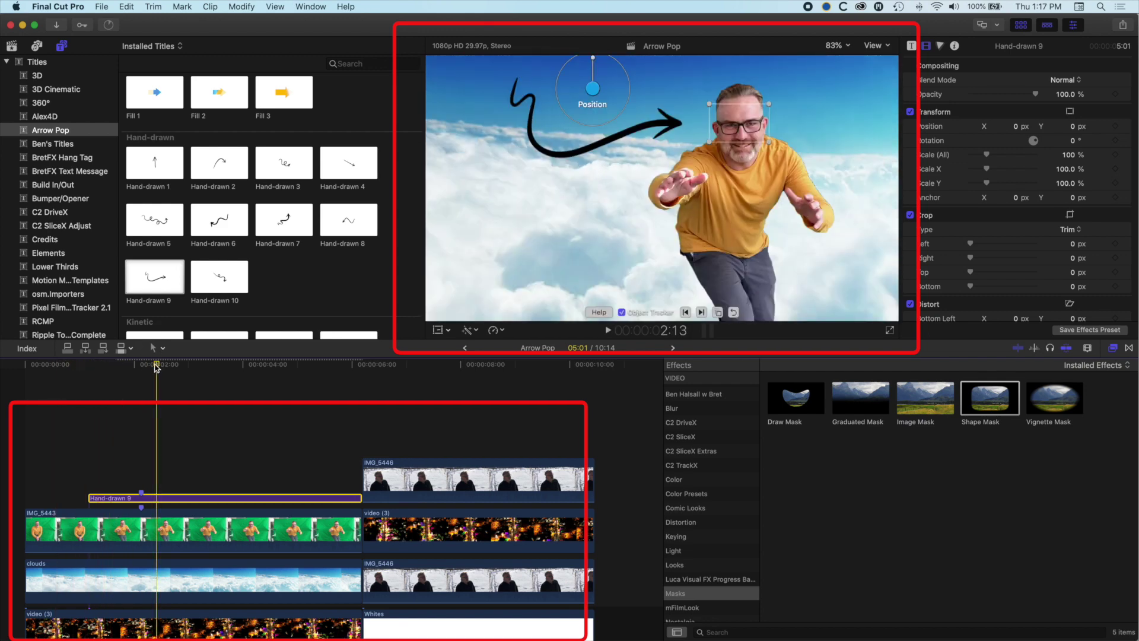
{"action": "mouse_move", "coordinate": [156, 366]}
{"action": "left_mouse_down"}
{"action": "mouse_move", "coordinate": [102, 368]}
{"action": "mouse_move", "coordinate": [153, 373]}
{"action": "mouse_move", "coordinate": [102, 370]}
{"action": "mouse_move", "coordinate": [145, 378]}
{"action": "mouse_move", "coordinate": [83, 383]}
{"action": "mouse_move", "coordinate": [141, 394]}
{"action": "left_mouse_up"}
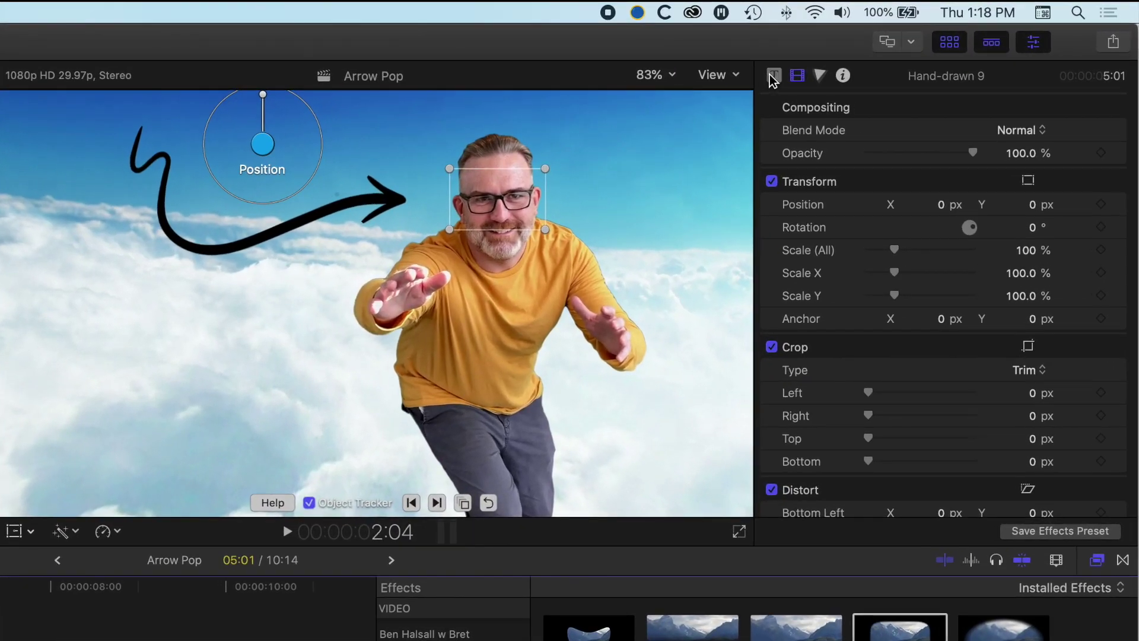
Make the Hand-drawn 9 arrow orange through the Title inspector's Shapes colour.
{"action": "left_click", "coordinate": [773, 76]}
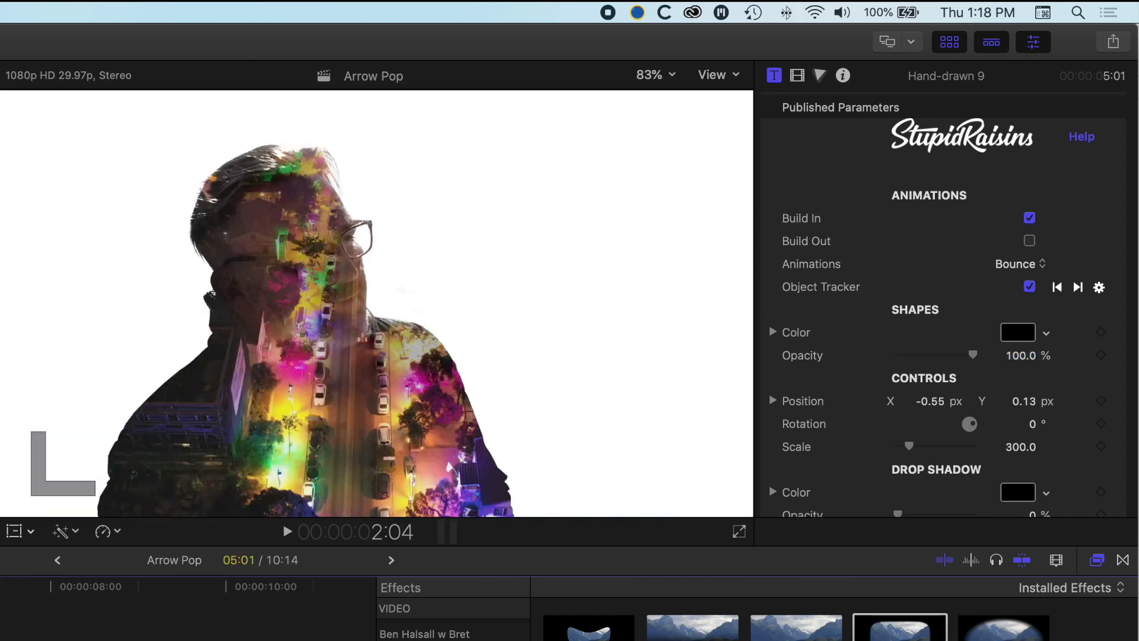
{"action": "left_click", "coordinate": [436, 503]}
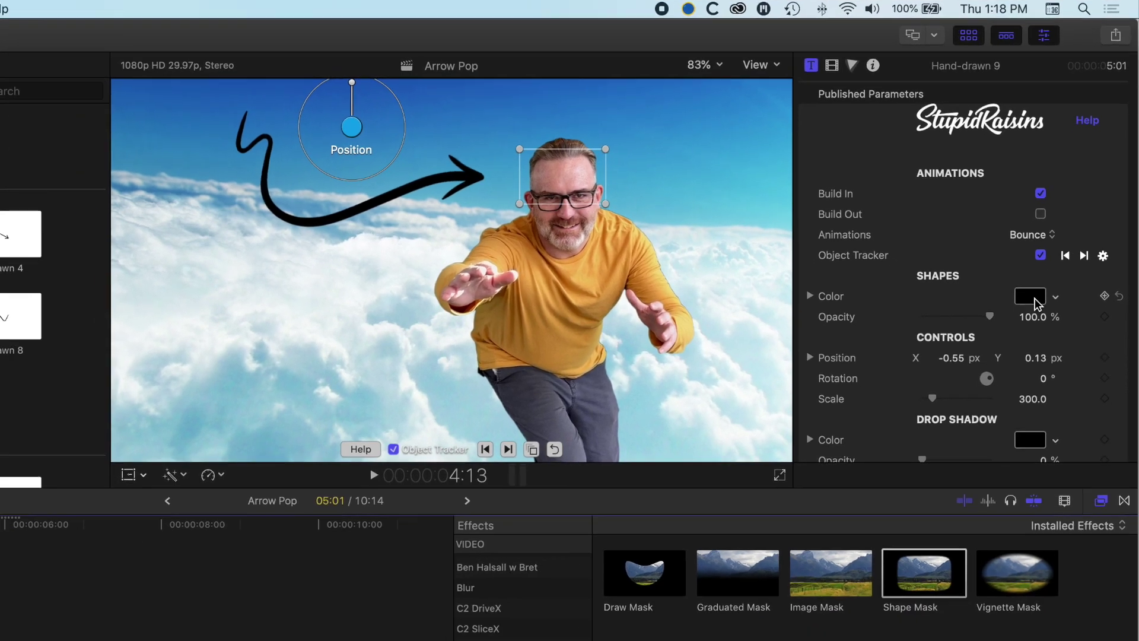
{"action": "left_click", "coordinate": [1018, 332]}
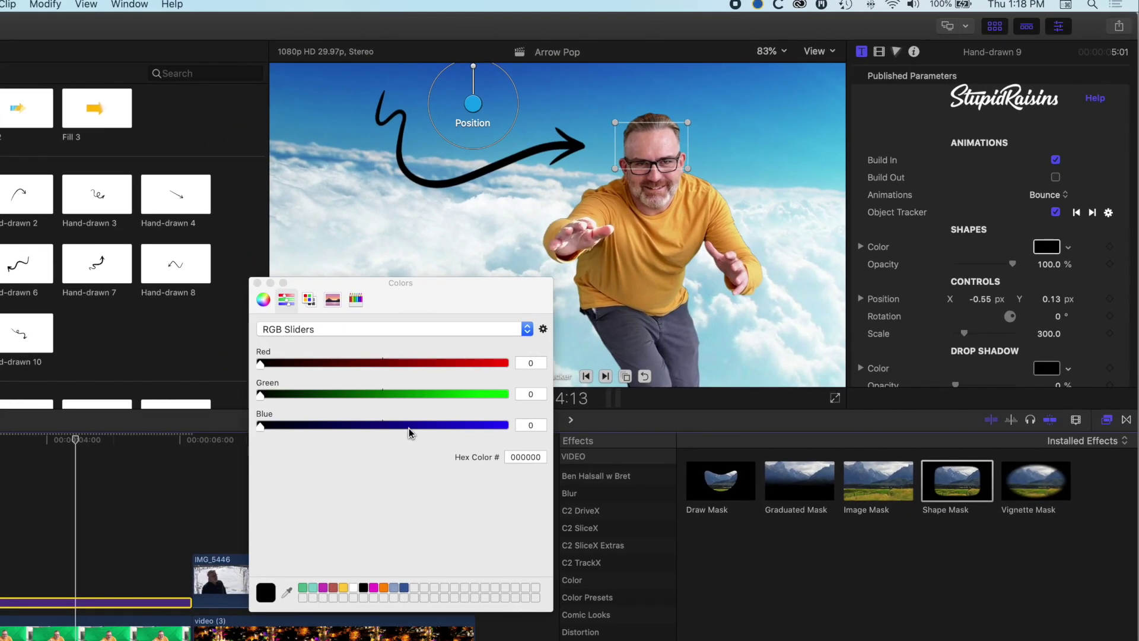
{"action": "left_click", "coordinate": [384, 588]}
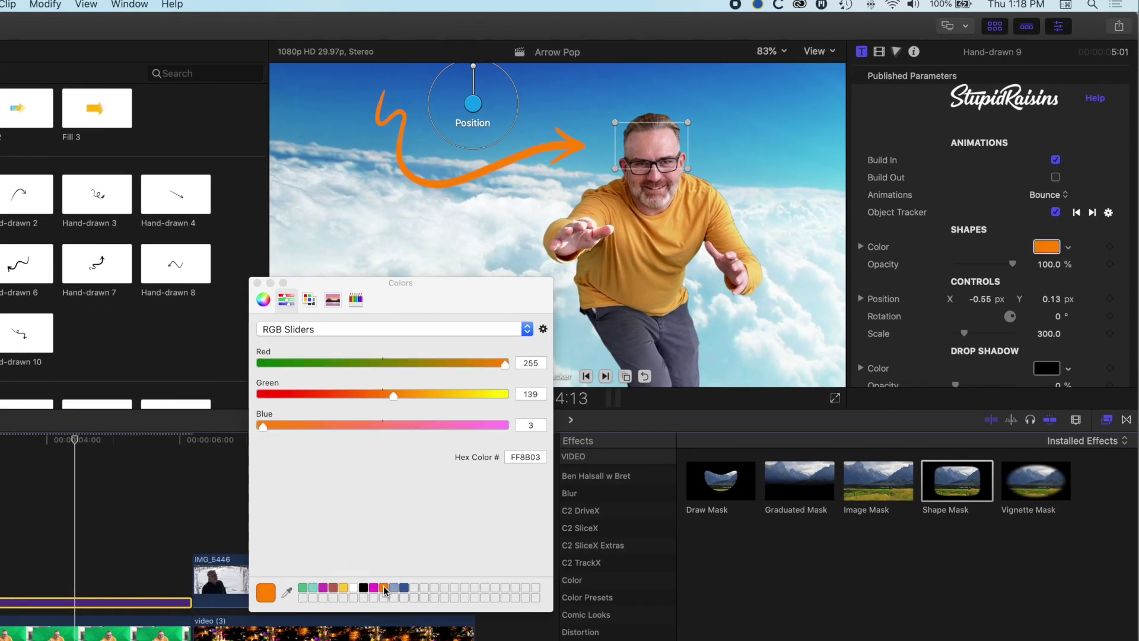
{"action": "left_click", "coordinate": [259, 283]}
Enlarge the arrow to 341.6 scale and rotate it 2.1 degrees.
{"action": "scroll", "coordinate": [961, 297], "scroll_direction": "down", "scroll_amount": 1}
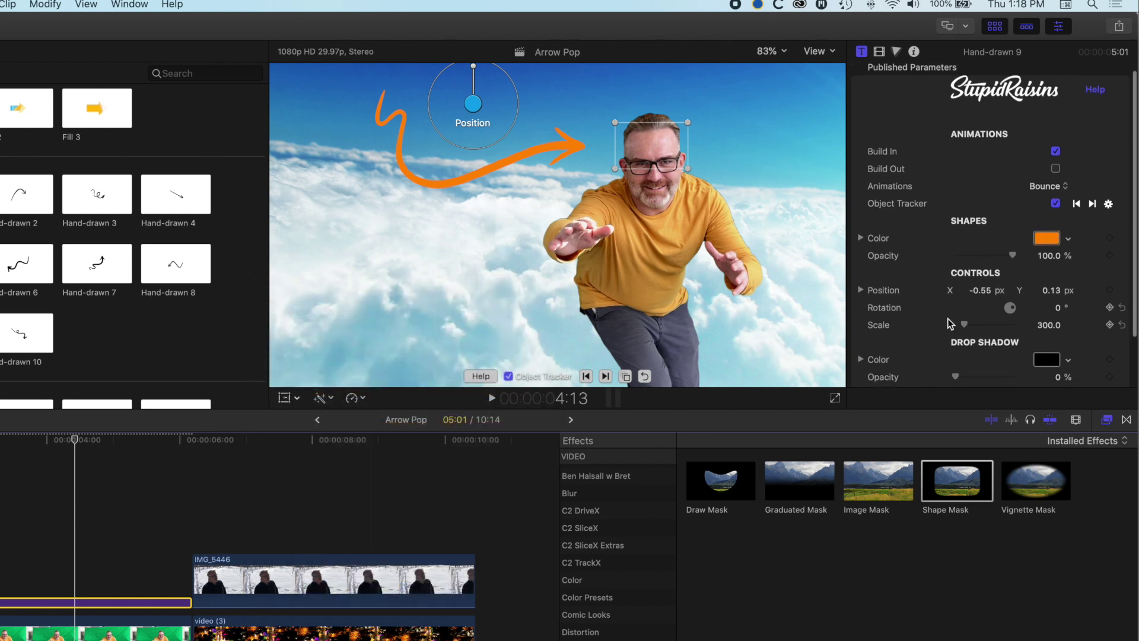
{"action": "left_click_drag", "start_coordinate": [966, 326], "coordinate": [968, 326]}
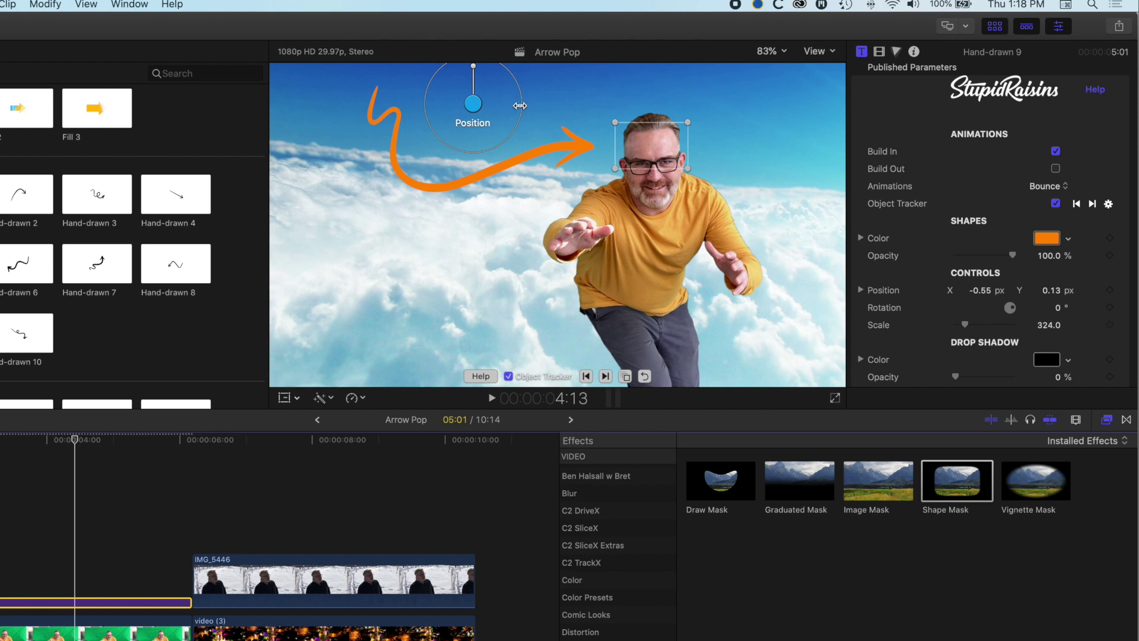
{"action": "left_click_drag", "start_coordinate": [520, 106], "coordinate": [525, 106]}
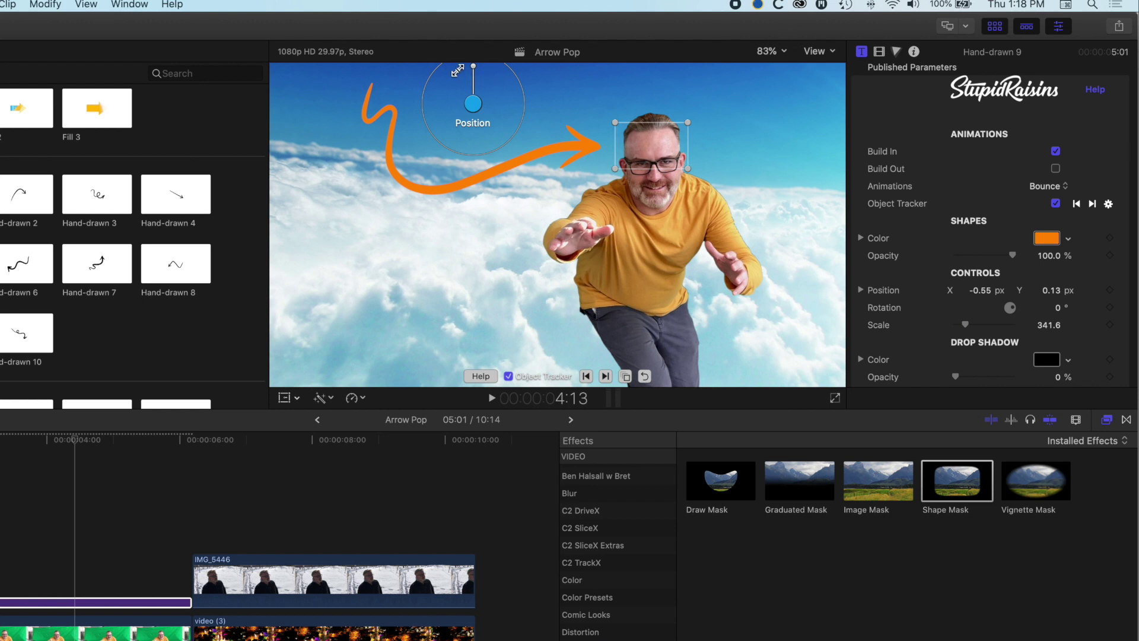
{"action": "mouse_move", "coordinate": [471, 67]}
{"action": "left_mouse_down"}
{"action": "mouse_move", "coordinate": [462, 70]}
{"action": "mouse_move", "coordinate": [474, 70]}
{"action": "left_mouse_up"}
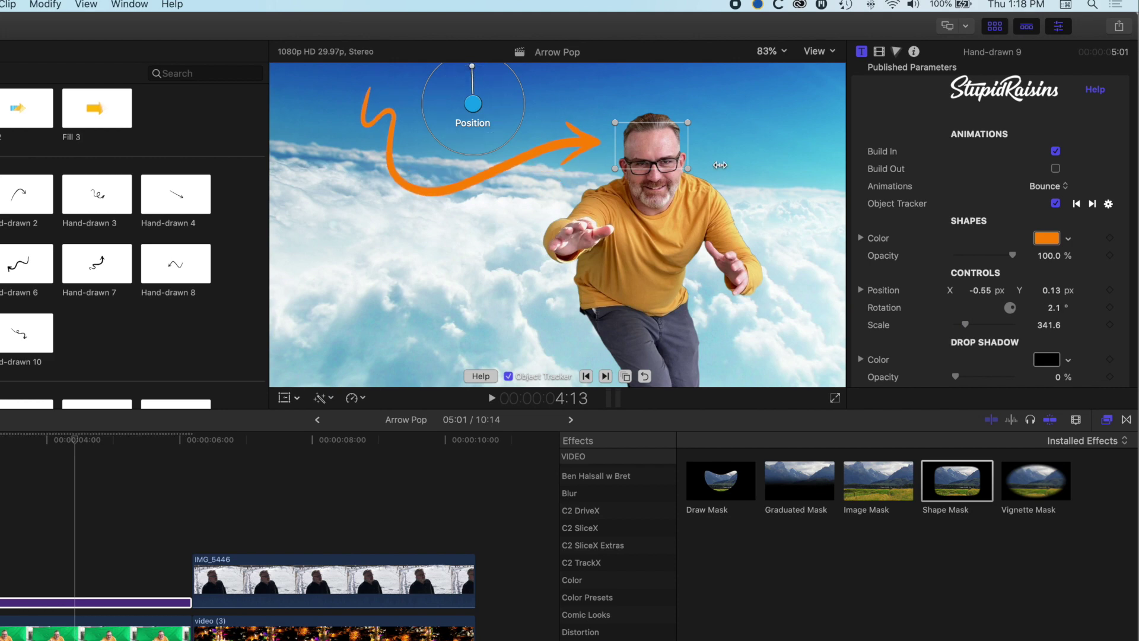
{"action": "left_click", "coordinate": [36, 602]}
{"action": "key", "text": "/"}
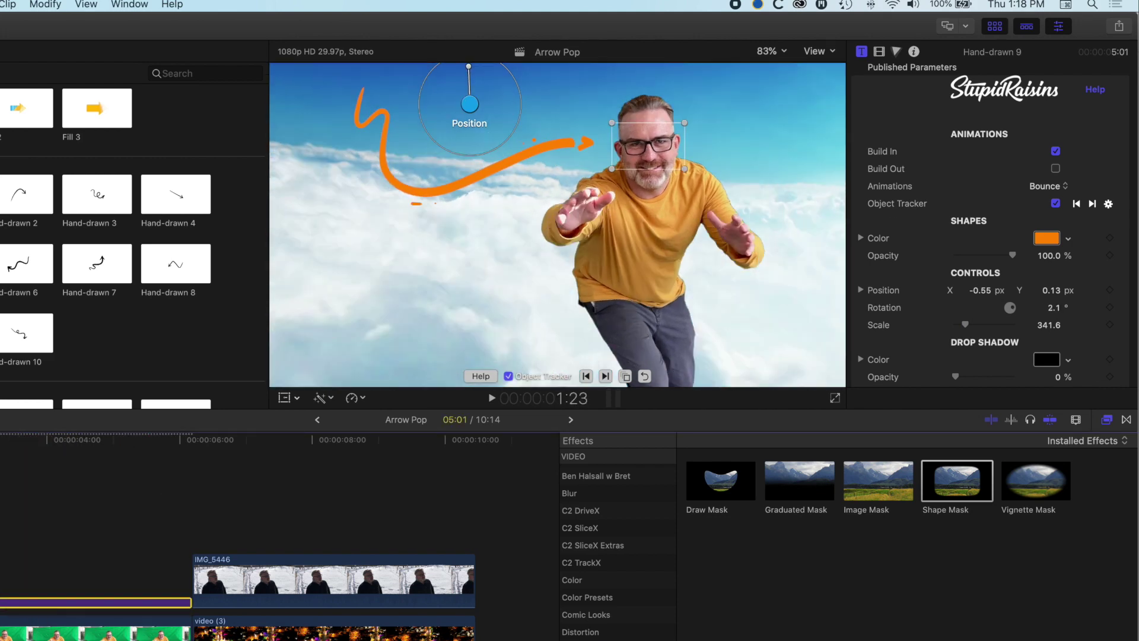
{"action": "key", "text": "/"}
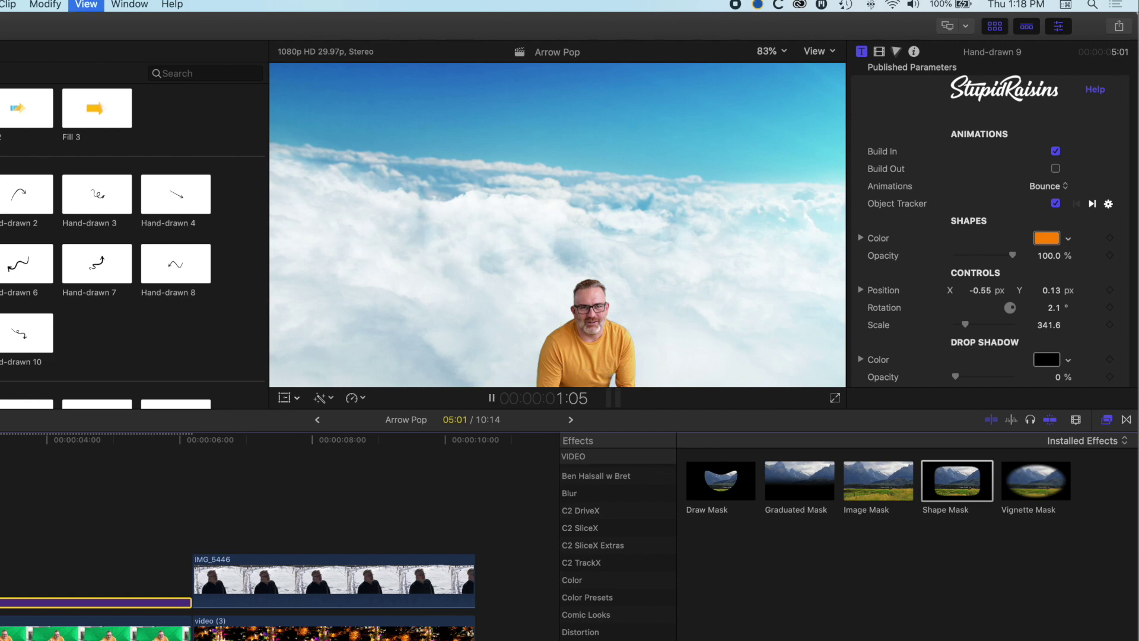
{"action": "key", "text": "space"}
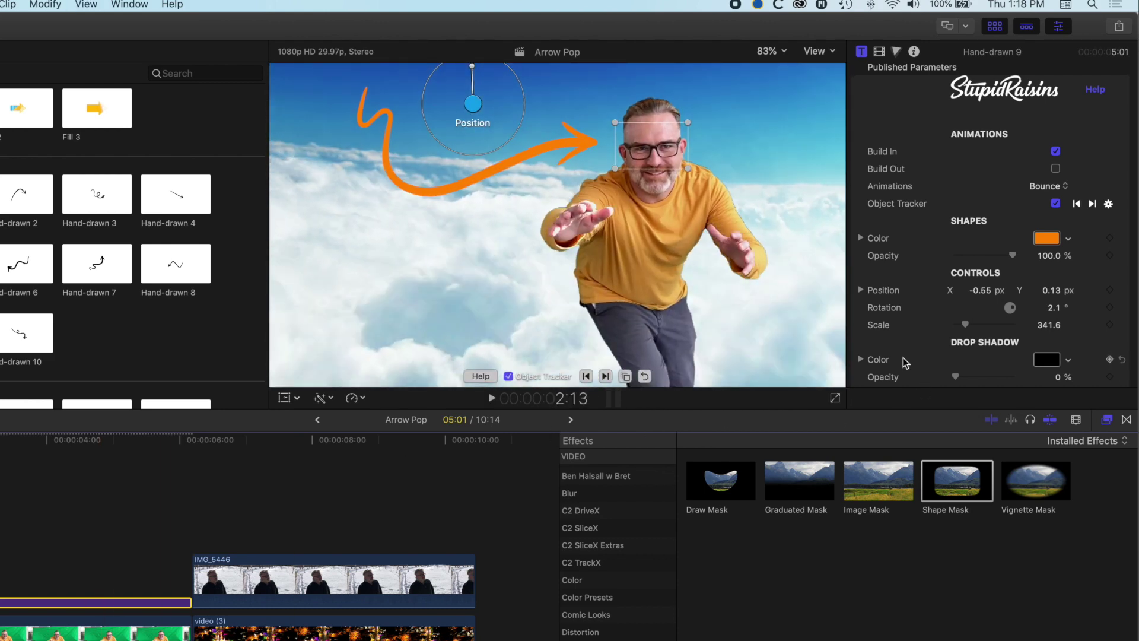
{"action": "scroll", "coordinate": [903, 311], "scroll_direction": "down", "scroll_amount": 5}
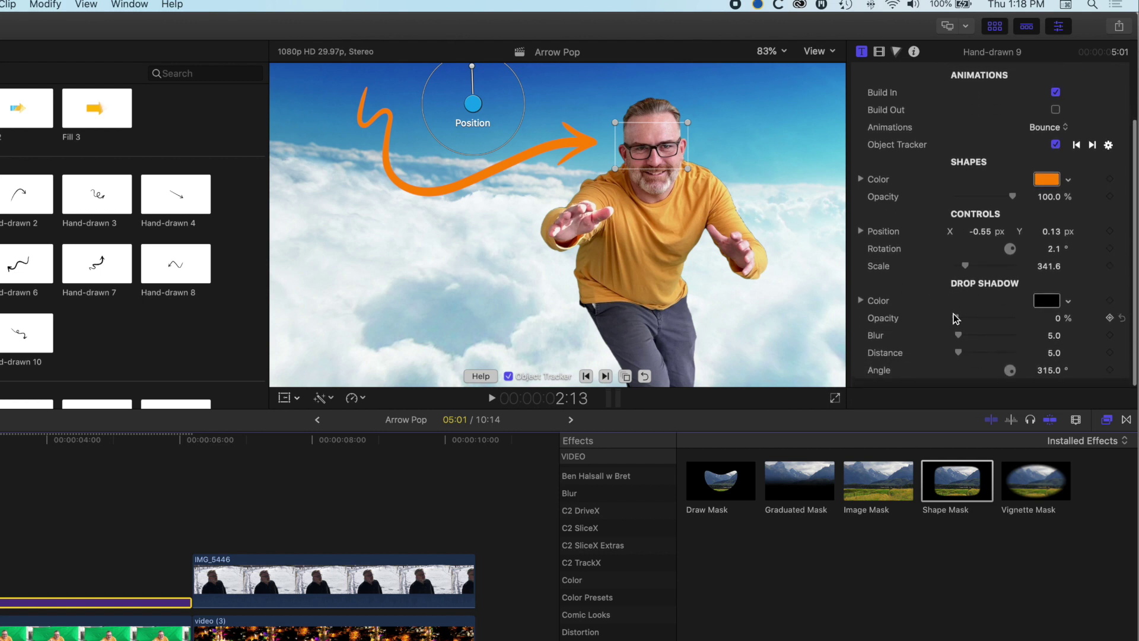
{"action": "left_click_drag", "start_coordinate": [986, 320], "coordinate": [929, 322]}
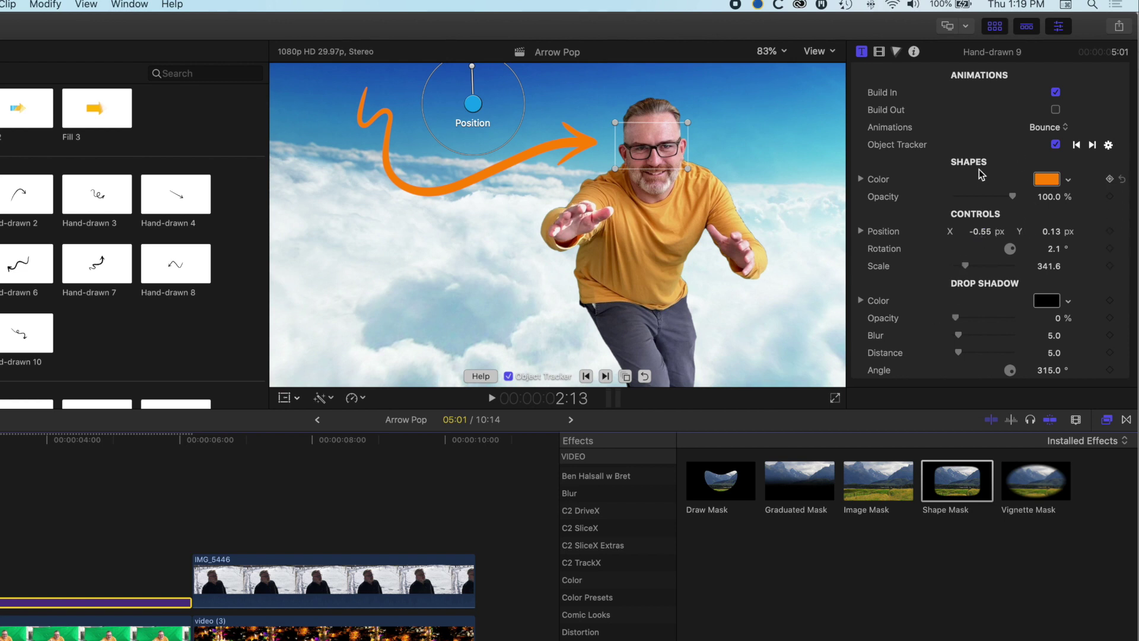
{"action": "scroll", "coordinate": [980, 167], "scroll_direction": "up", "scroll_amount": 3}
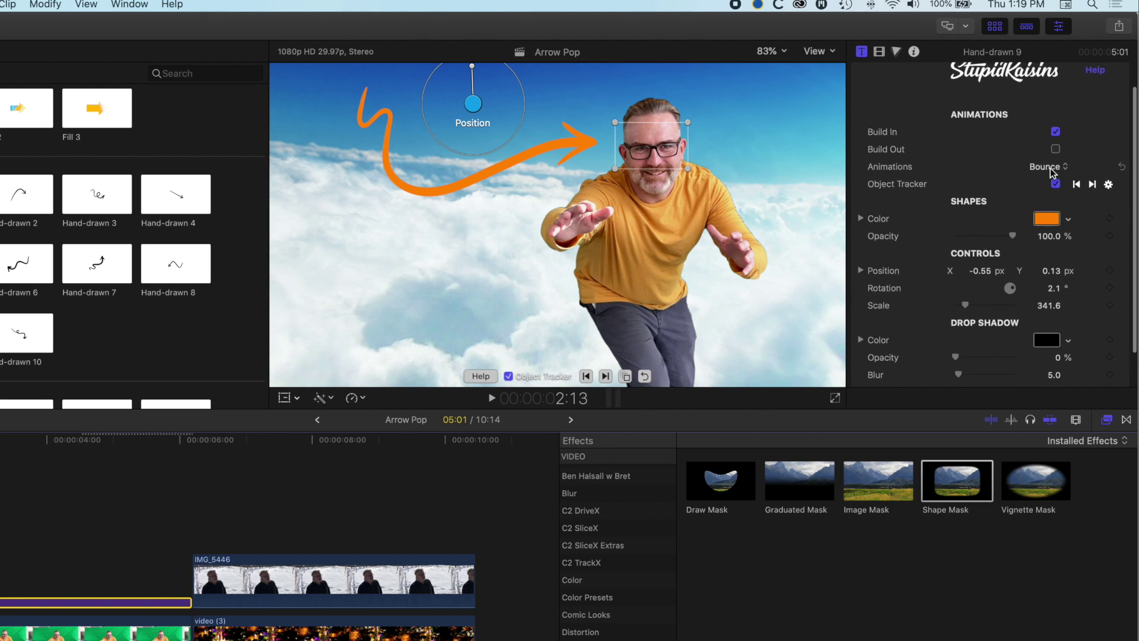
{"action": "left_click", "coordinate": [1047, 167]}
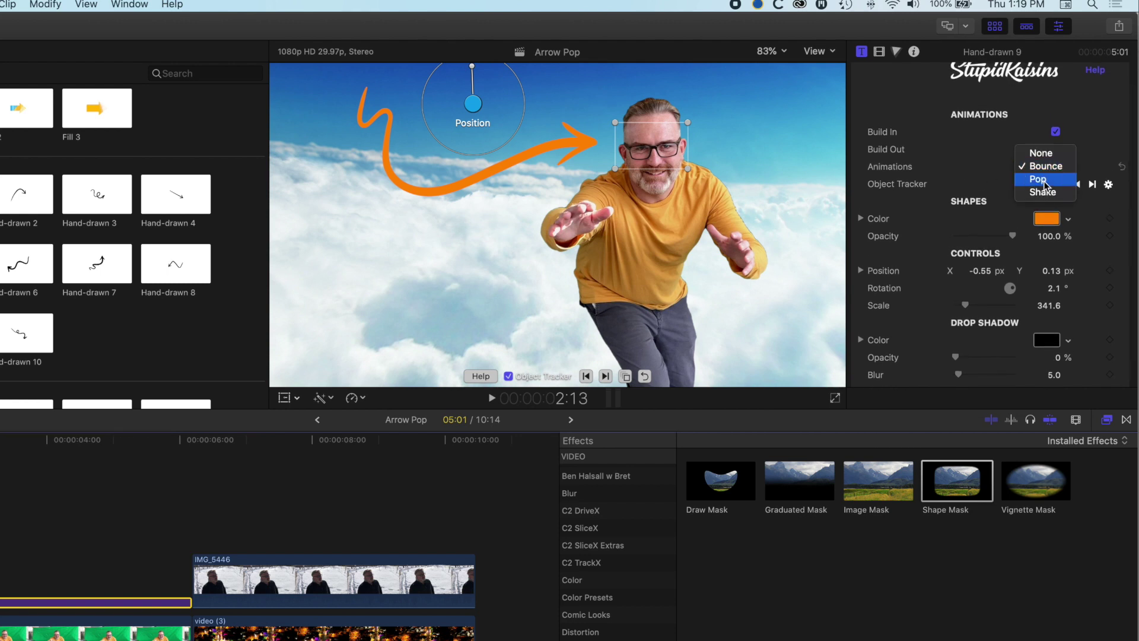
{"action": "left_click", "coordinate": [1039, 179]}
{"action": "left_click", "coordinate": [1053, 166]}
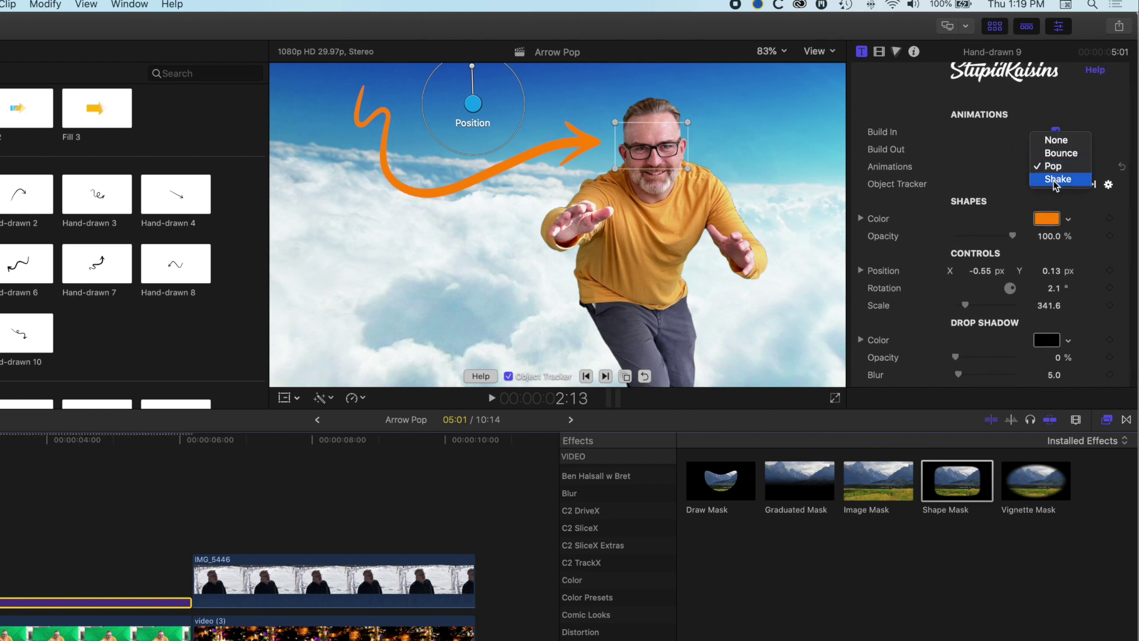
{"action": "left_click", "coordinate": [1056, 180]}
{"action": "key", "text": "space"}
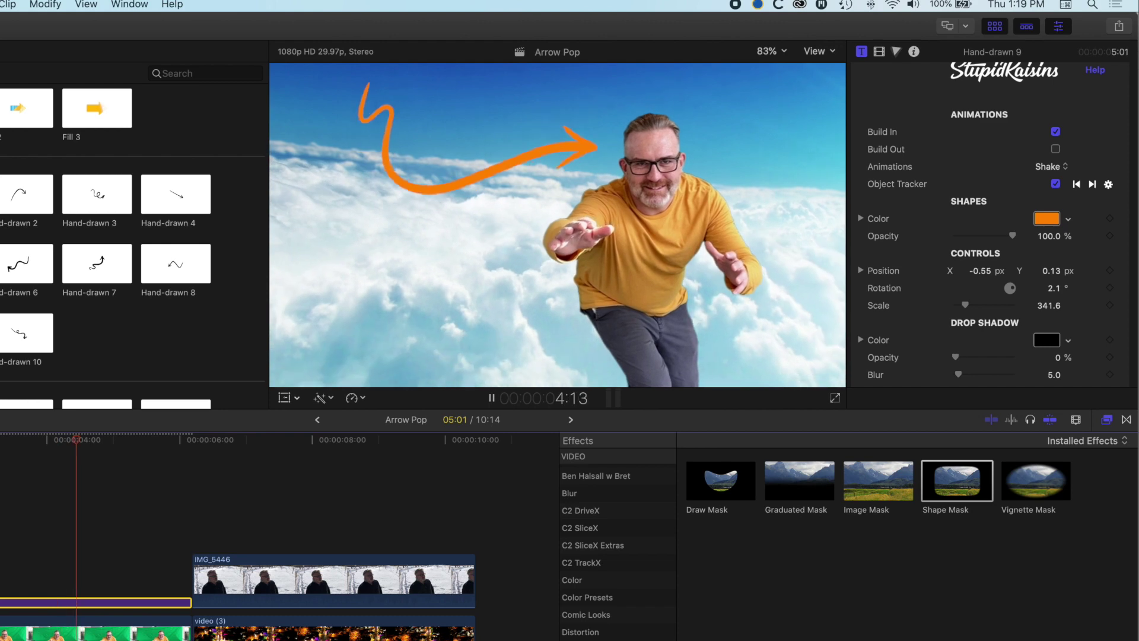
{"action": "key", "text": "space"}
{"action": "left_click", "coordinate": [1046, 167]}
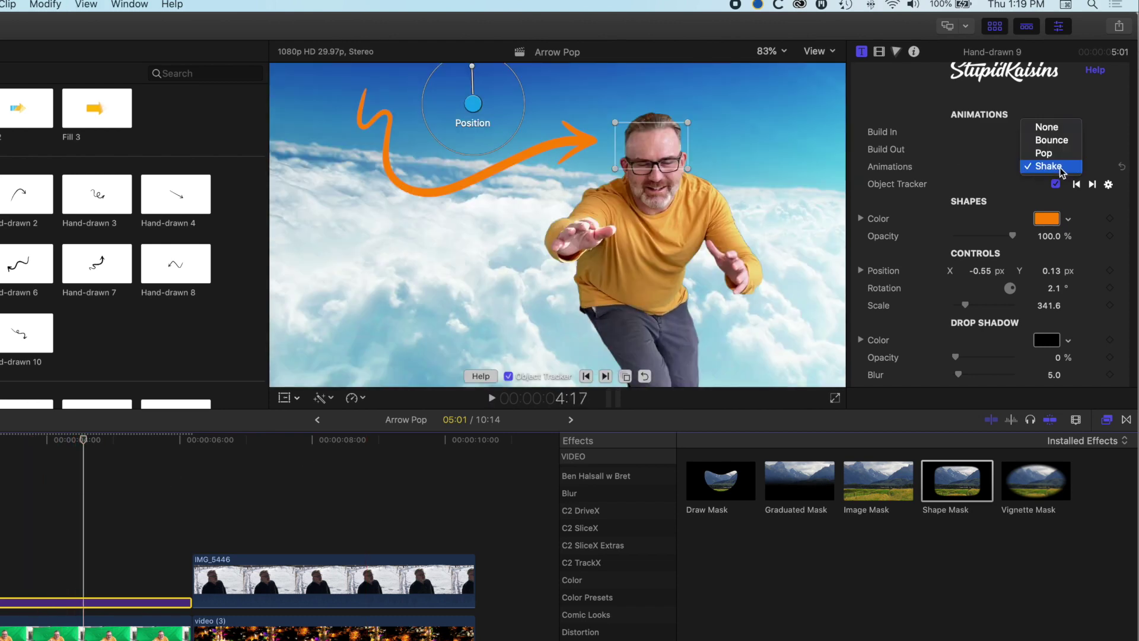
{"action": "left_click", "coordinate": [1052, 140]}
{"action": "key", "text": "slash"}
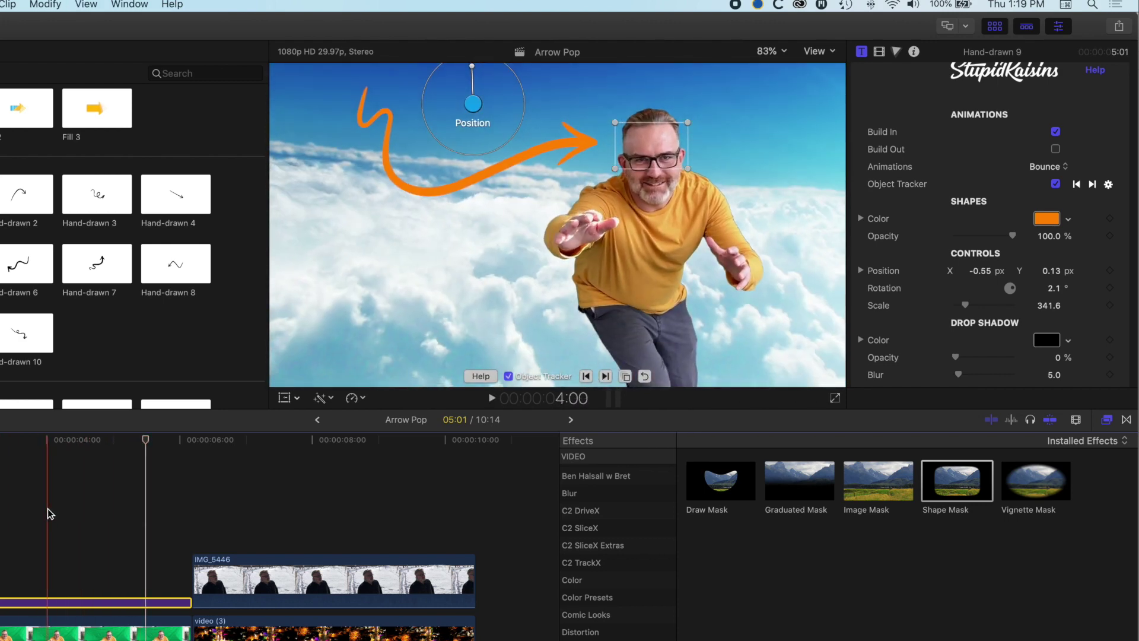
Select the silhouette shot's three stacked clips and compound them as 'Arrow Pop Clip'.
{"action": "left_click_drag", "start_coordinate": [146, 440], "coordinate": [172, 442]}
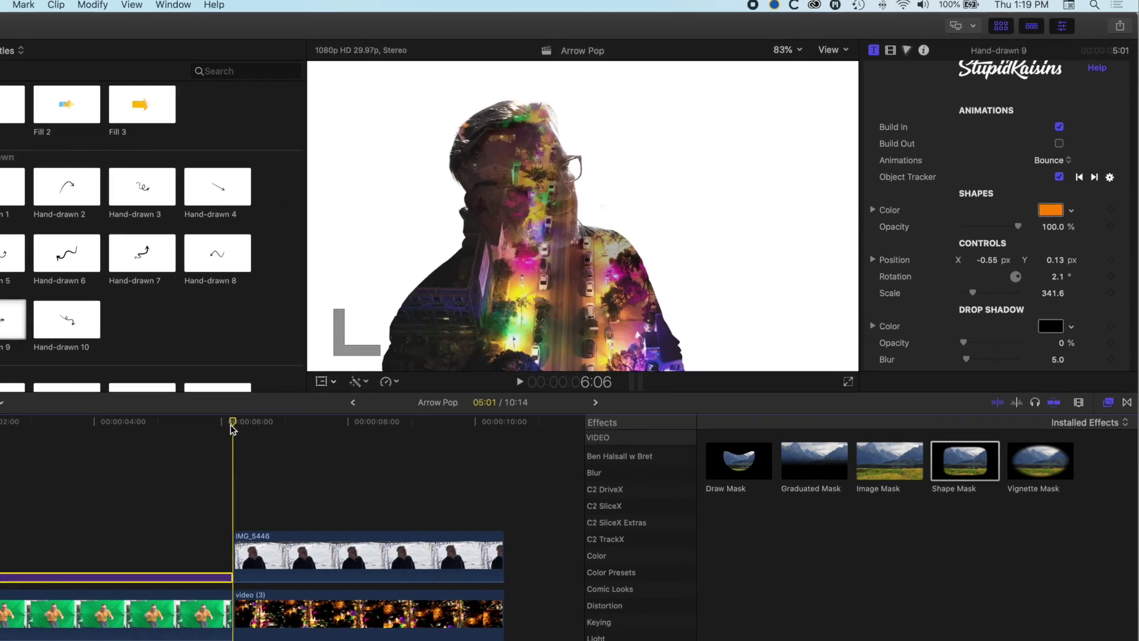
{"action": "scroll", "coordinate": [380, 384], "scroll_direction": "right", "scroll_amount": 3}
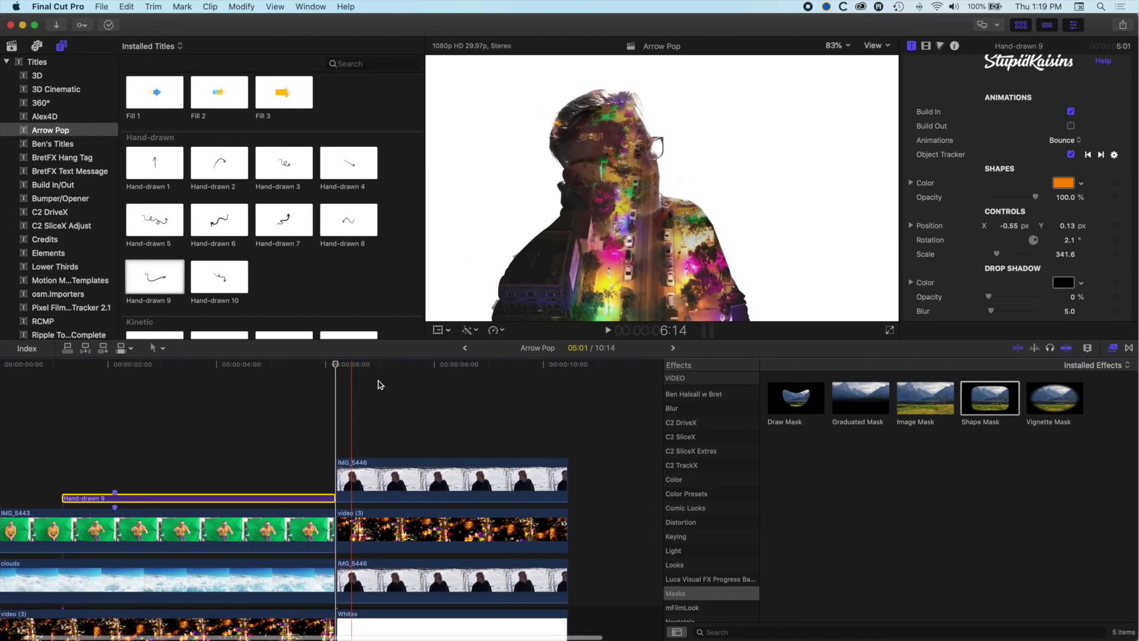
{"action": "left_click_drag", "start_coordinate": [391, 339], "coordinate": [391, 292]}
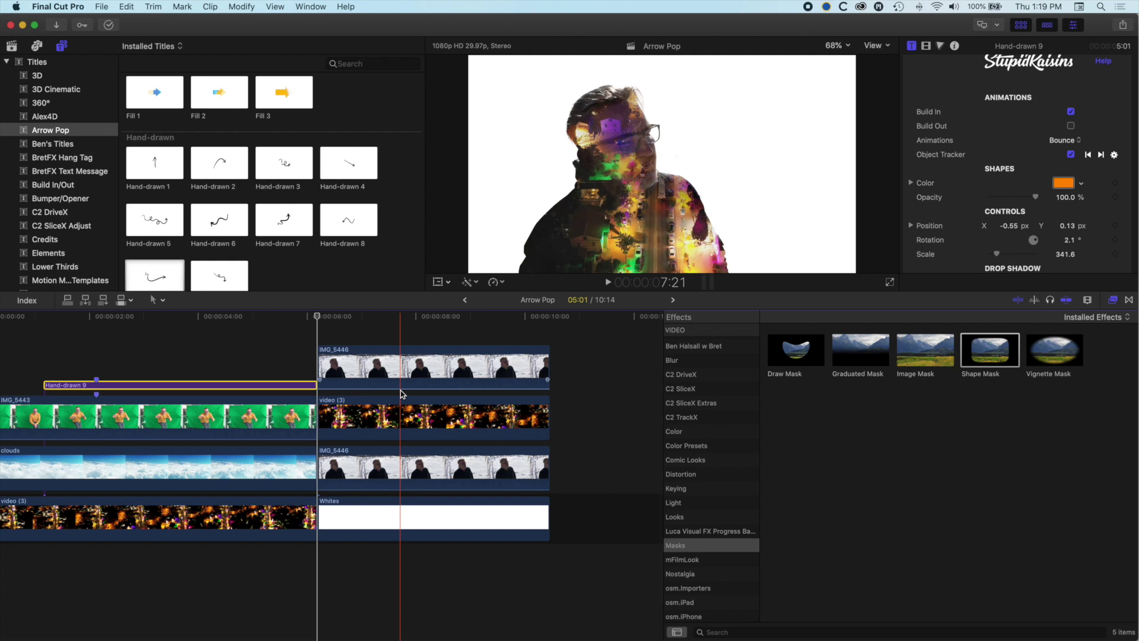
{"action": "left_click", "coordinate": [376, 336]}
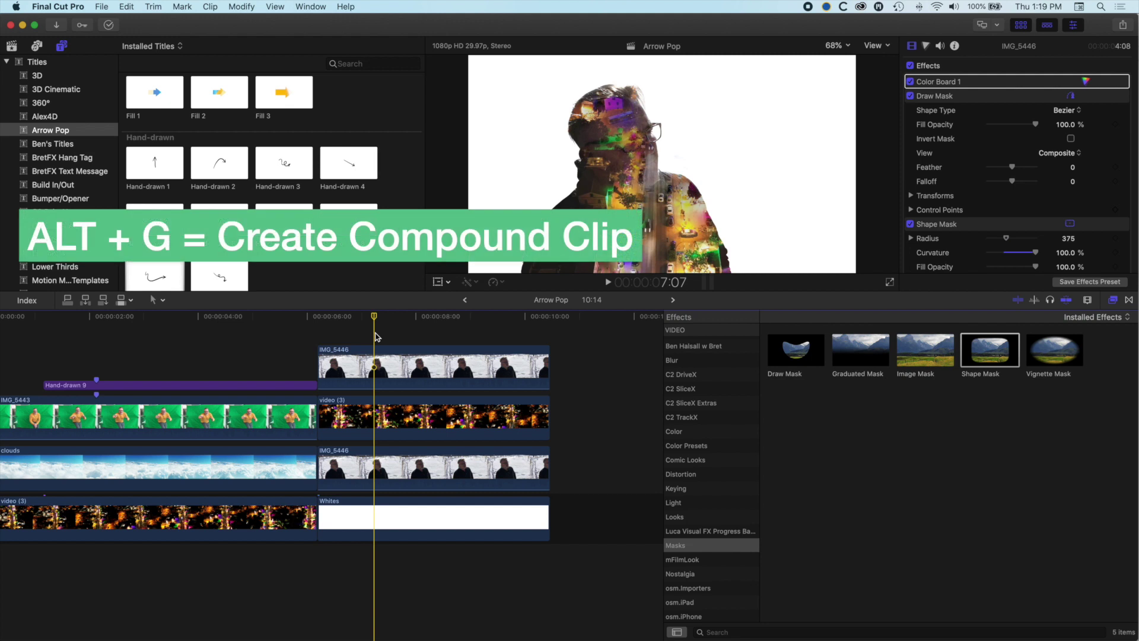
{"action": "left_click_drag", "start_coordinate": [373, 338], "coordinate": [424, 491]}
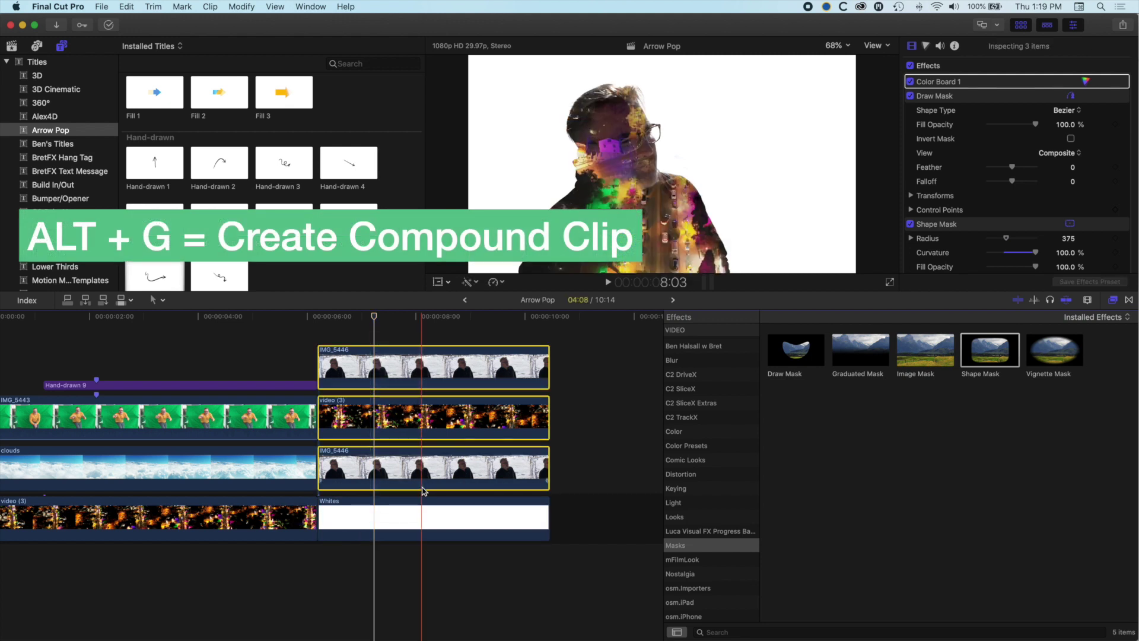
{"action": "key", "text": "alt+g"}
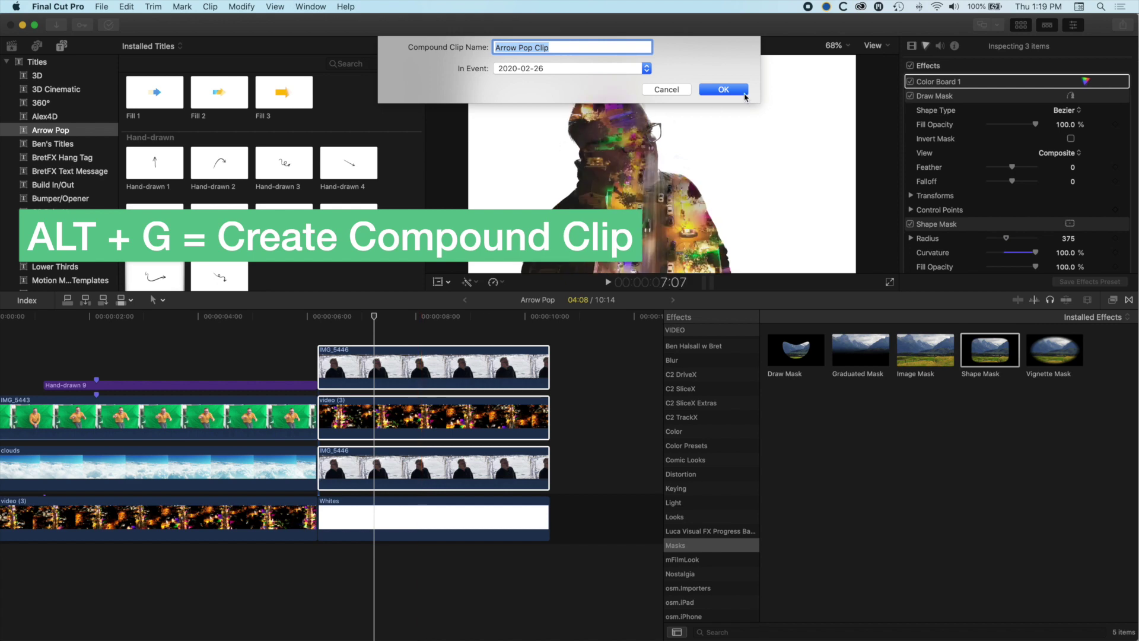
{"action": "left_click", "coordinate": [732, 92]}
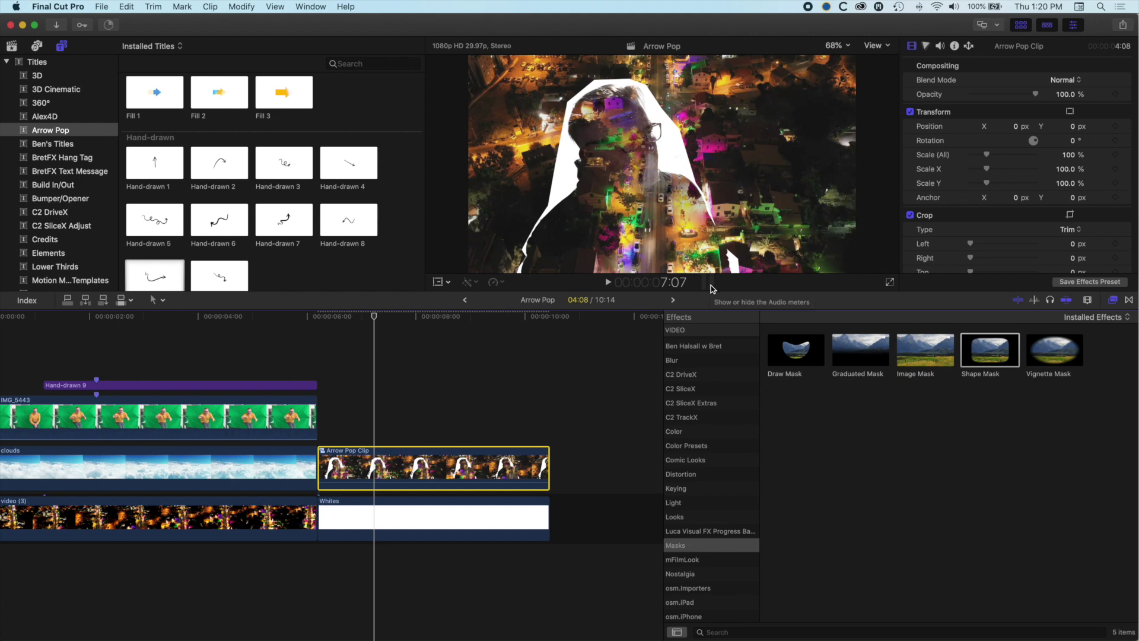
Break apart Arrow Pop Clip, duplicate Whites up a lane, and recompound the four clips.
{"action": "key", "text": "shift+super+g"}
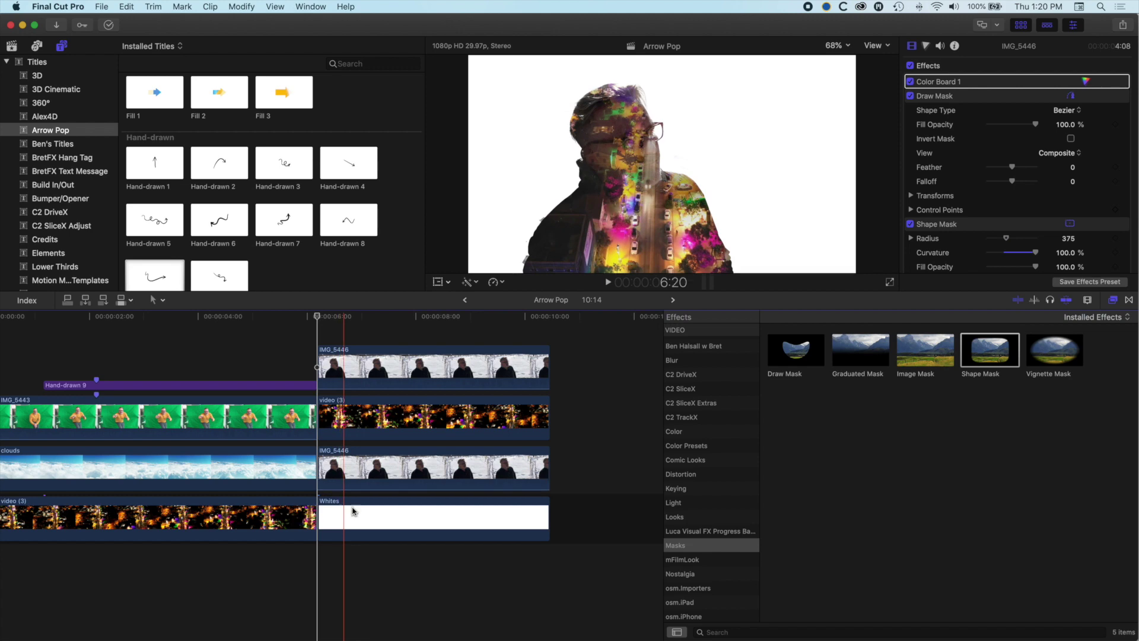
{"action": "left_click_drag", "start_coordinate": [352, 512], "coordinate": [418, 533]}
{"action": "scroll", "coordinate": [356, 465], "scroll_direction": "up", "scroll_amount": 3}
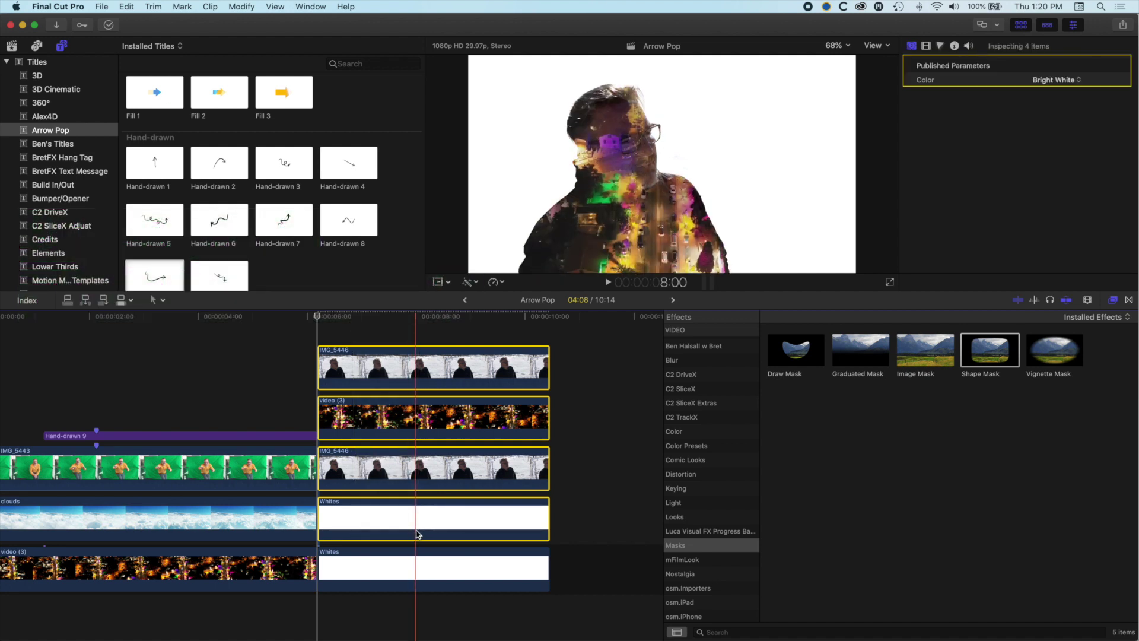
{"action": "key", "text": "alt+g"}
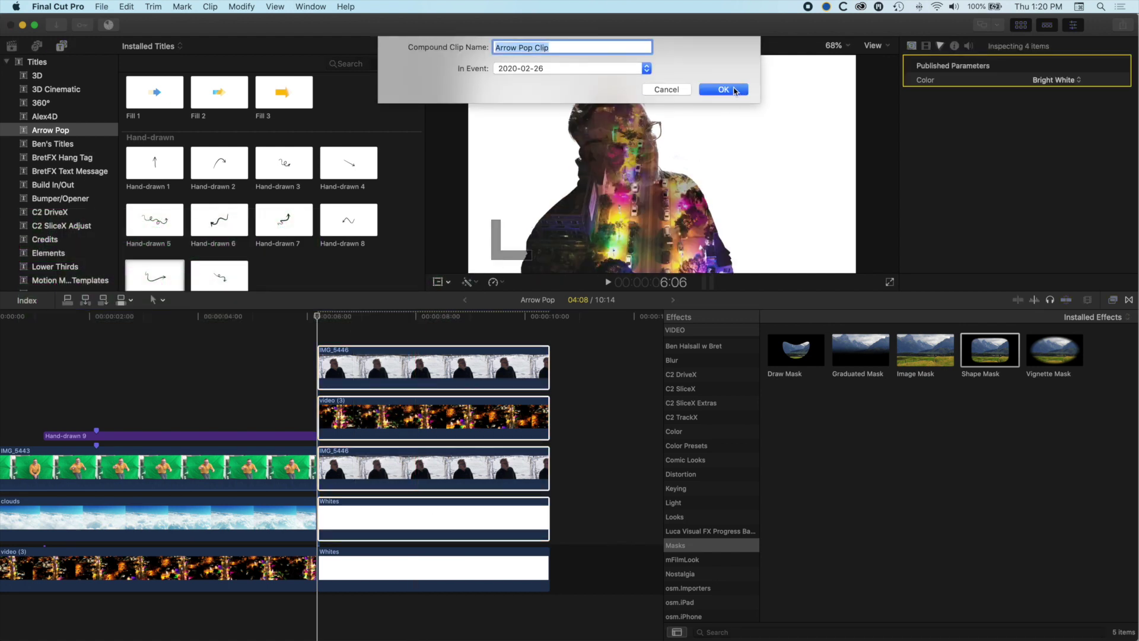
{"action": "left_click", "coordinate": [724, 90]}
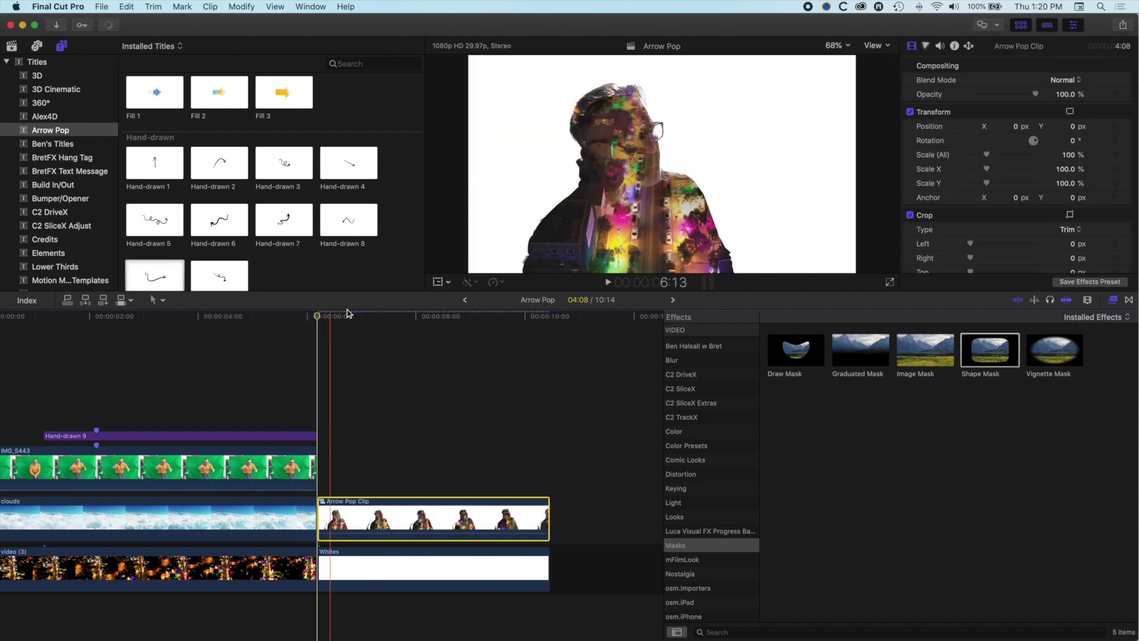
Turn on the viewer Transform controls and preview Arrow Pop Clip from its 6:06 start.
{"action": "left_click", "coordinate": [439, 283]}
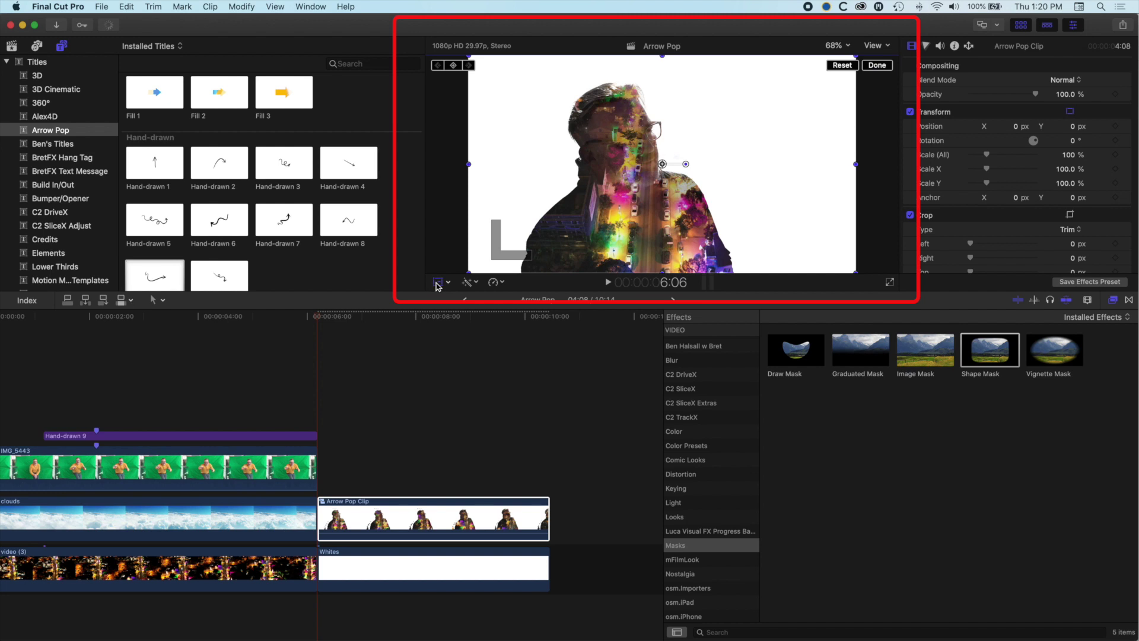
{"action": "left_click_drag", "start_coordinate": [320, 321], "coordinate": [374, 322]}
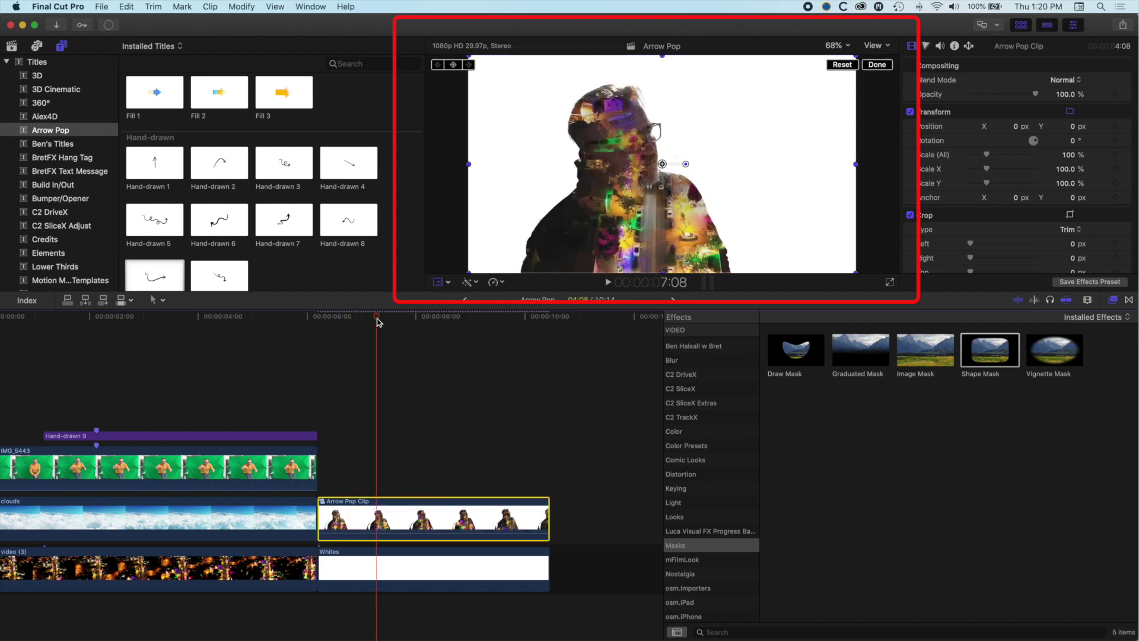
{"action": "key", "text": "space"}
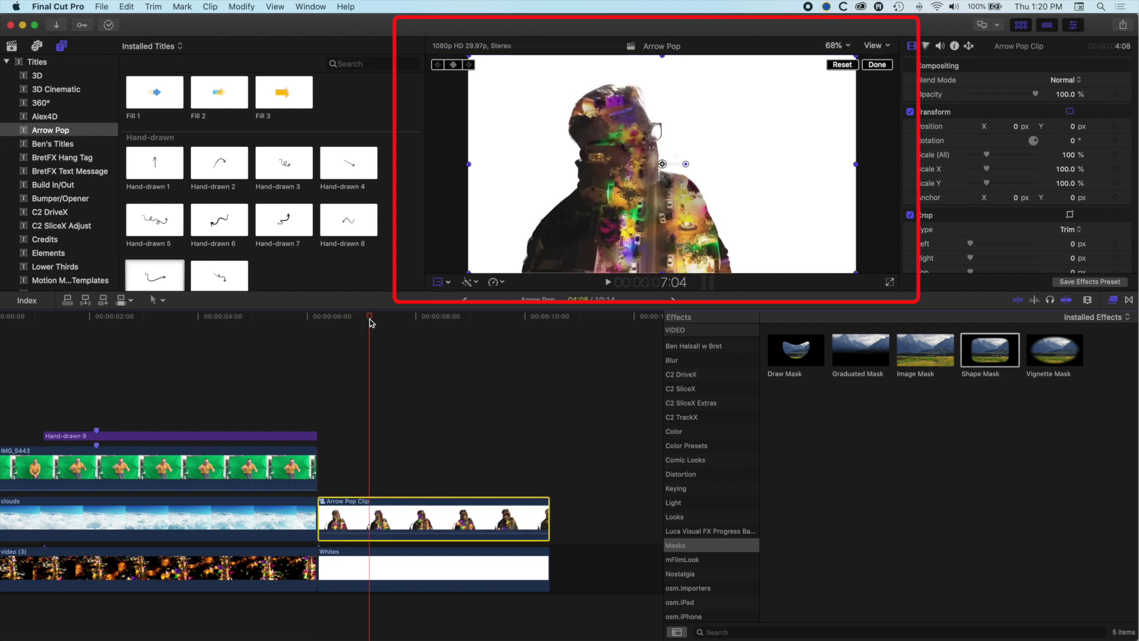
{"action": "left_click", "coordinate": [319, 321]}
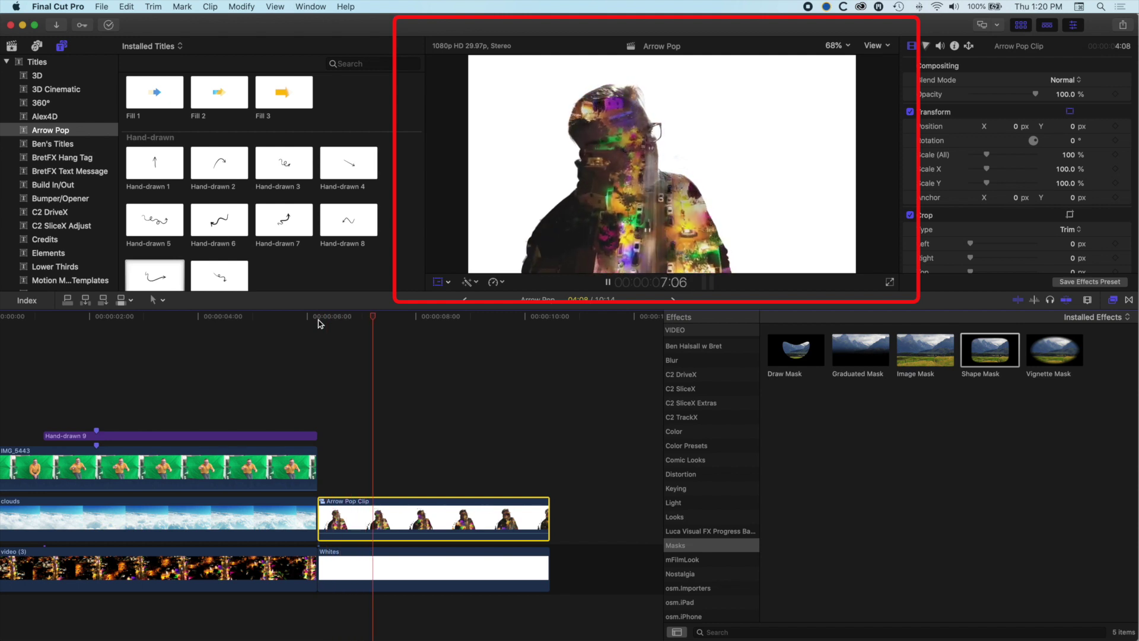
{"action": "key", "text": "space"}
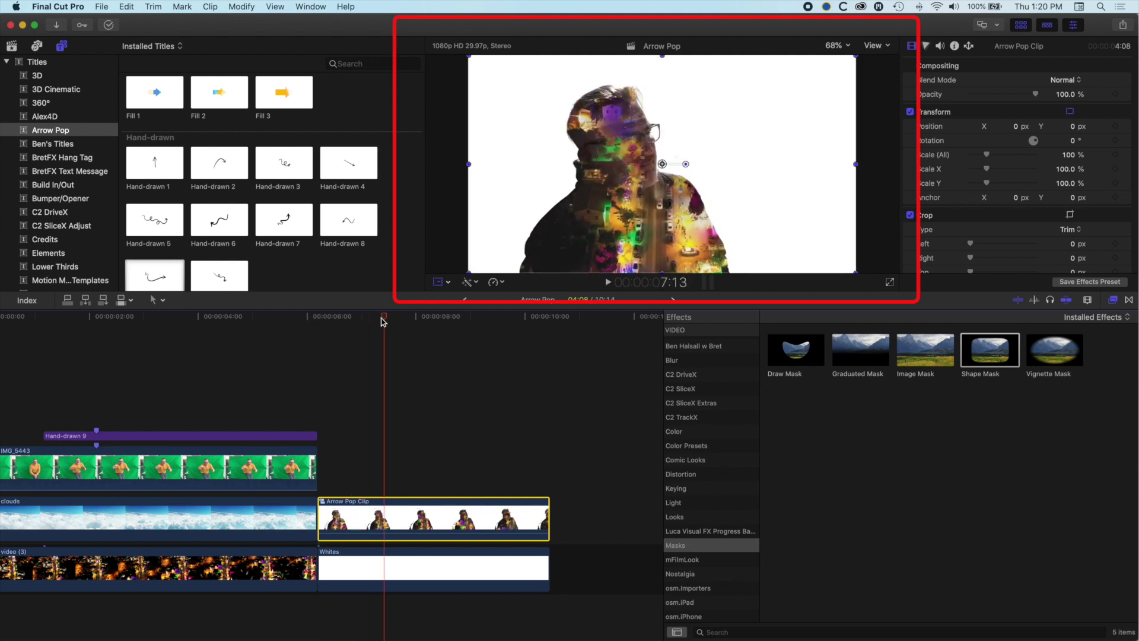
{"action": "left_click_drag", "start_coordinate": [383, 321], "coordinate": [320, 323]}
{"action": "key", "text": "space"}
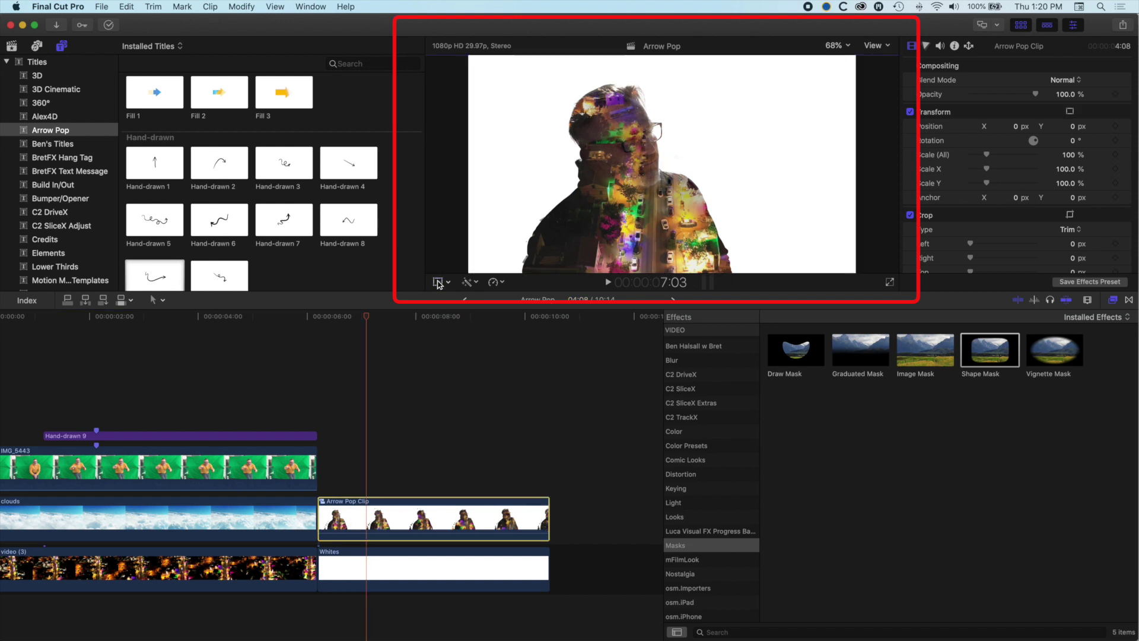
At 6:06, move Arrow Pop Clip fully off the left edge (X -1410 px) and preview the slide-in.
{"action": "key", "text": "shift+c"}
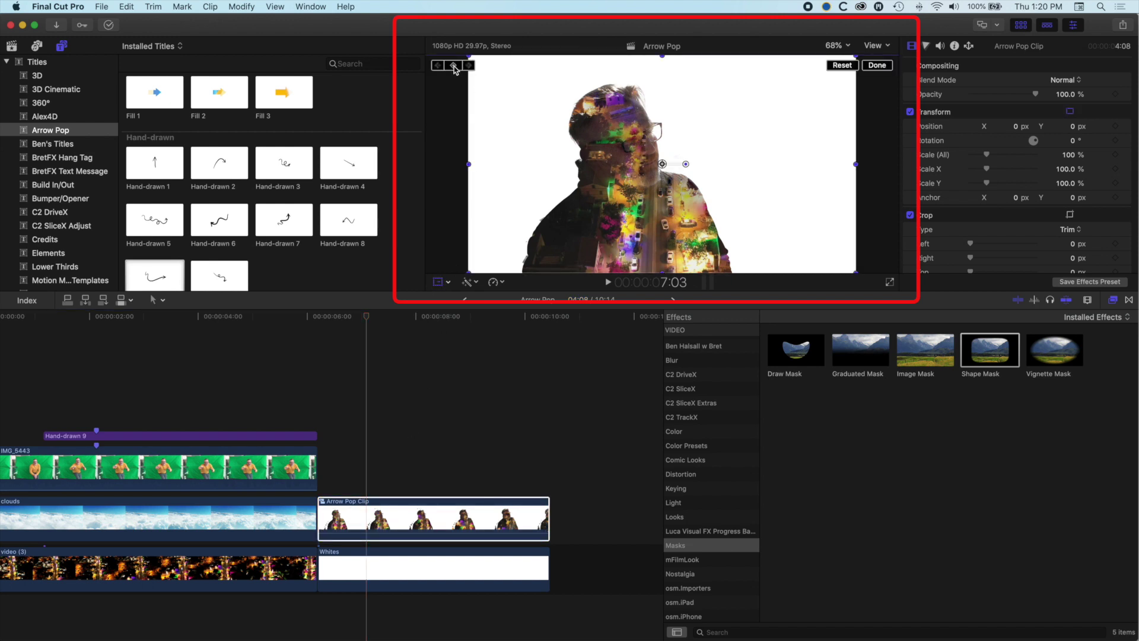
{"action": "left_click", "coordinate": [437, 284]}
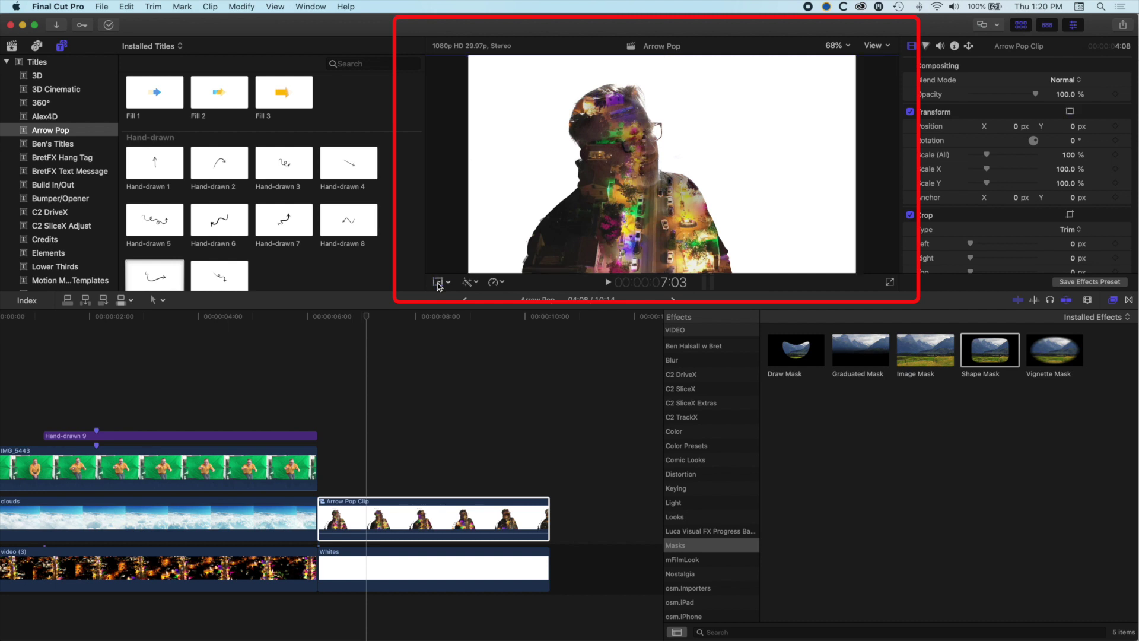
{"action": "left_click", "coordinate": [438, 284]}
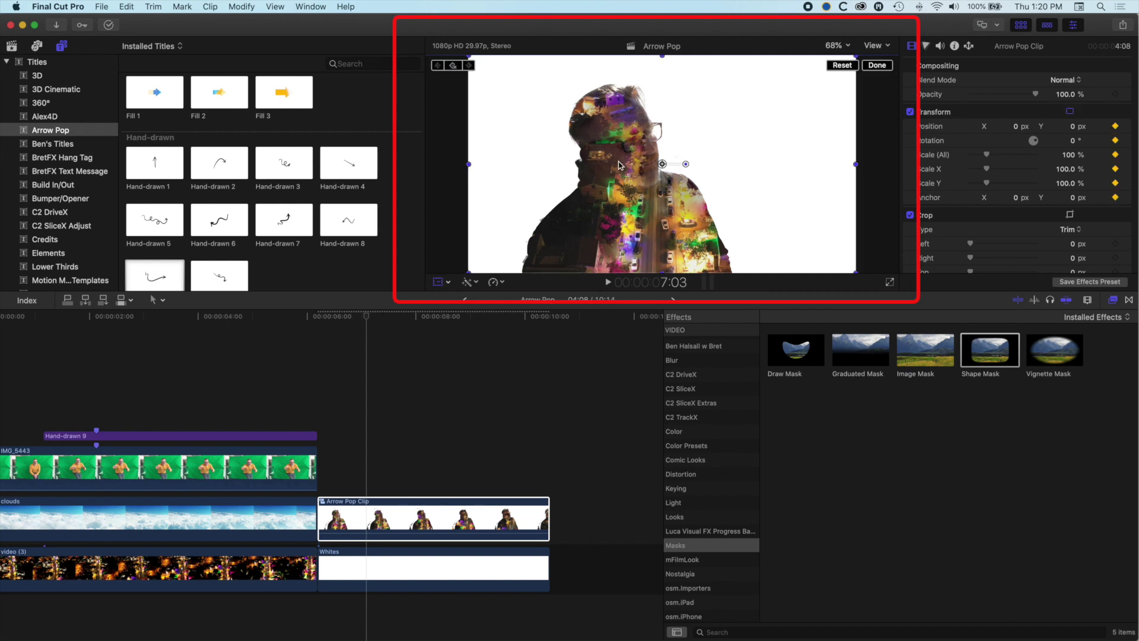
{"action": "left_click_drag", "start_coordinate": [369, 312], "coordinate": [325, 319]}
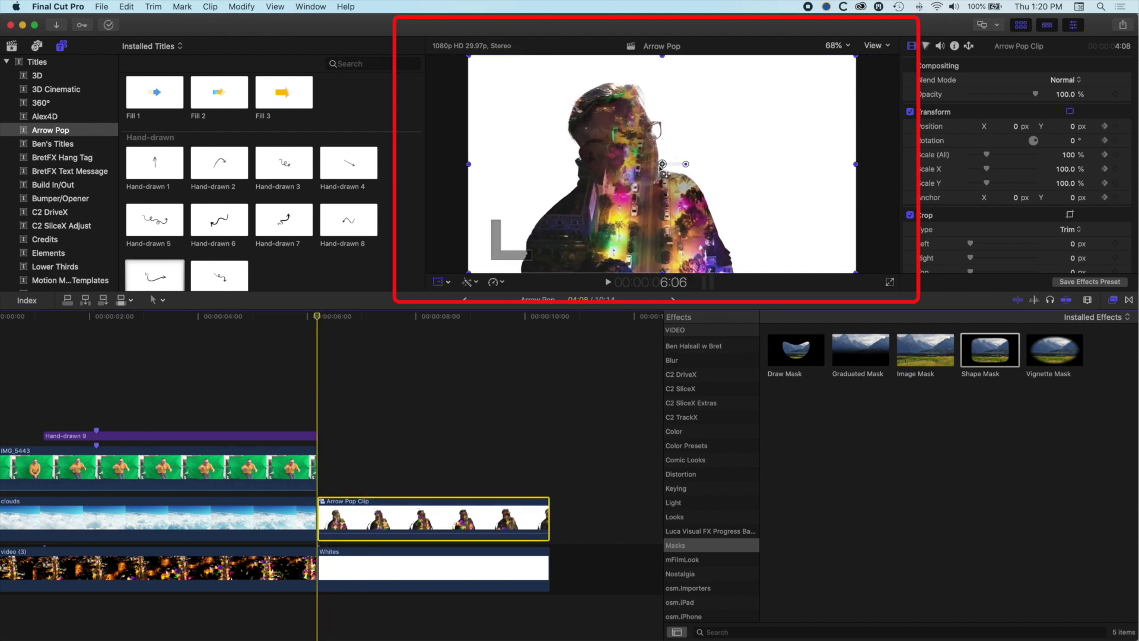
{"action": "left_click_drag", "start_coordinate": [663, 166], "coordinate": [382, 160]}
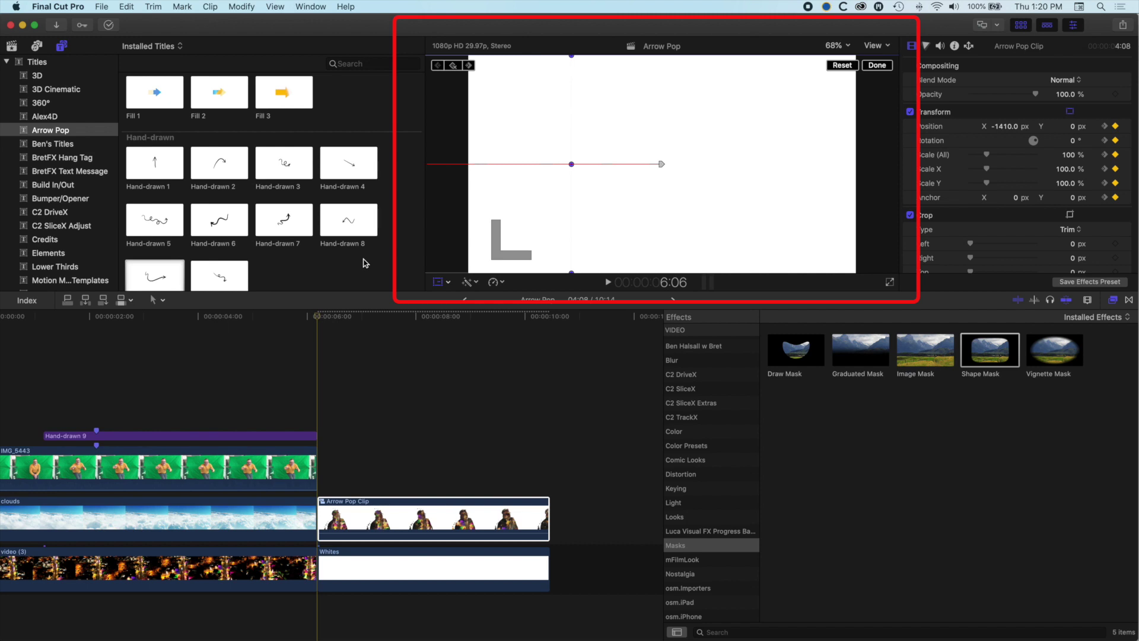
{"action": "key", "text": "space"}
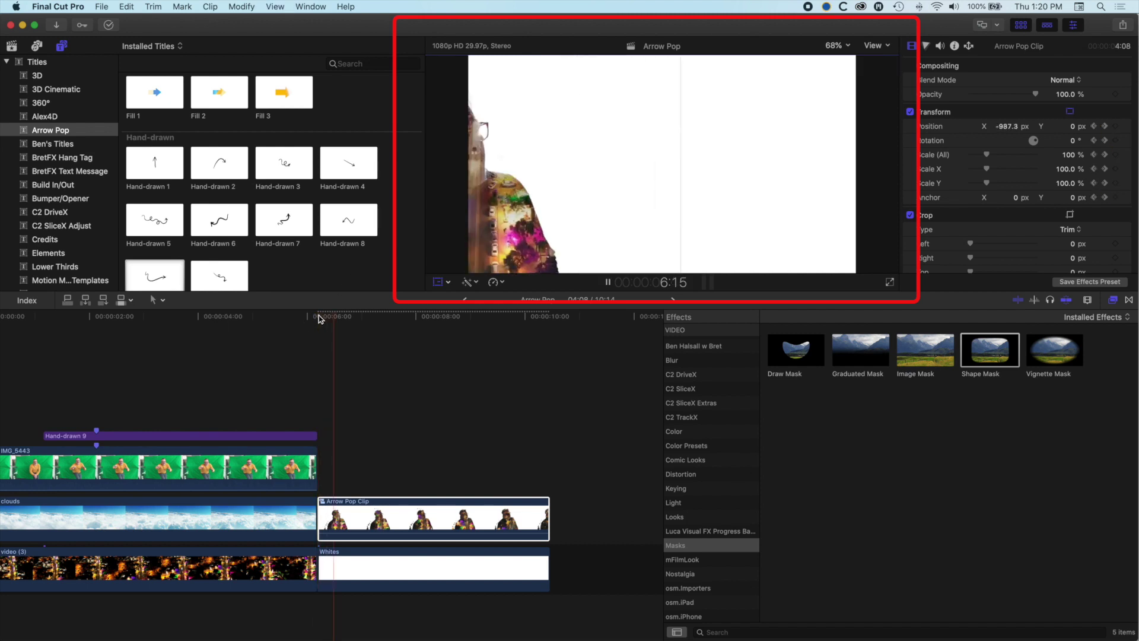
{"action": "key", "text": "space"}
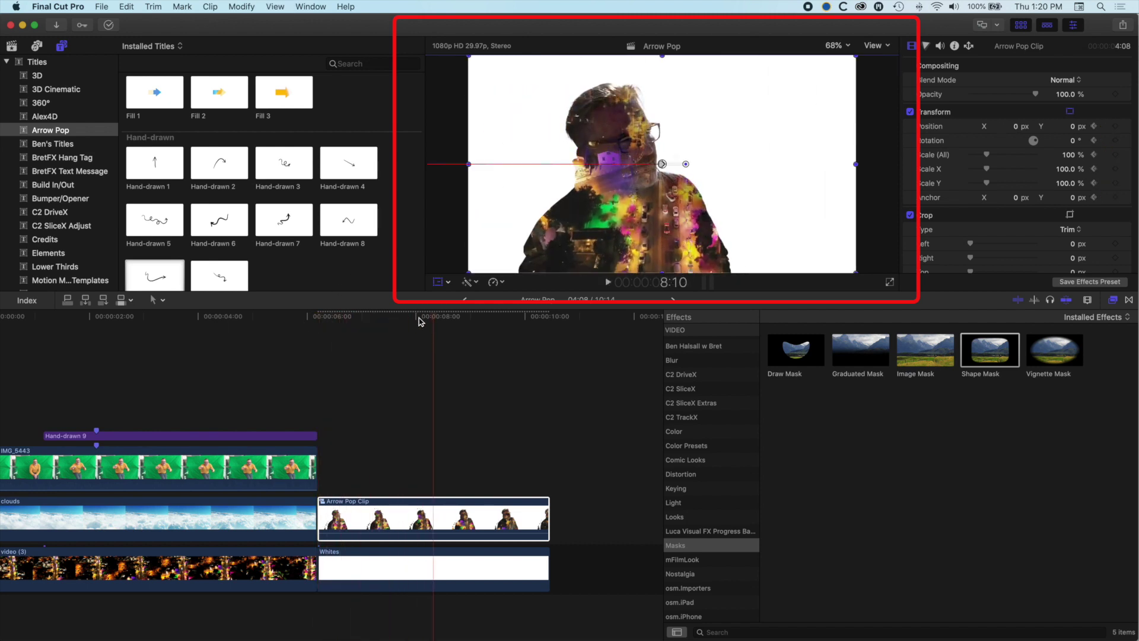
{"action": "mouse_move", "coordinate": [356, 316]}
{"action": "left_mouse_down"}
{"action": "mouse_move", "coordinate": [330, 316]}
{"action": "mouse_move", "coordinate": [363, 322]}
{"action": "left_mouse_up"}
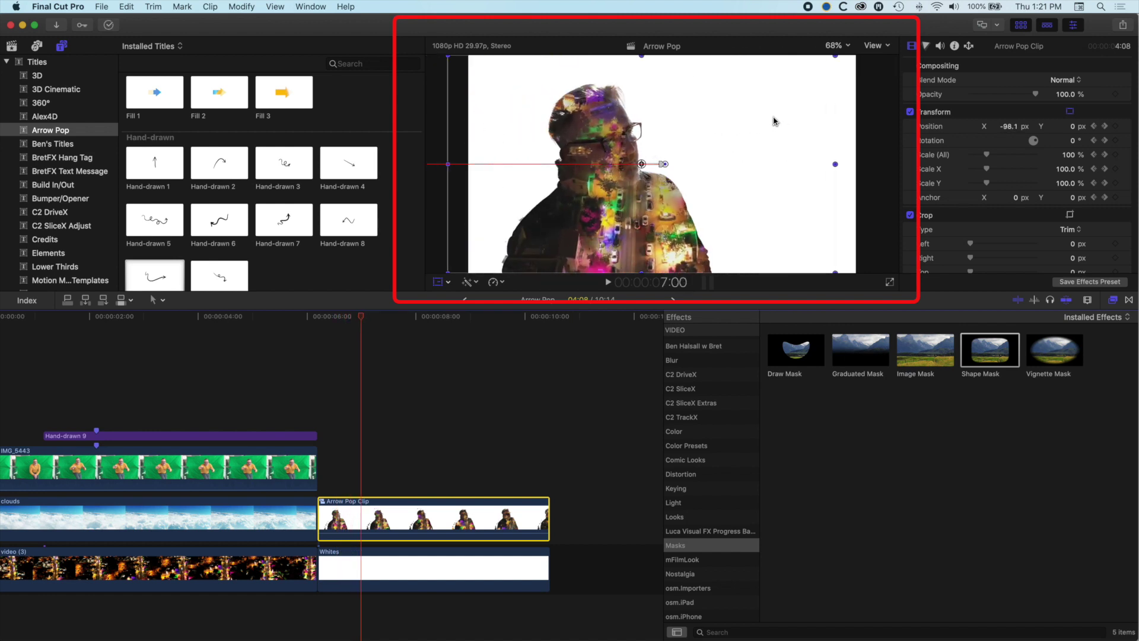
Add the Sketch 3 arrow title above Arrow Pop Clip at 7:00, start it earlier, and play it.
{"action": "scroll", "coordinate": [306, 202], "scroll_direction": "down", "scroll_amount": 10}
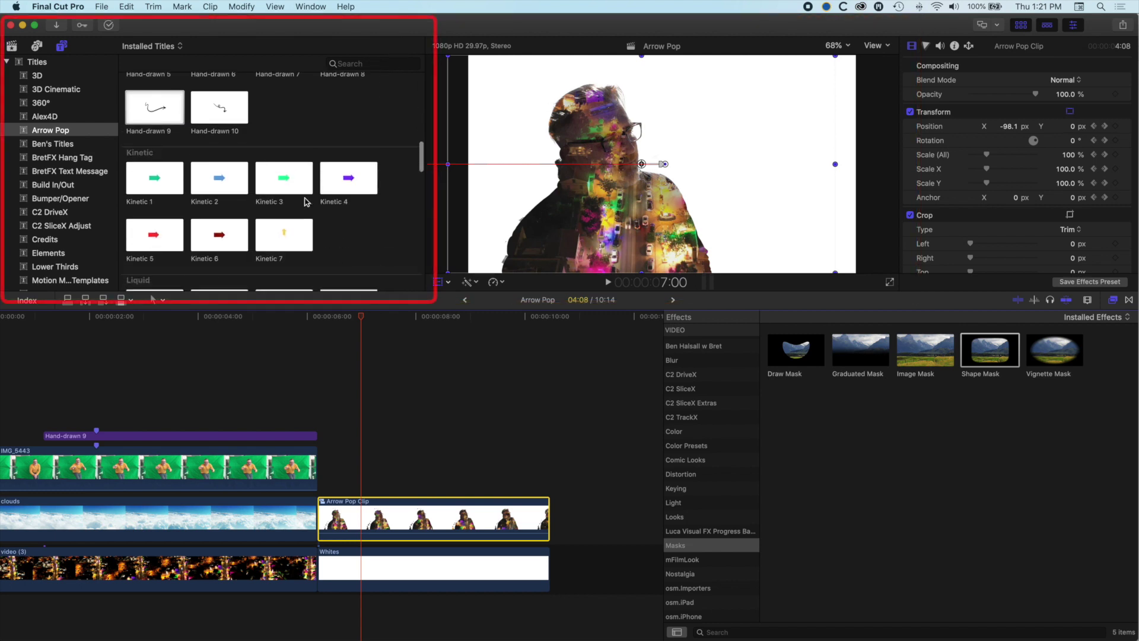
{"action": "scroll", "coordinate": [306, 202], "scroll_direction": "down", "scroll_amount": 10}
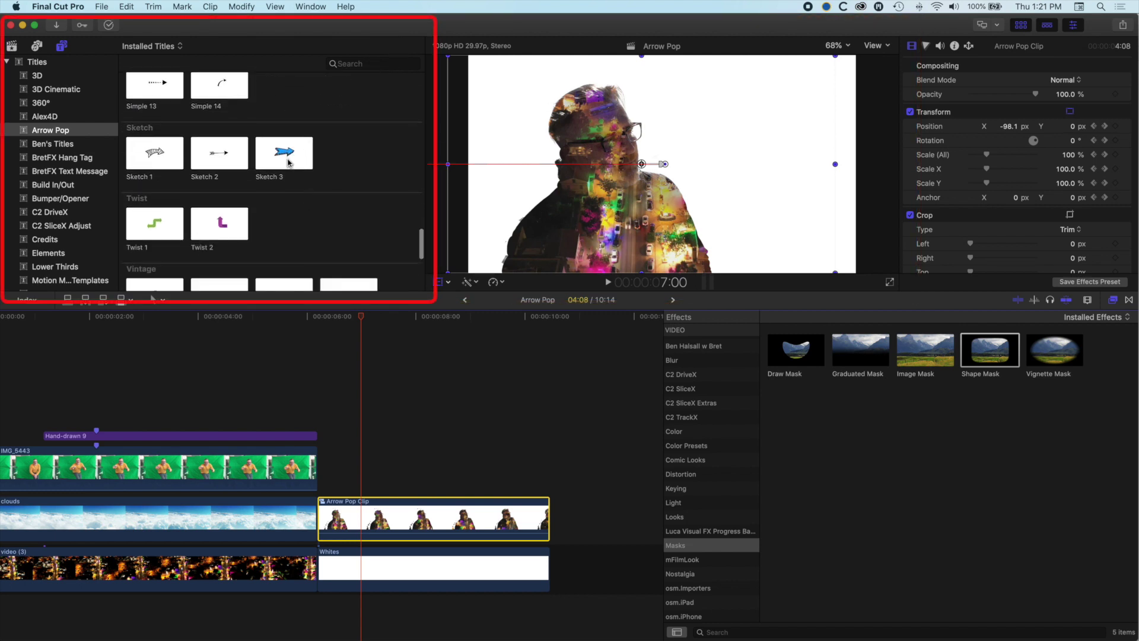
{"action": "left_click", "coordinate": [287, 160]}
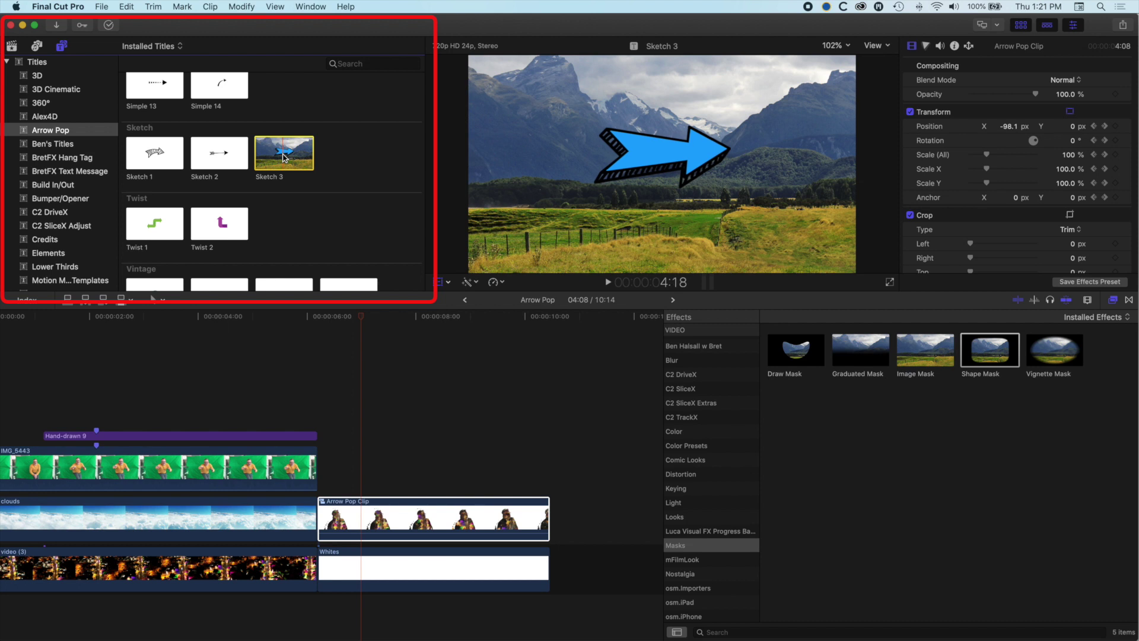
{"action": "mouse_move", "coordinate": [284, 157]}
{"action": "left_mouse_down"}
{"action": "mouse_move", "coordinate": [394, 394]}
{"action": "mouse_move", "coordinate": [359, 394]}
{"action": "left_mouse_up"}
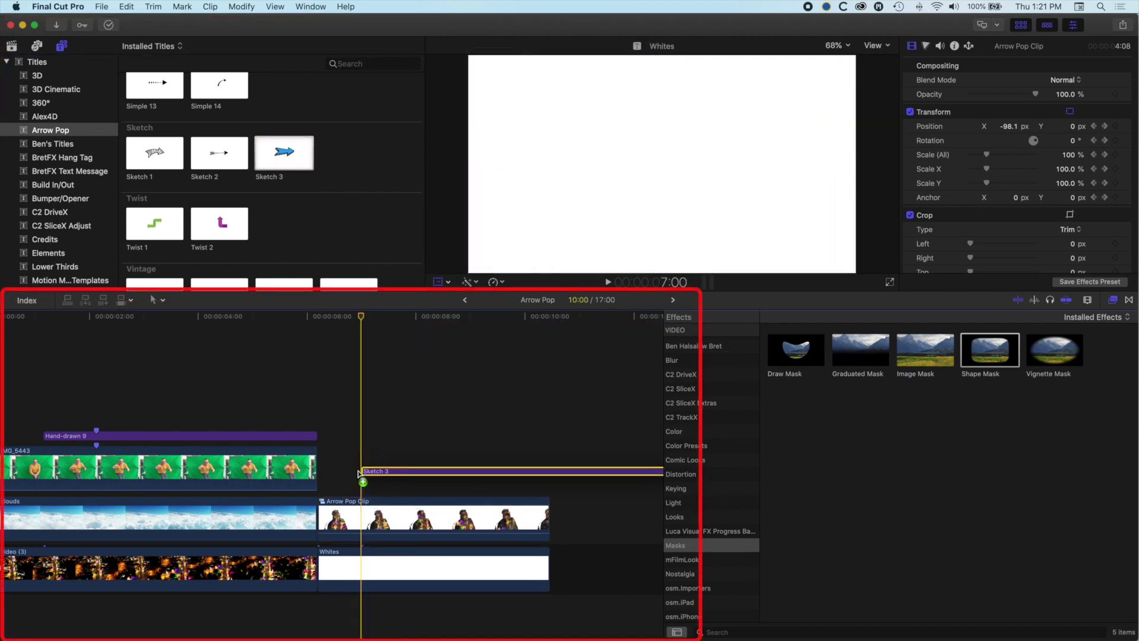
{"action": "mouse_move", "coordinate": [359, 317]}
{"action": "left_mouse_down"}
{"action": "mouse_move", "coordinate": [344, 318]}
{"action": "mouse_move", "coordinate": [398, 320]}
{"action": "left_mouse_up"}
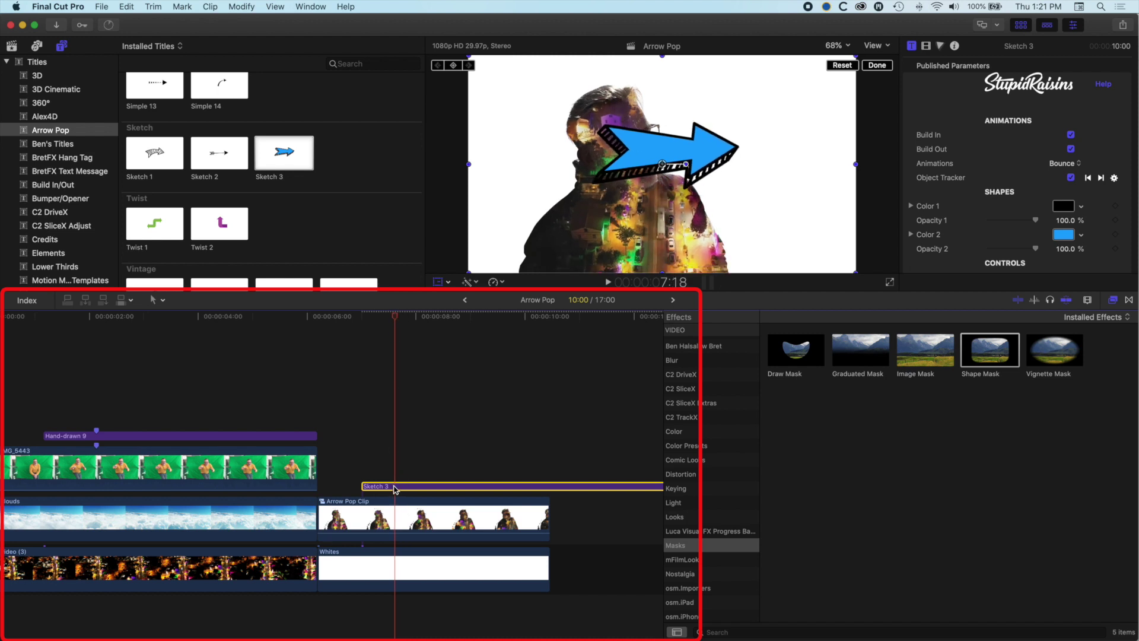
{"action": "left_click_drag", "start_coordinate": [395, 488], "coordinate": [366, 488]}
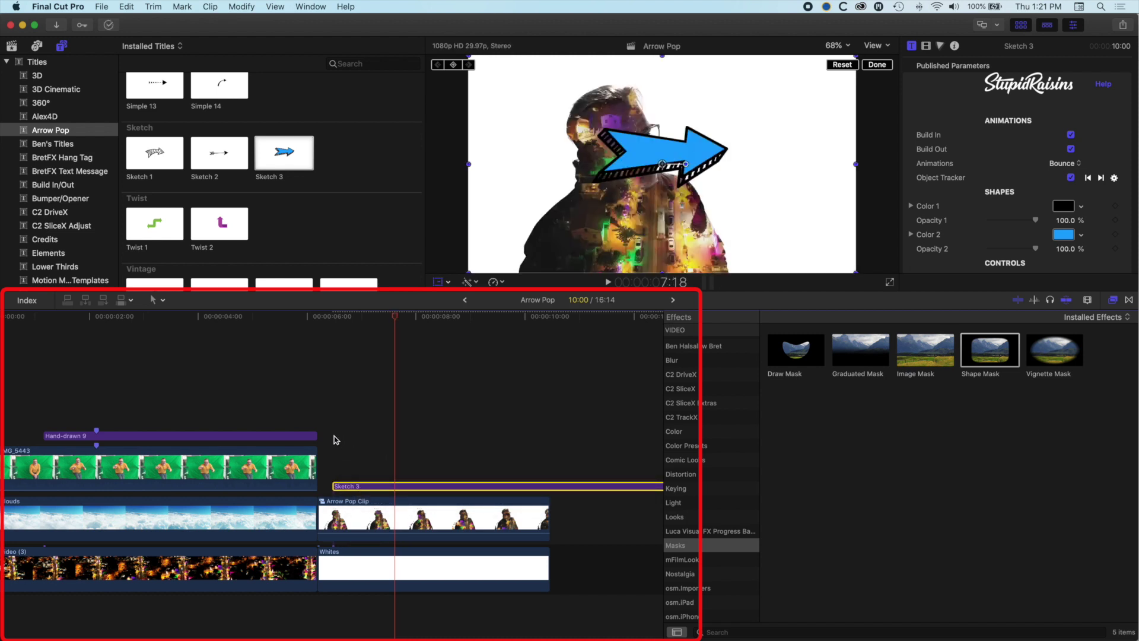
{"action": "left_click", "coordinate": [331, 440]}
{"action": "key", "text": "space"}
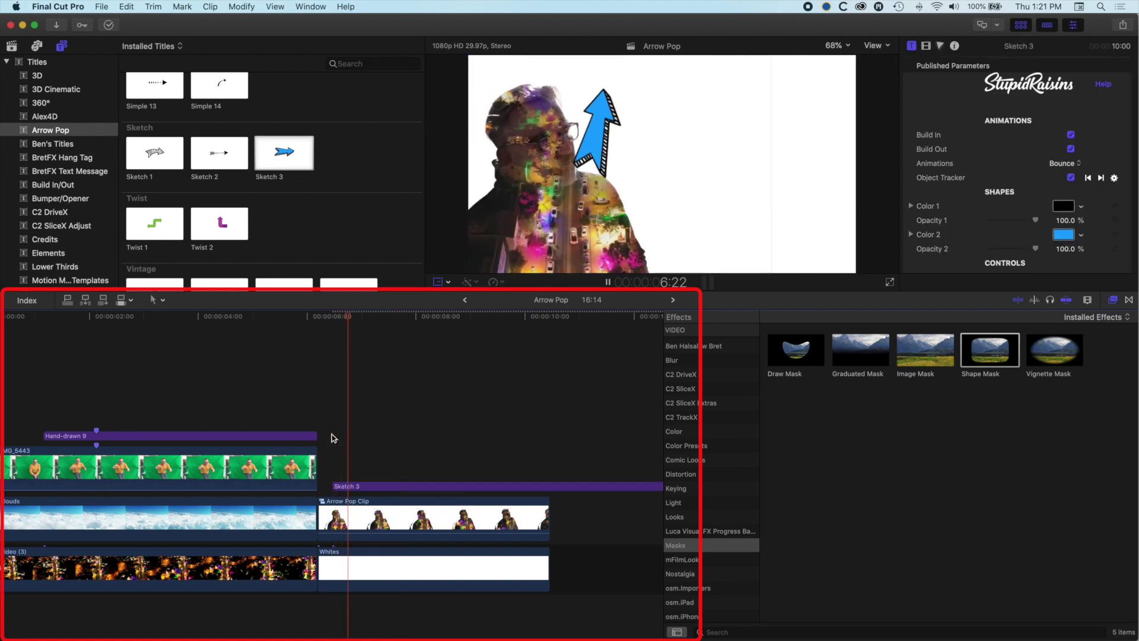
{"action": "key", "text": "space"}
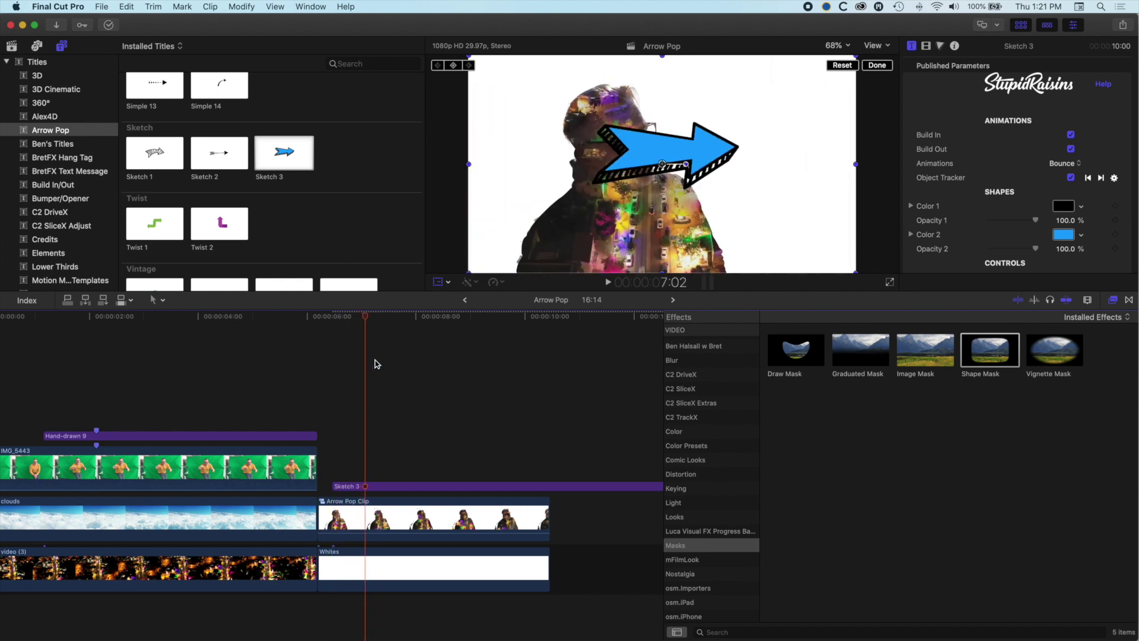
Trim Sketch 3's end with Option+] so it ends with Arrow Pop Clip.
{"action": "left_click_drag", "start_coordinate": [530, 317], "coordinate": [550, 319]}
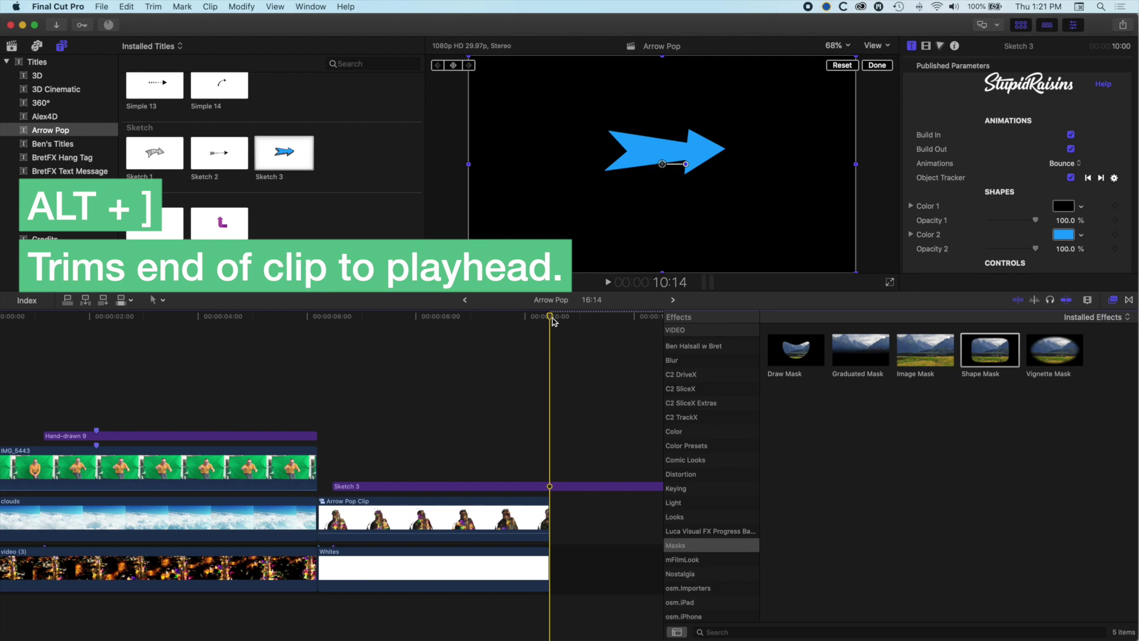
{"action": "key", "text": "alt+]"}
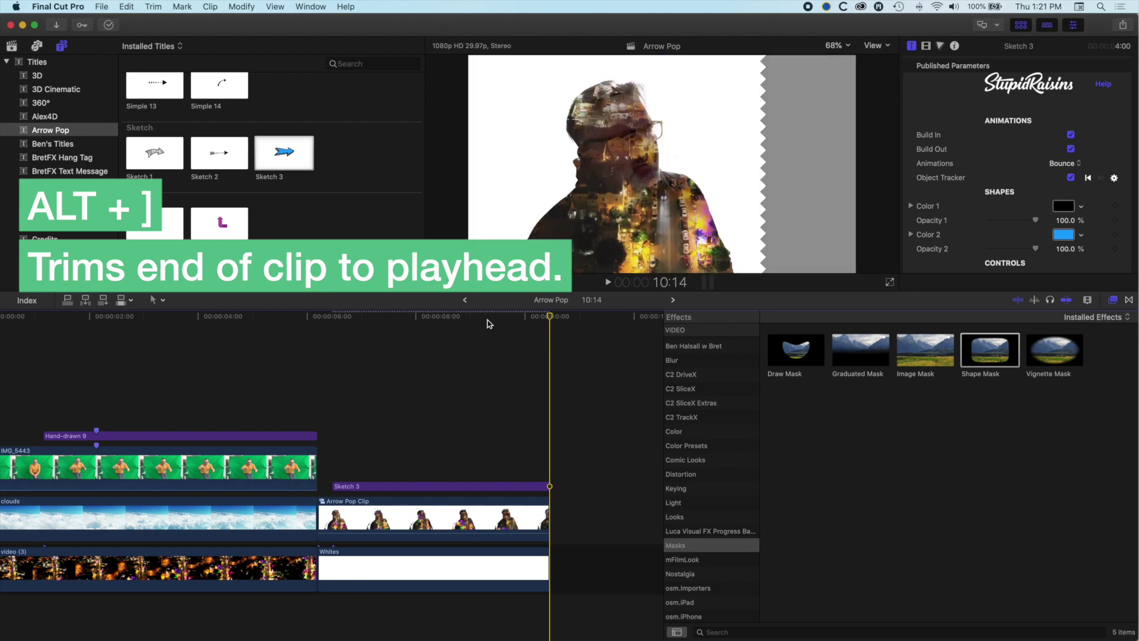
{"action": "left_click_drag", "start_coordinate": [488, 323], "coordinate": [371, 321]}
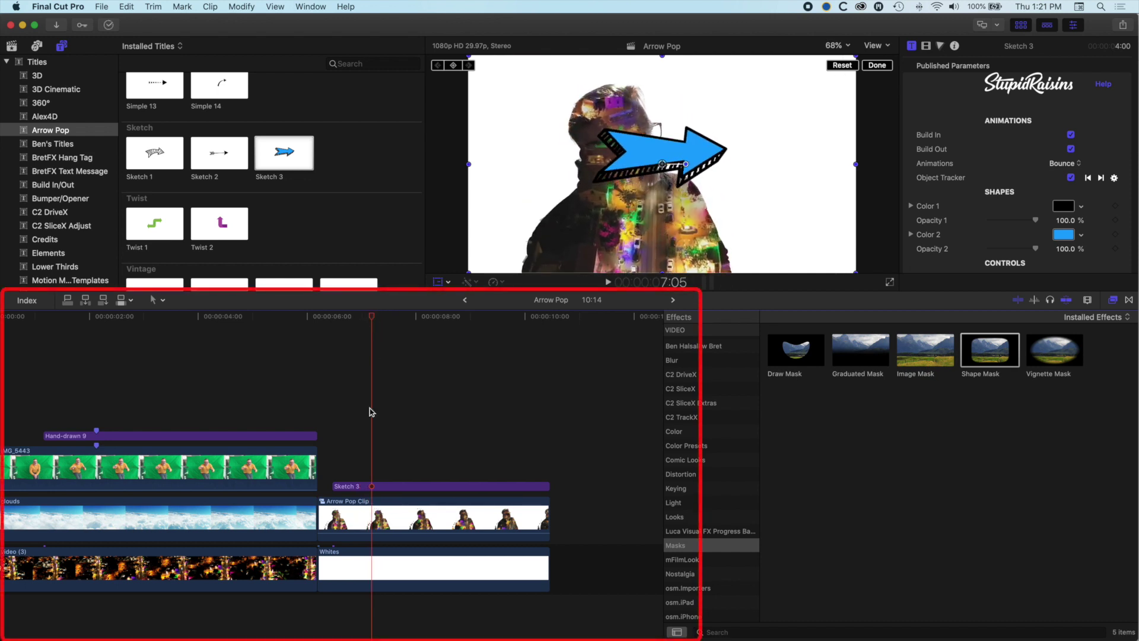
{"action": "left_click", "coordinate": [366, 488]}
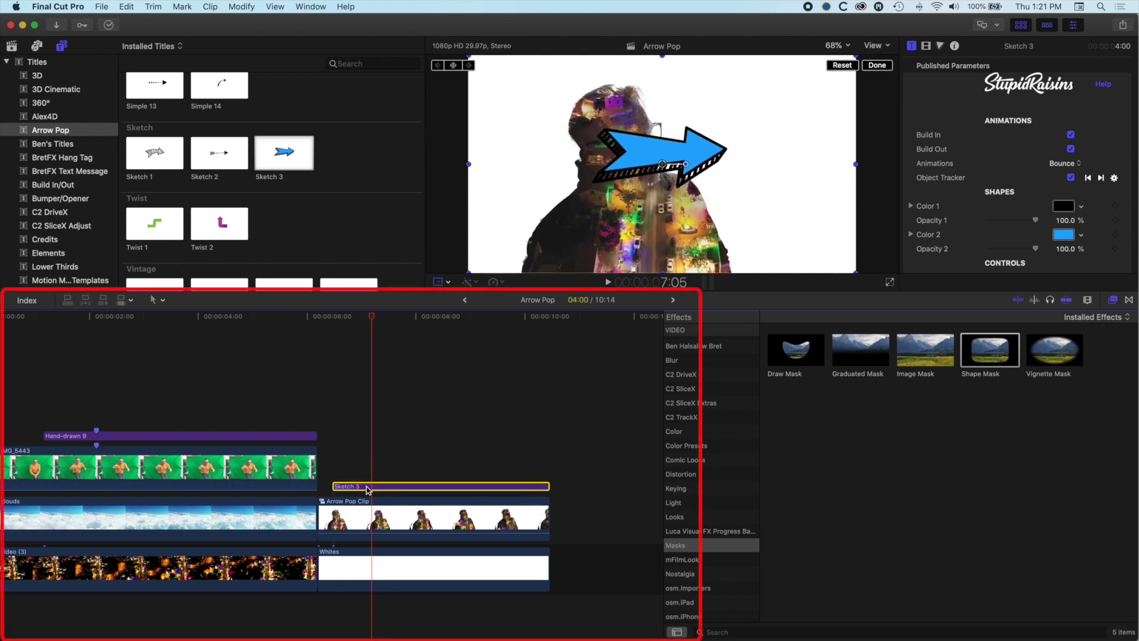
Move the Sketch 3 arrow from the man's chest to the right of his head, pointing at him, and track it backward.
{"action": "left_click", "coordinate": [437, 285]}
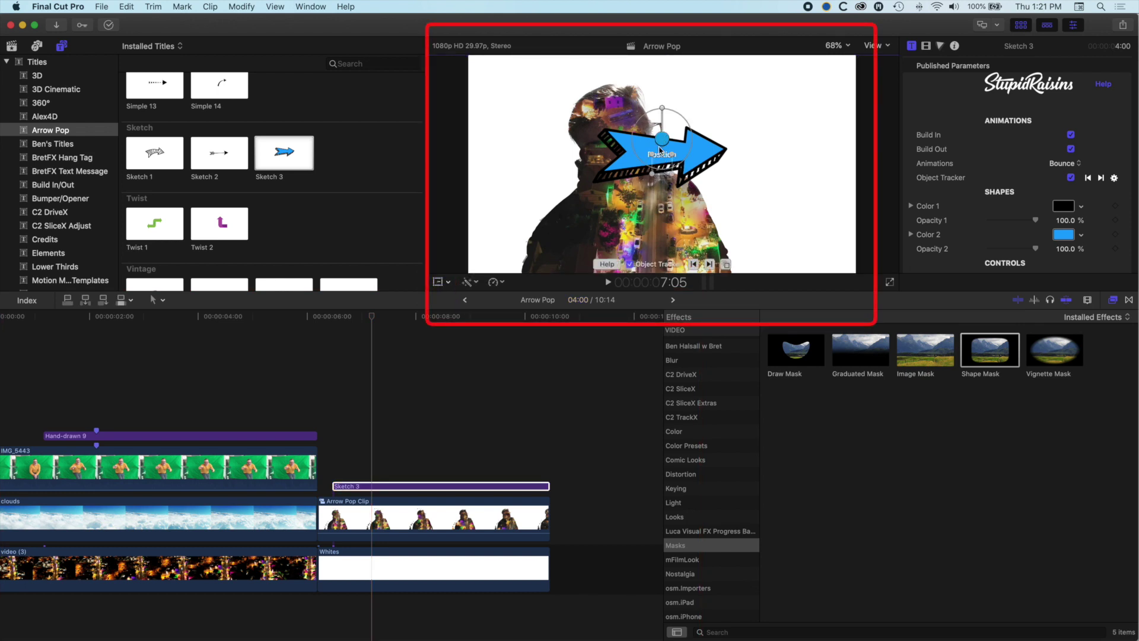
{"action": "mouse_move", "coordinate": [674, 159]}
{"action": "left_mouse_down"}
{"action": "mouse_move", "coordinate": [743, 172]}
{"action": "mouse_move", "coordinate": [594, 60]}
{"action": "mouse_move", "coordinate": [573, 111]}
{"action": "mouse_move", "coordinate": [669, 159]}
{"action": "left_mouse_up"}
{"action": "mouse_move", "coordinate": [620, 96]}
{"action": "left_mouse_down"}
{"action": "mouse_move", "coordinate": [778, 106]}
{"action": "mouse_move", "coordinate": [762, 98]}
{"action": "mouse_move", "coordinate": [768, 88]}
{"action": "mouse_move", "coordinate": [794, 99]}
{"action": "mouse_move", "coordinate": [746, 138]}
{"action": "mouse_move", "coordinate": [770, 147]}
{"action": "left_mouse_up"}
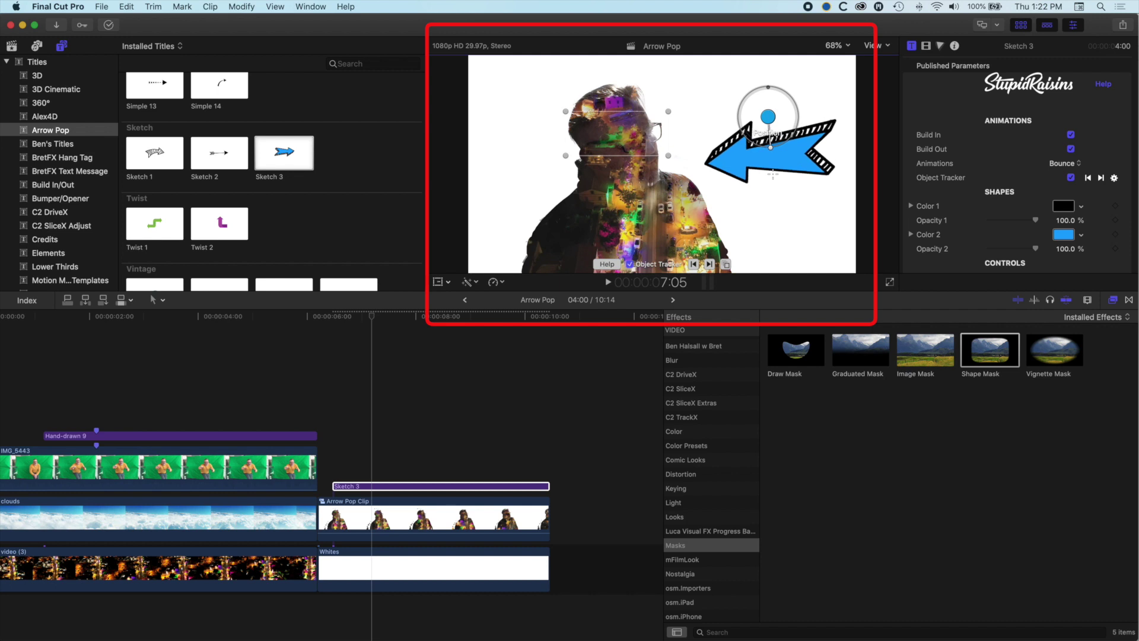
{"action": "left_click_drag", "start_coordinate": [768, 117], "coordinate": [761, 106]}
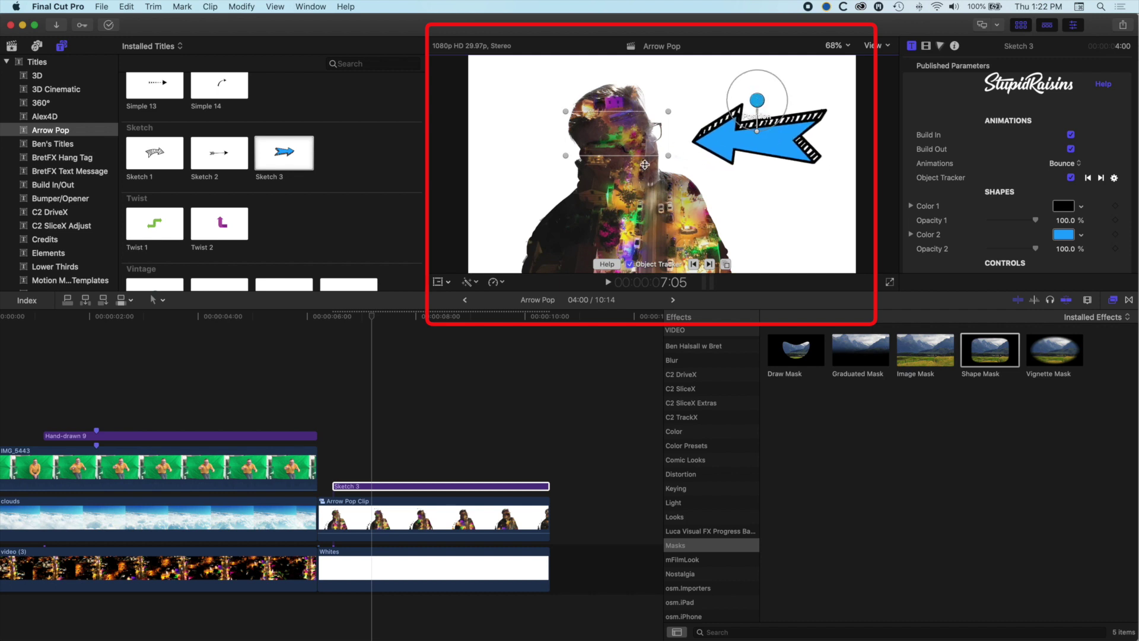
{"action": "left_click", "coordinate": [694, 264]}
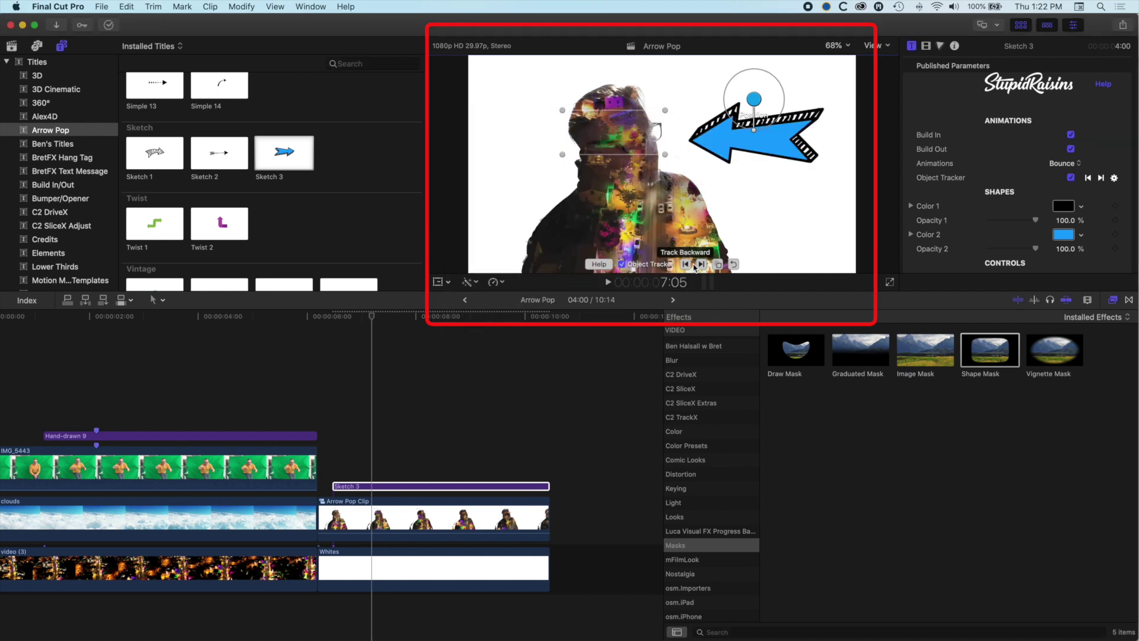
Play and scrub around 6:06–6:18, forward and in reverse, to confirm the arrow follows the man.
{"action": "left_click", "coordinate": [315, 318]}
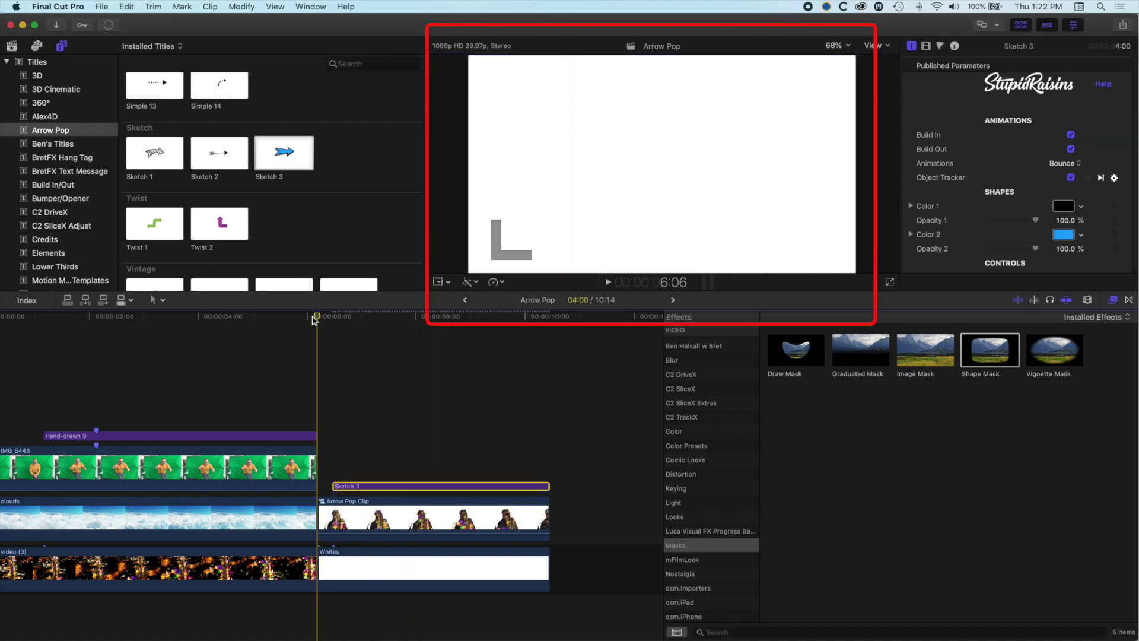
{"action": "key", "text": "space"}
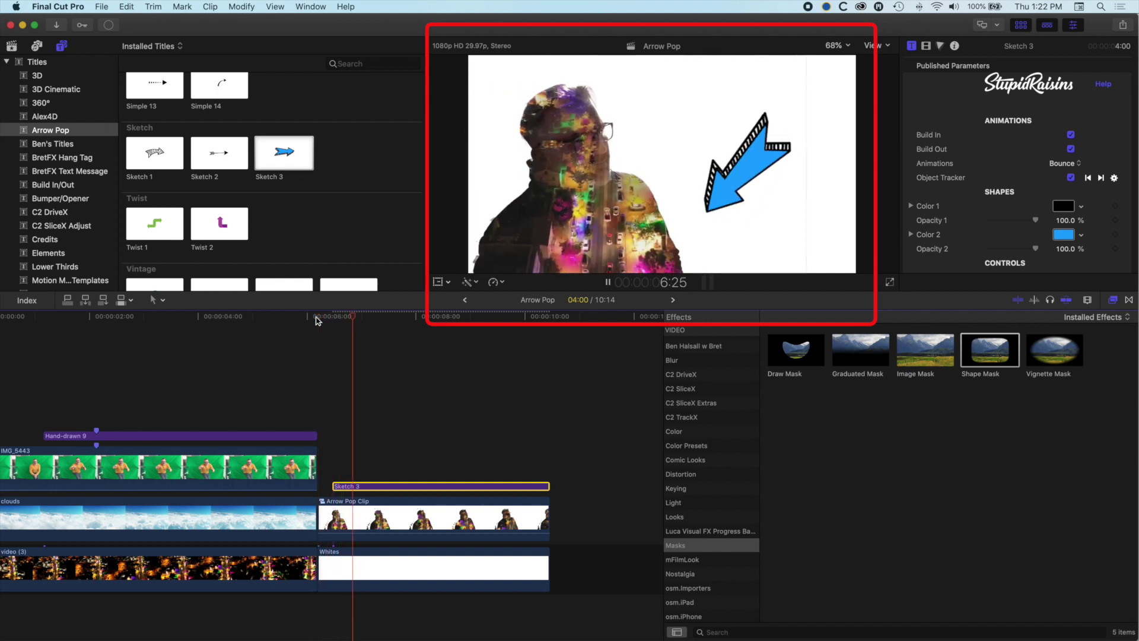
{"action": "key", "text": "space"}
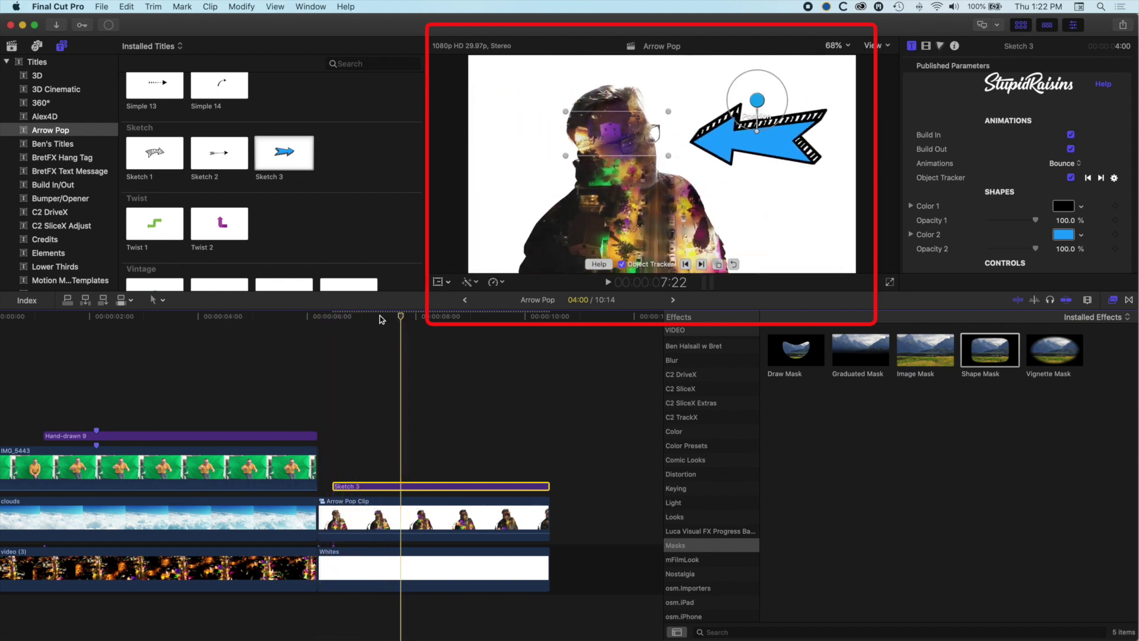
{"action": "left_click", "coordinate": [338, 318]}
{"action": "key", "text": "space"}
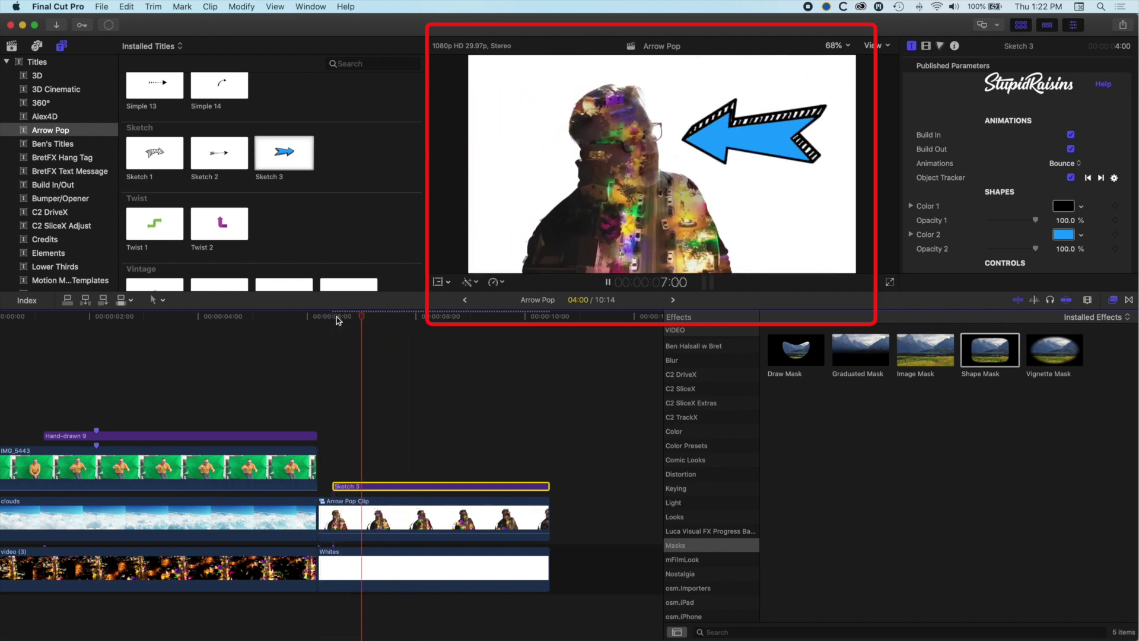
{"action": "key", "text": "space"}
{"action": "left_click", "coordinate": [340, 317]}
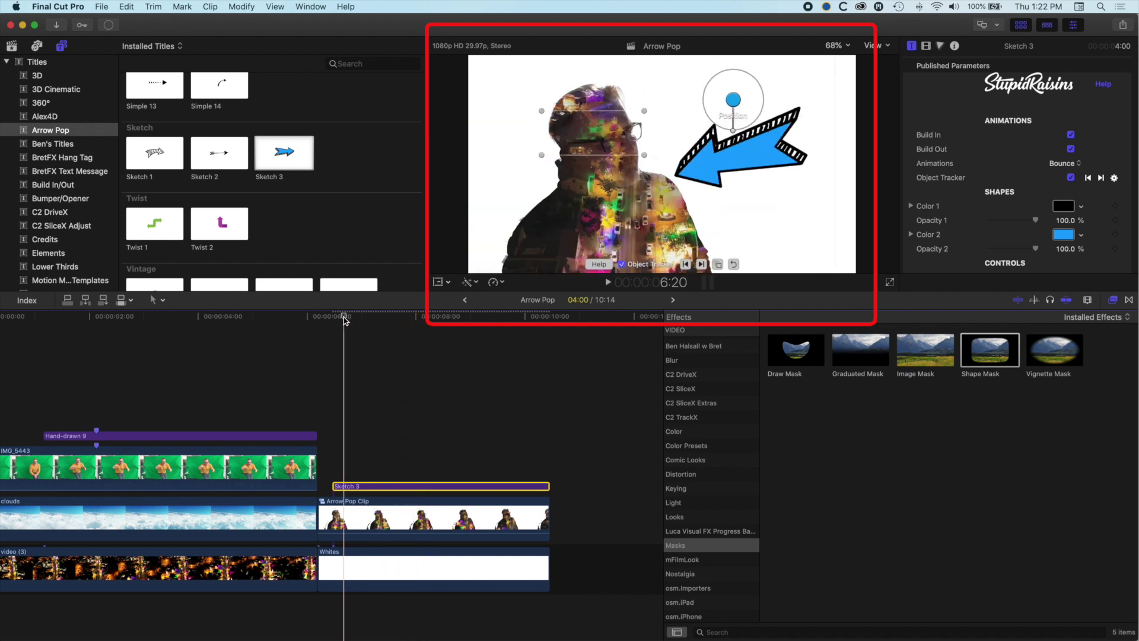
{"action": "left_click_drag", "start_coordinate": [340, 317], "coordinate": [337, 317]}
{"action": "key", "text": "space"}
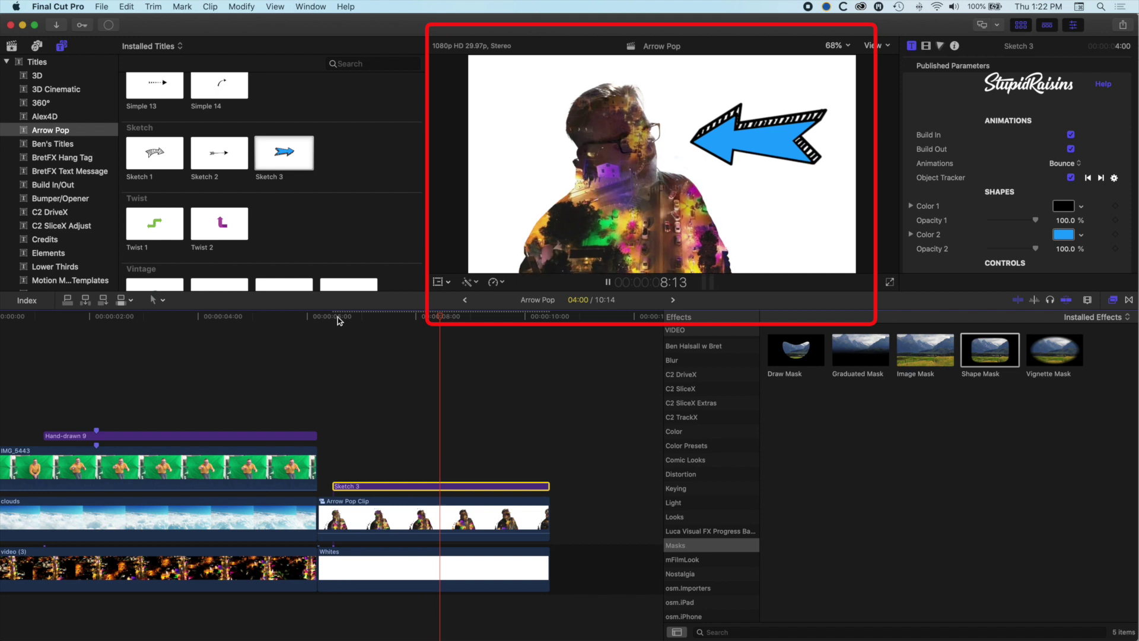
{"action": "key", "text": "space"}
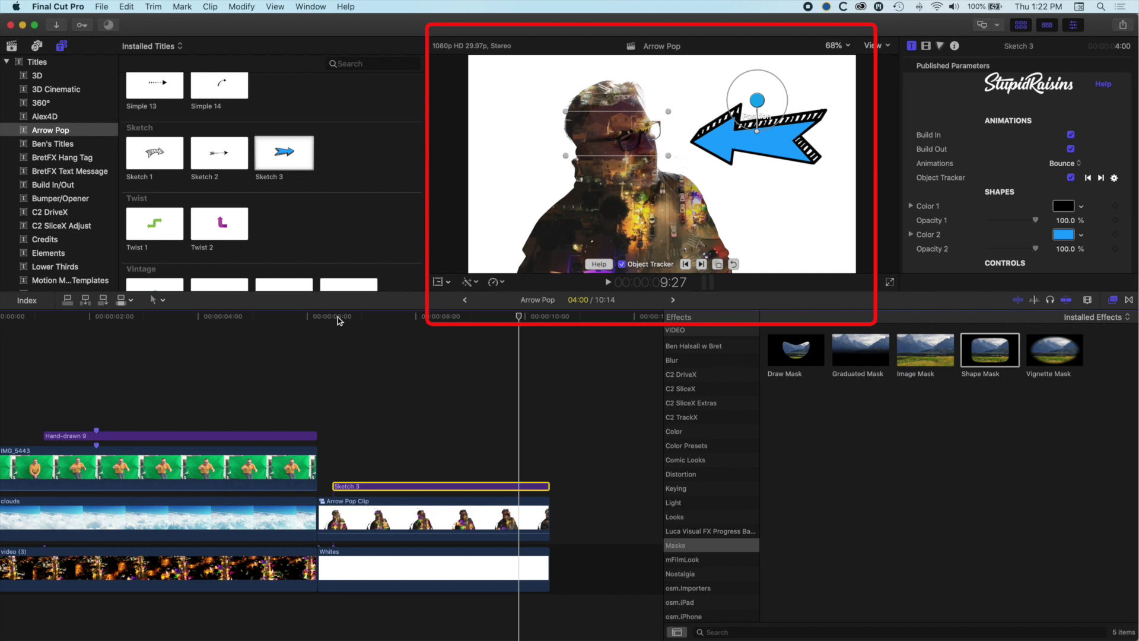
{"action": "key", "text": "j"}
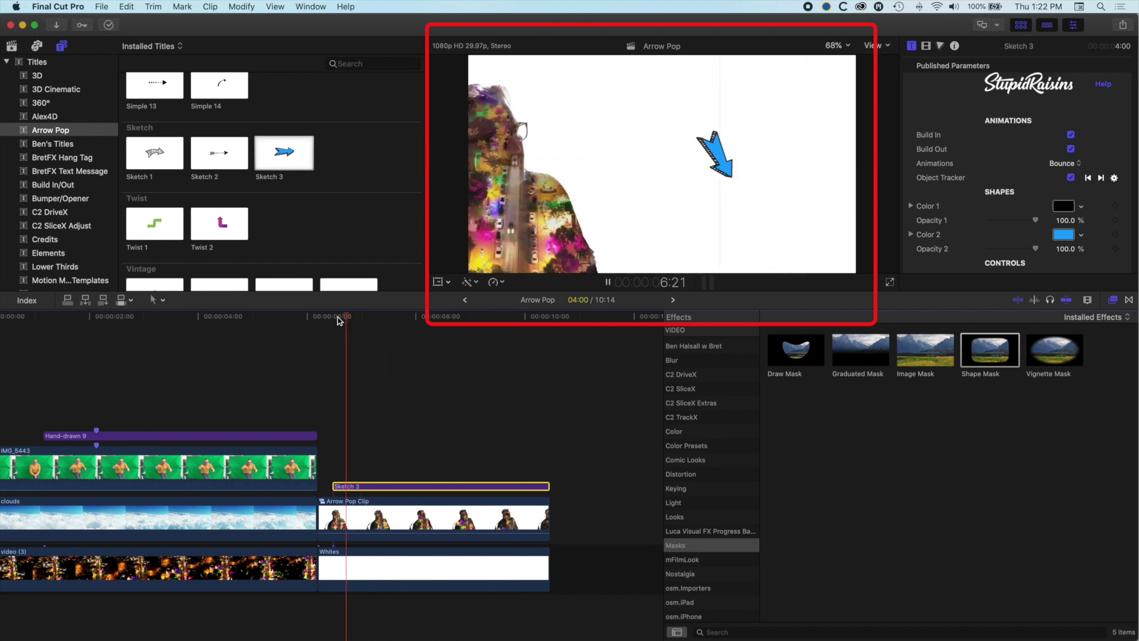
{"action": "key", "text": "l"}
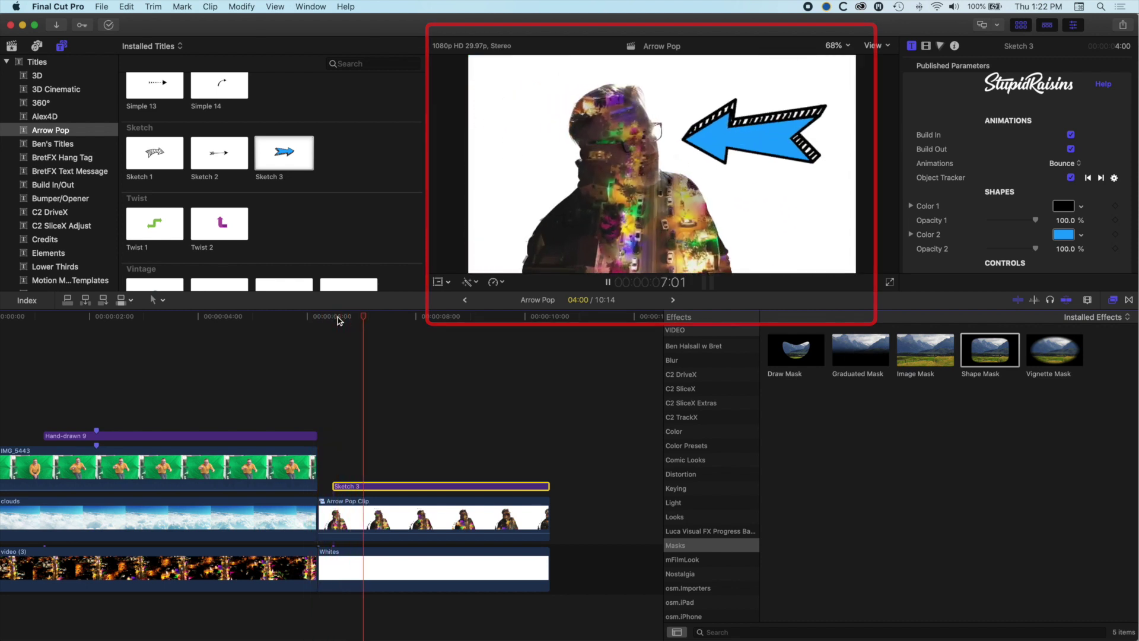
Stop at 9:00, turn off the arrow's Build Out animation, and play the ending.
{"action": "key", "text": "k"}
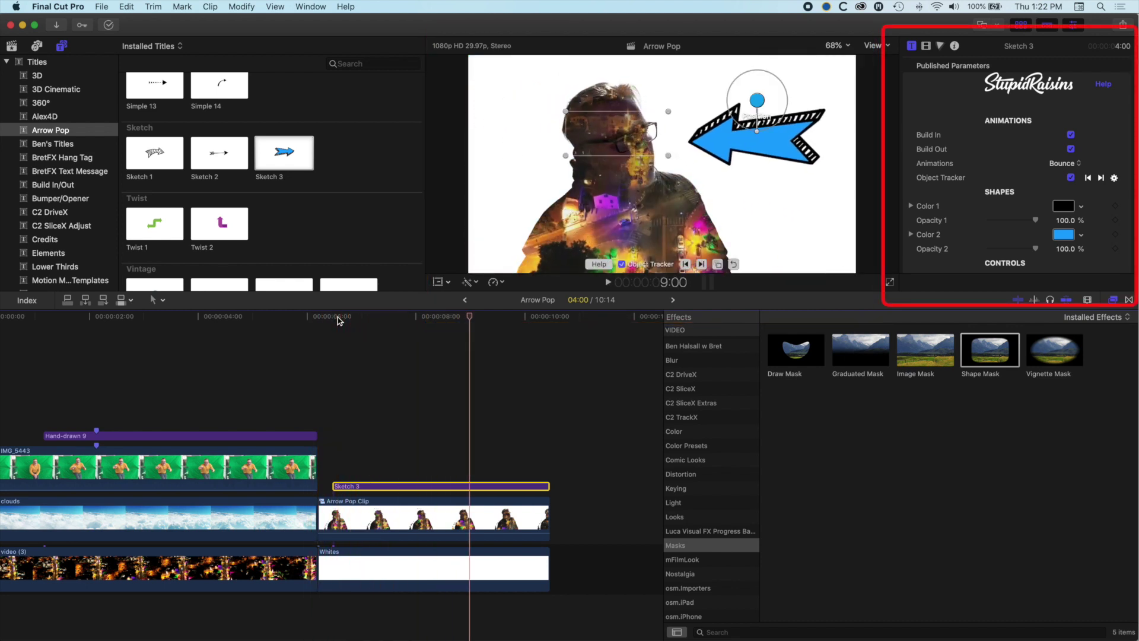
{"action": "left_click", "coordinate": [1070, 149]}
{"action": "key", "text": "space"}
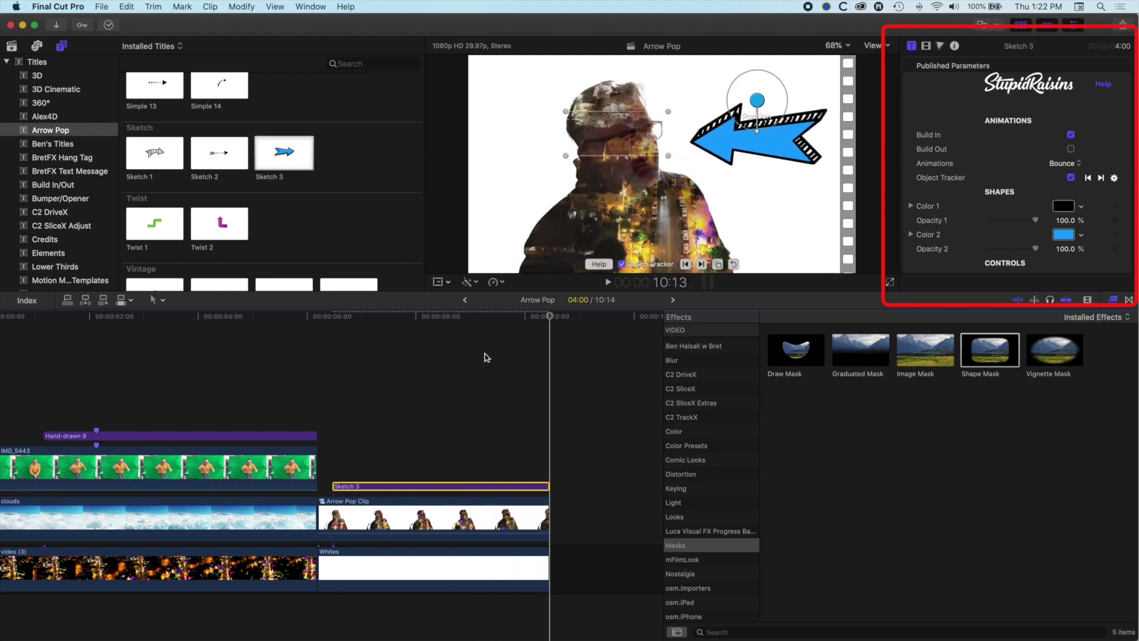
Change the arrow's Color 2 fill to green, preview it, and keep outline opacity at 100%.
{"action": "scroll", "coordinate": [484, 357], "scroll_direction": "left", "scroll_amount": 3}
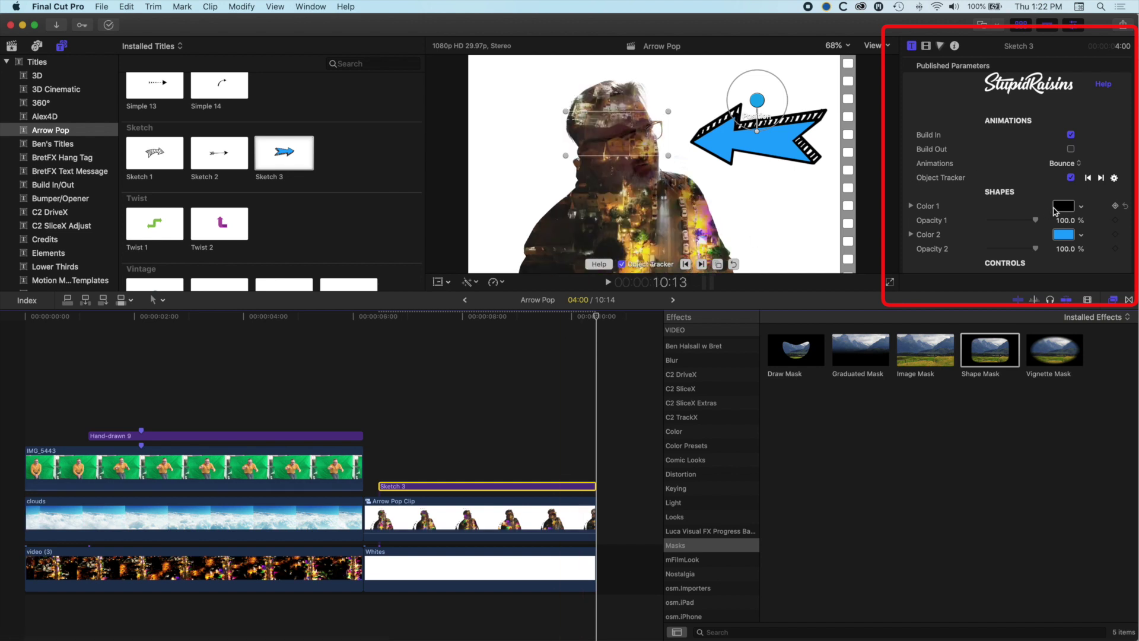
{"action": "scroll", "coordinate": [1067, 236], "scroll_direction": "down", "scroll_amount": 2}
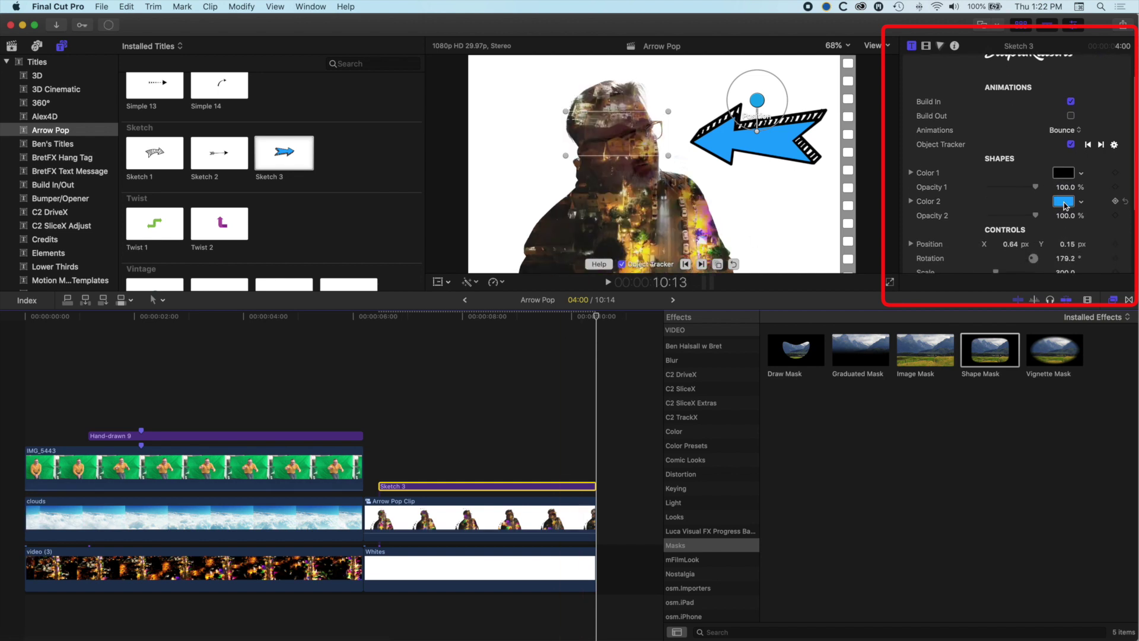
{"action": "left_click", "coordinate": [1065, 206]}
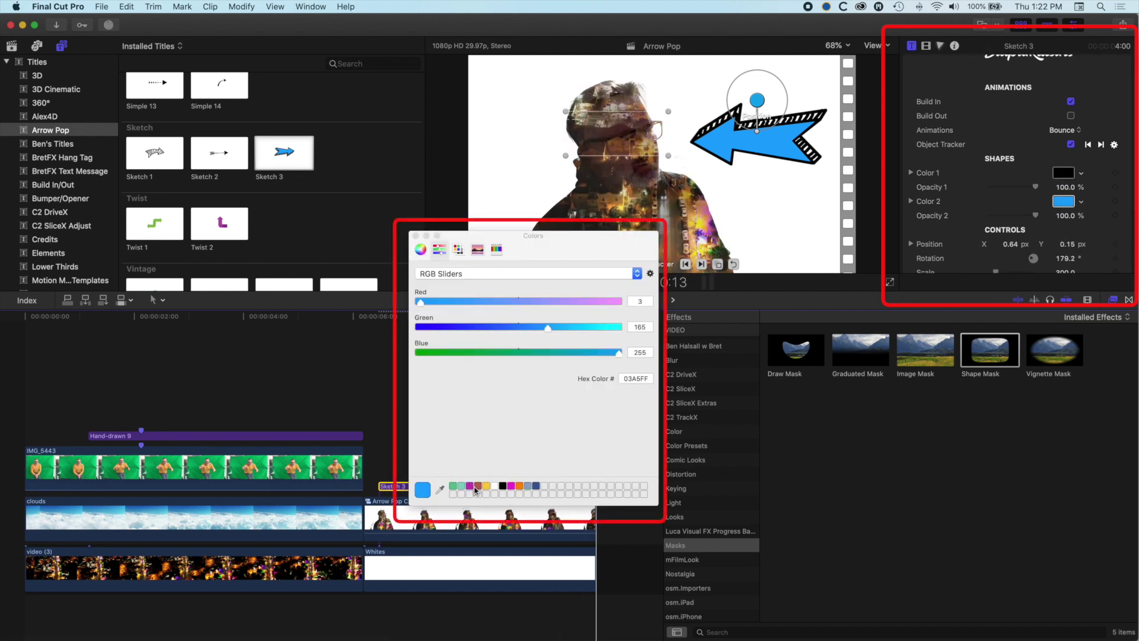
{"action": "left_click", "coordinate": [453, 486]}
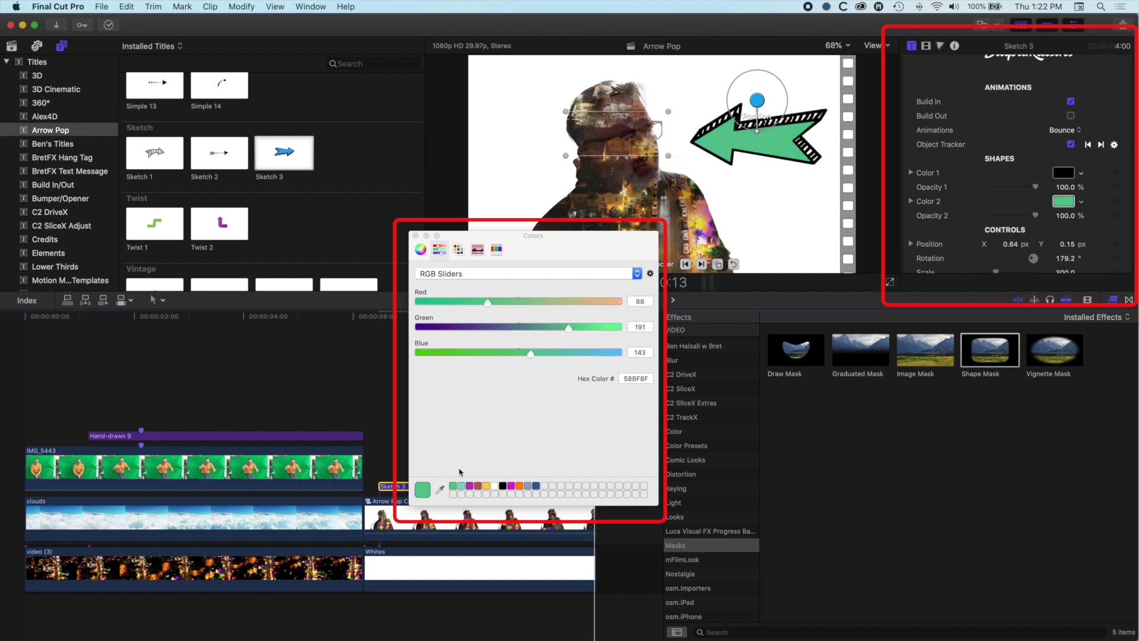
{"action": "left_click", "coordinate": [415, 236]}
{"action": "key", "text": "space"}
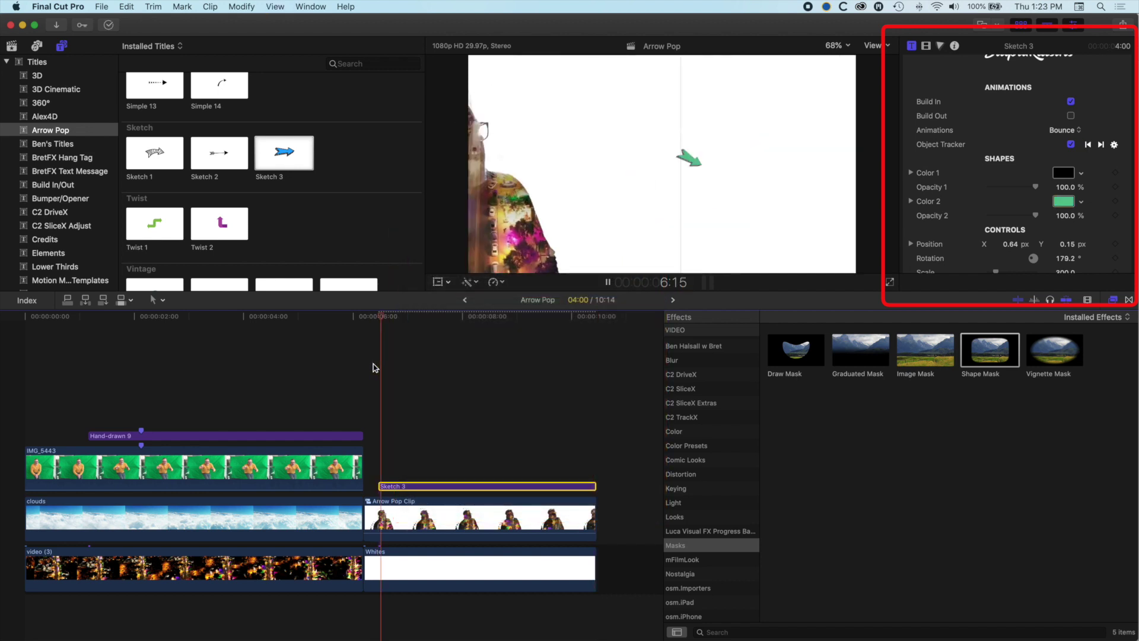
{"action": "key", "text": "space"}
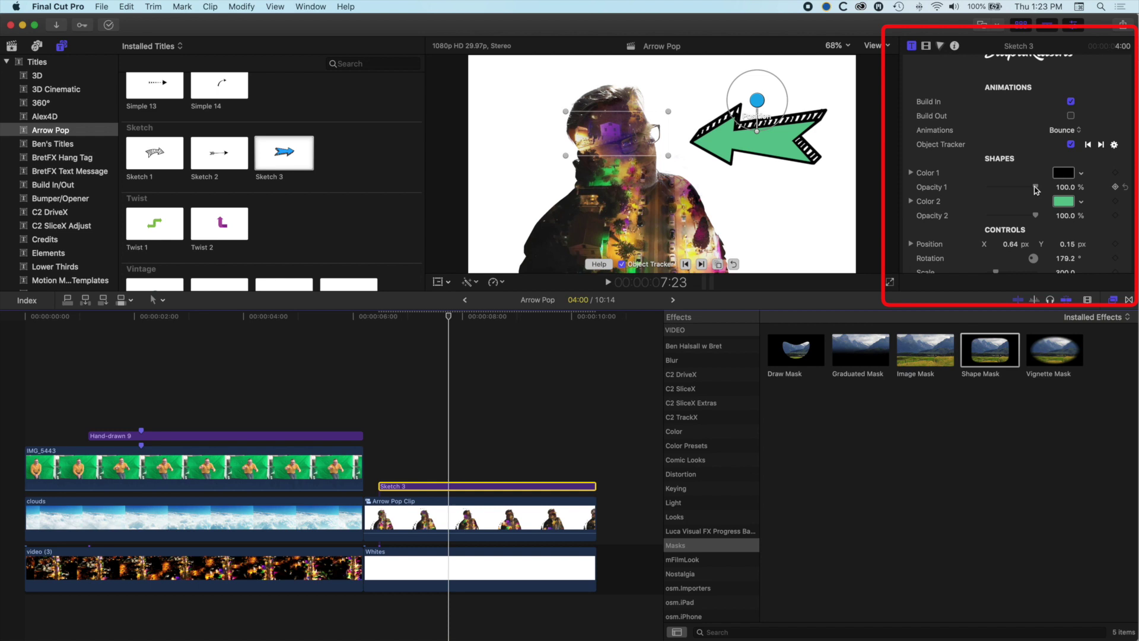
{"action": "left_click_drag", "start_coordinate": [1036, 190], "coordinate": [1052, 220]}
{"action": "left_click", "coordinate": [2, 351]}
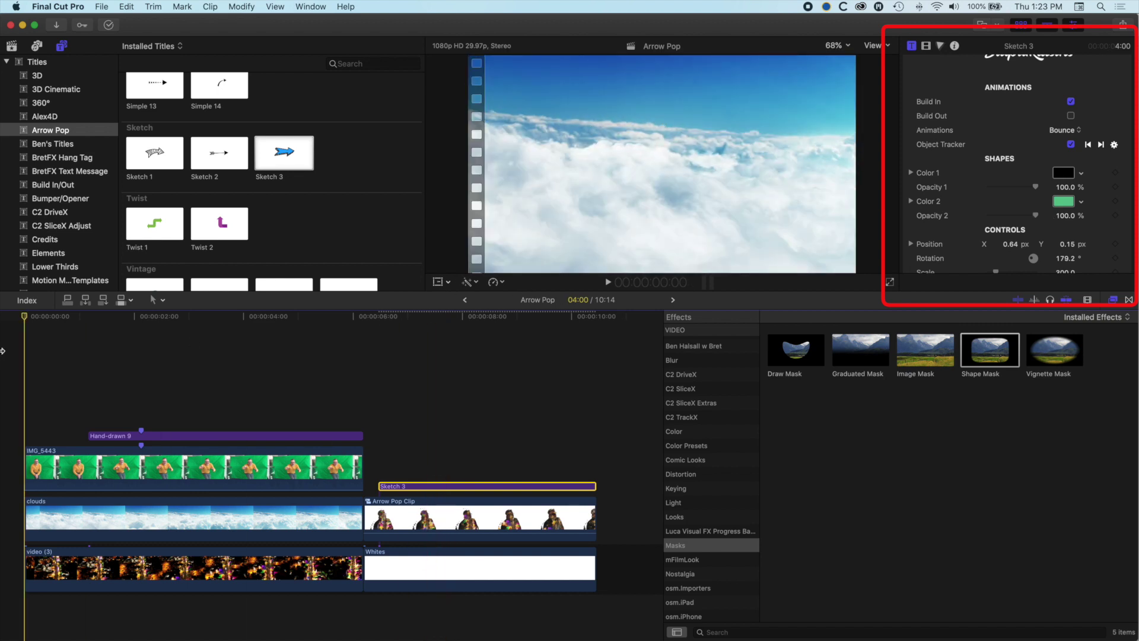
{"action": "key", "text": "space"}
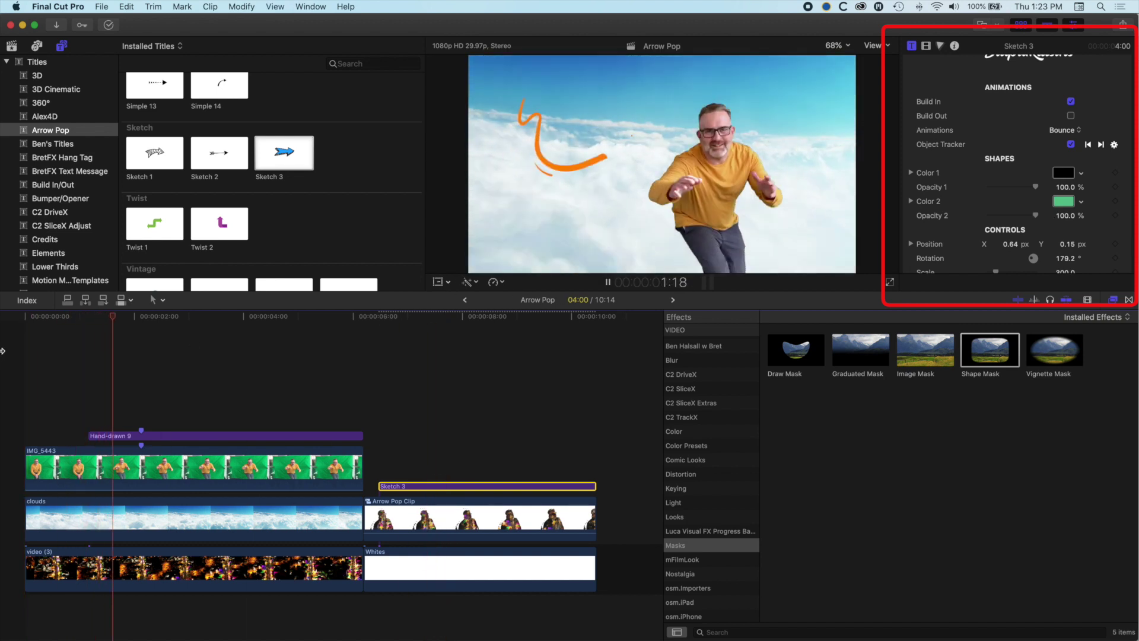